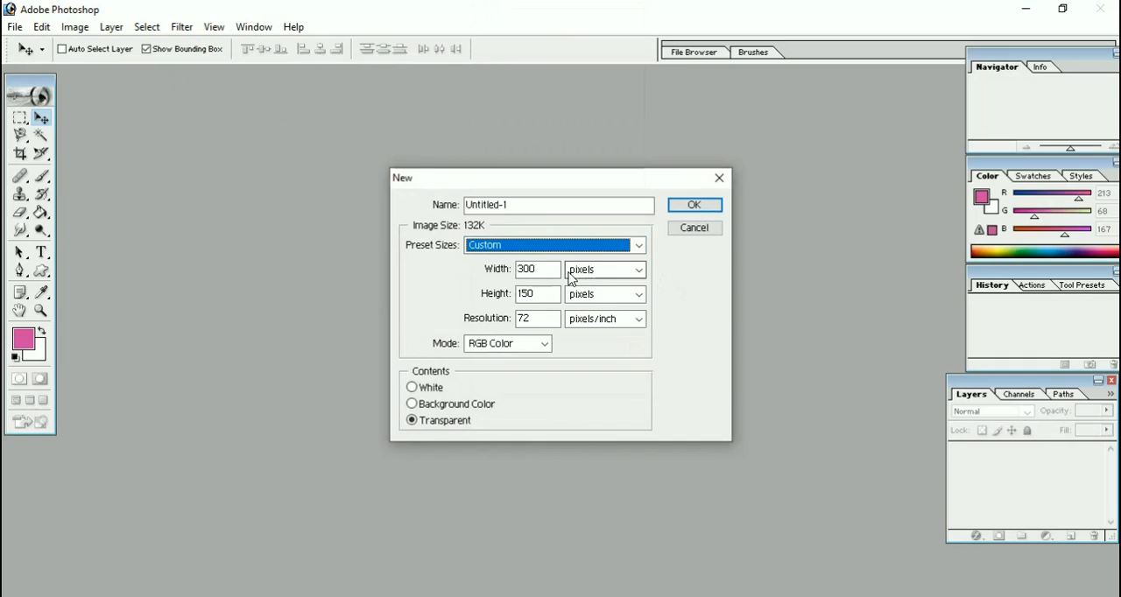
# Create a transparent RGB document 592 pixels wide and 150 pixels high, and move its window toward the middle of the workspace.
pyautogui.click(550, 271)
pyautogui.press('BackSpace')
pyautogui.press('BackSpace')
pyautogui.press('BackSpace')
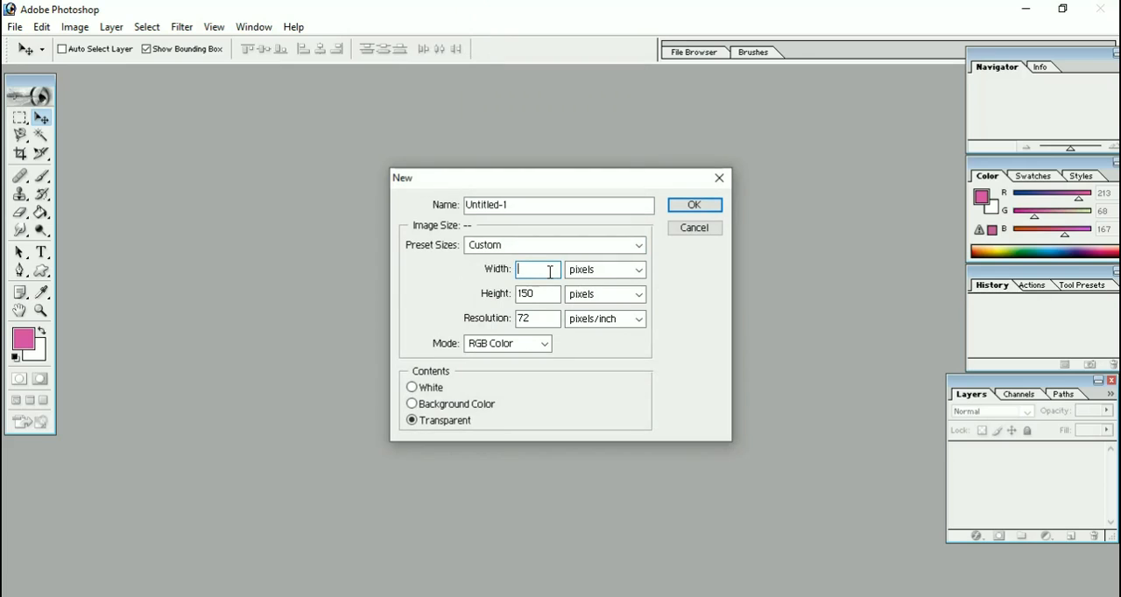
pyautogui.write('592')
pyautogui.press('Tab')
pyautogui.press('Tab')
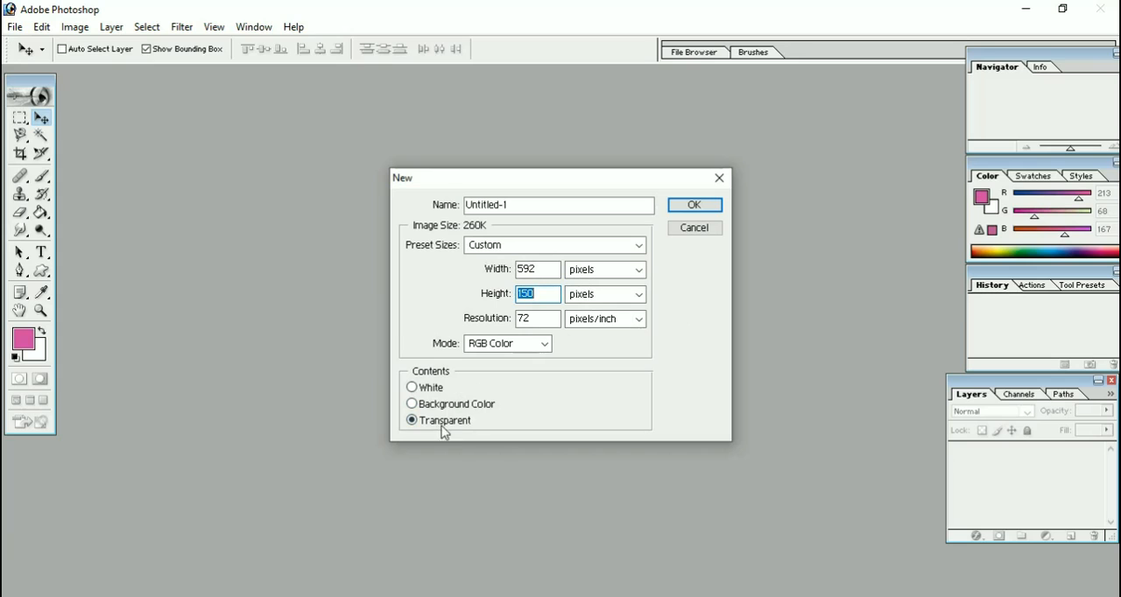
pyautogui.click(693, 207)
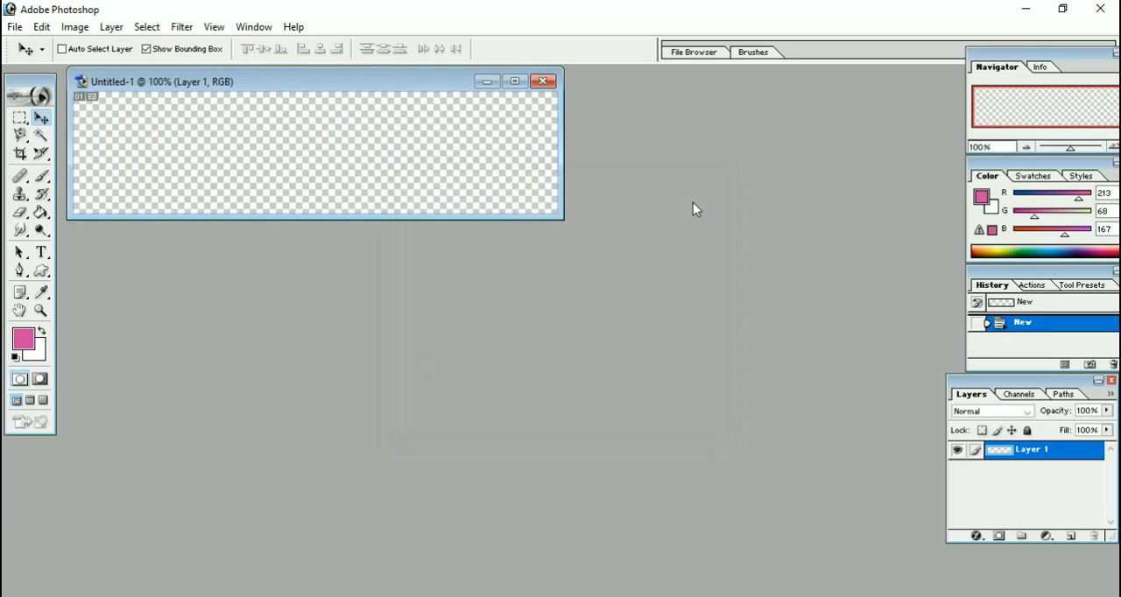
pyautogui.moveTo(375, 83); pyautogui.dragTo(430, 132)
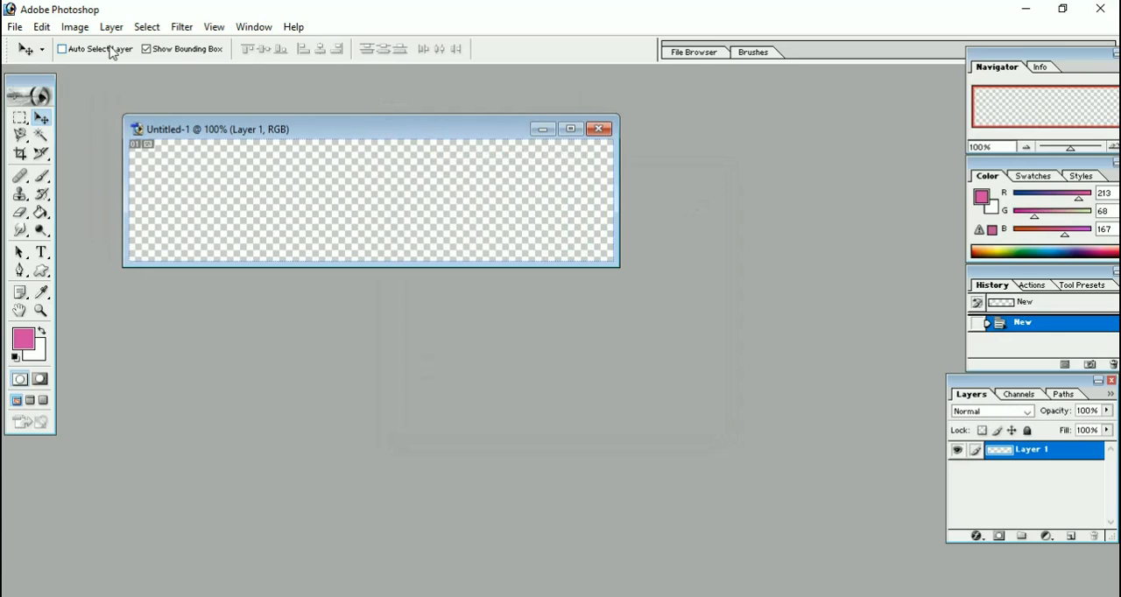
# Open the green leaf PNG image from the Downloads folder.
pyautogui.click(15, 26)
pyautogui.click(44, 64)
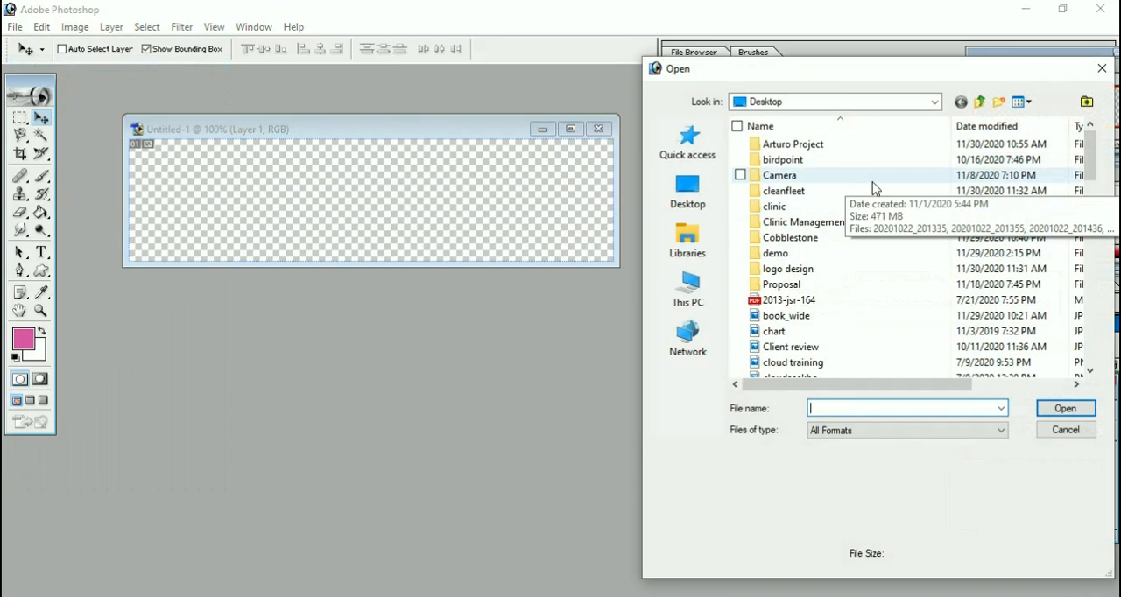
pyautogui.scroll(-2, 864, 202)
pyautogui.scroll(2, 823, 263)
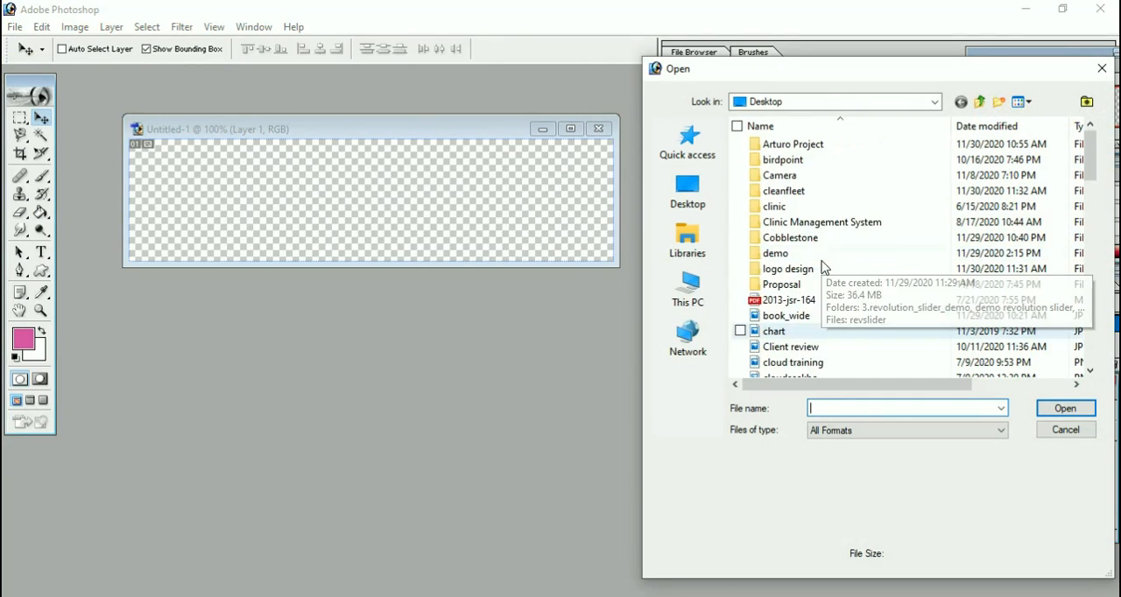
pyautogui.click(698, 300)
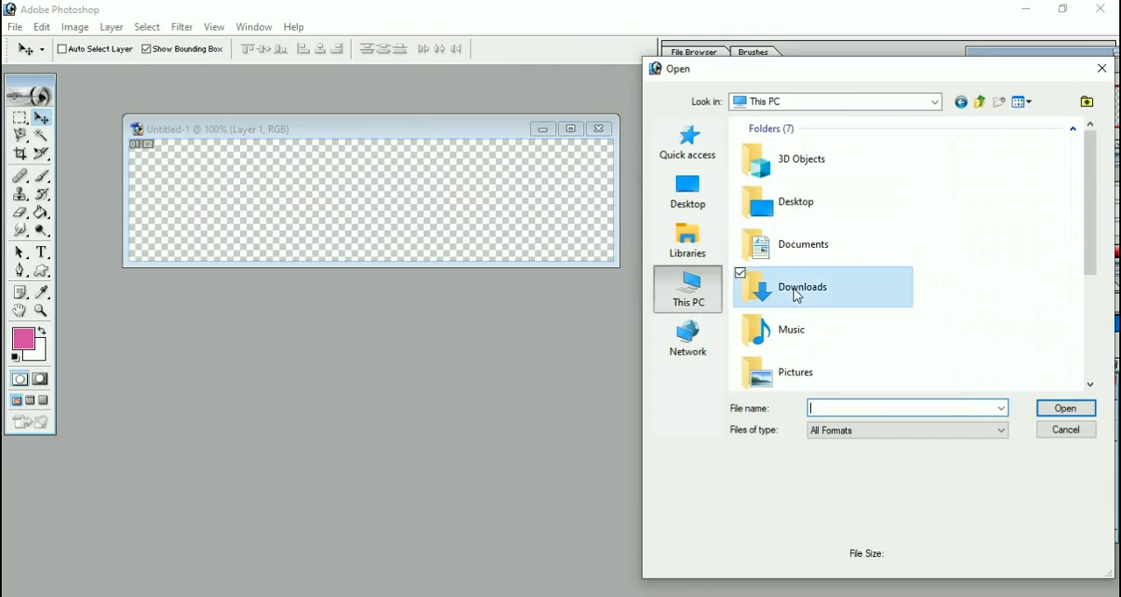
pyautogui.doubleClick(797, 293)
pyautogui.click(830, 164)
pyautogui.doubleClick(829, 163)
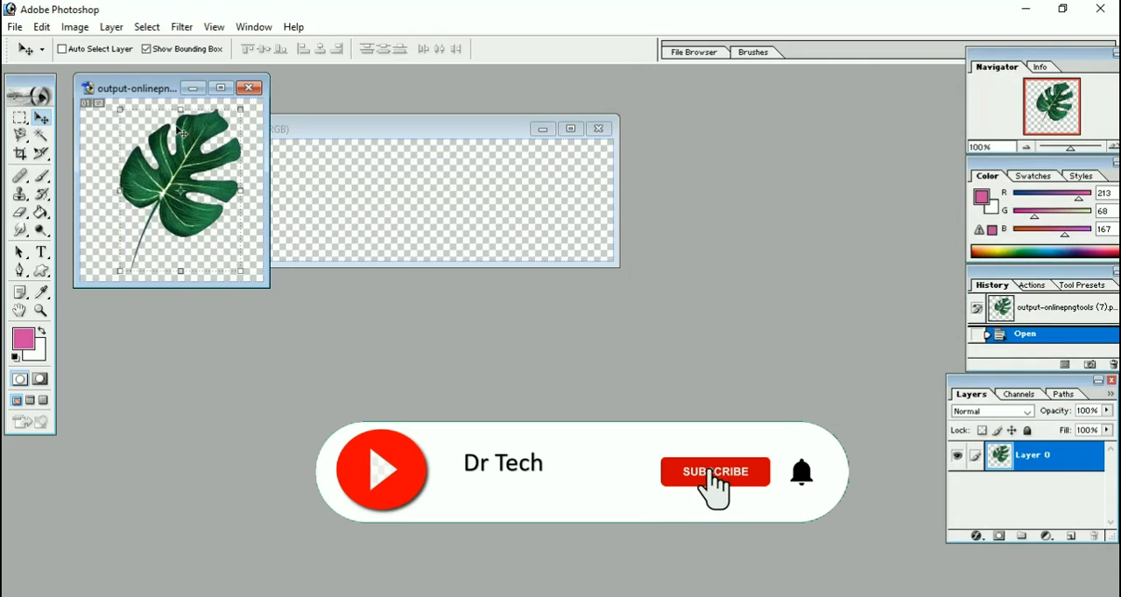
# Copy the leaf into the blank document as a new layer and shift it slightly down and to the left.
pyautogui.moveTo(201, 163); pyautogui.dragTo(290, 200)
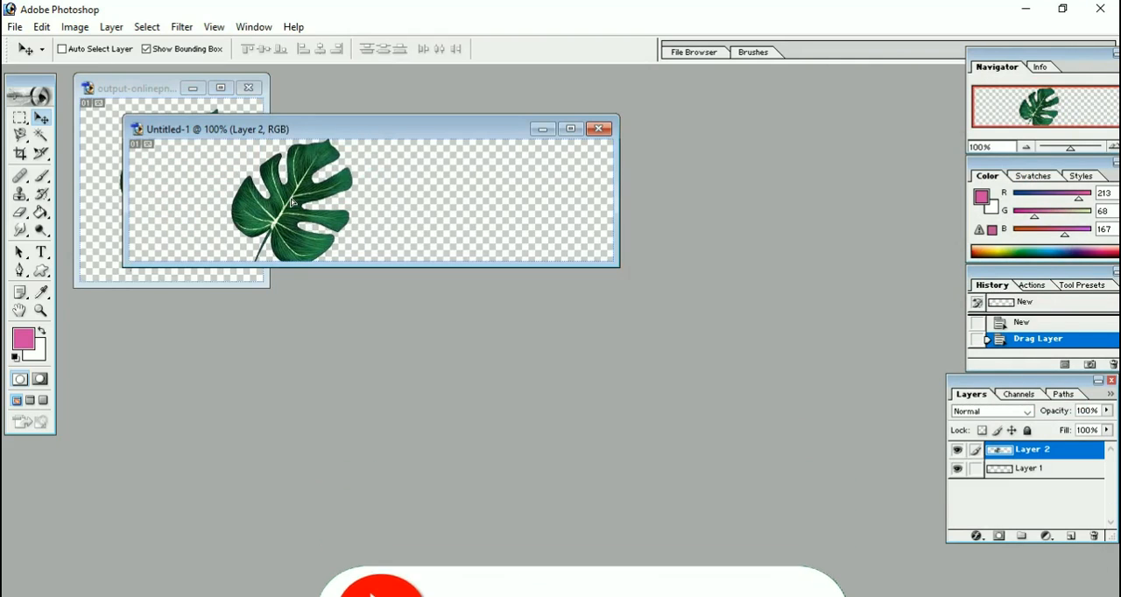
pyautogui.hotkey('ctrl', 't')
pyautogui.moveTo(295, 202); pyautogui.dragTo(267, 223)
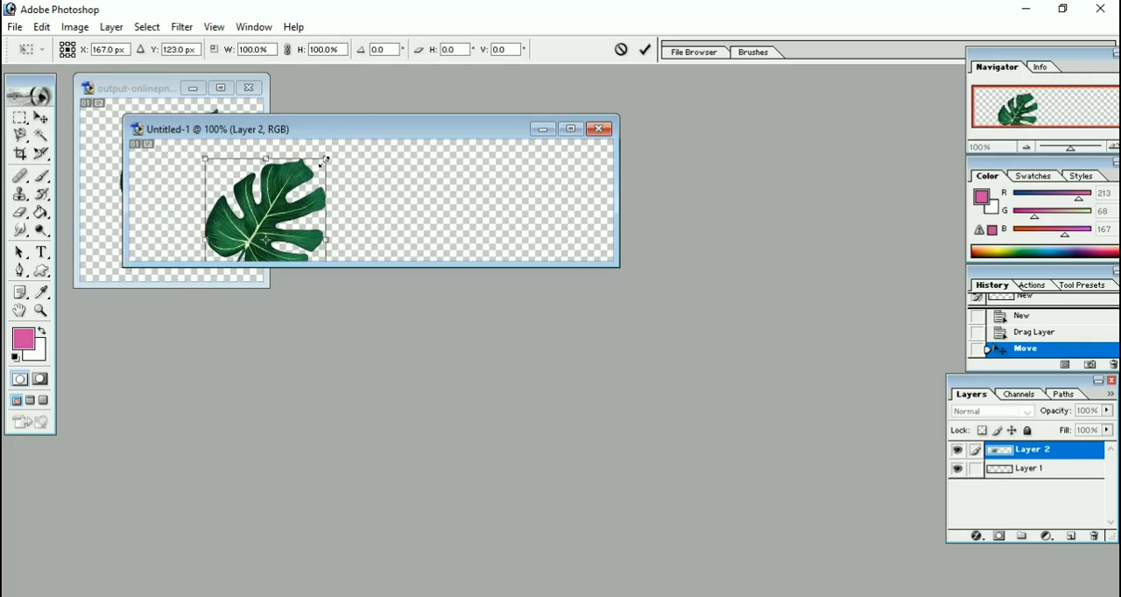
# Scale the leaf to about 82% width and 90% height, place it near the canvas's left end, and separate the two document windows.
pyautogui.moveTo(323, 162); pyautogui.dragTo(305, 156)
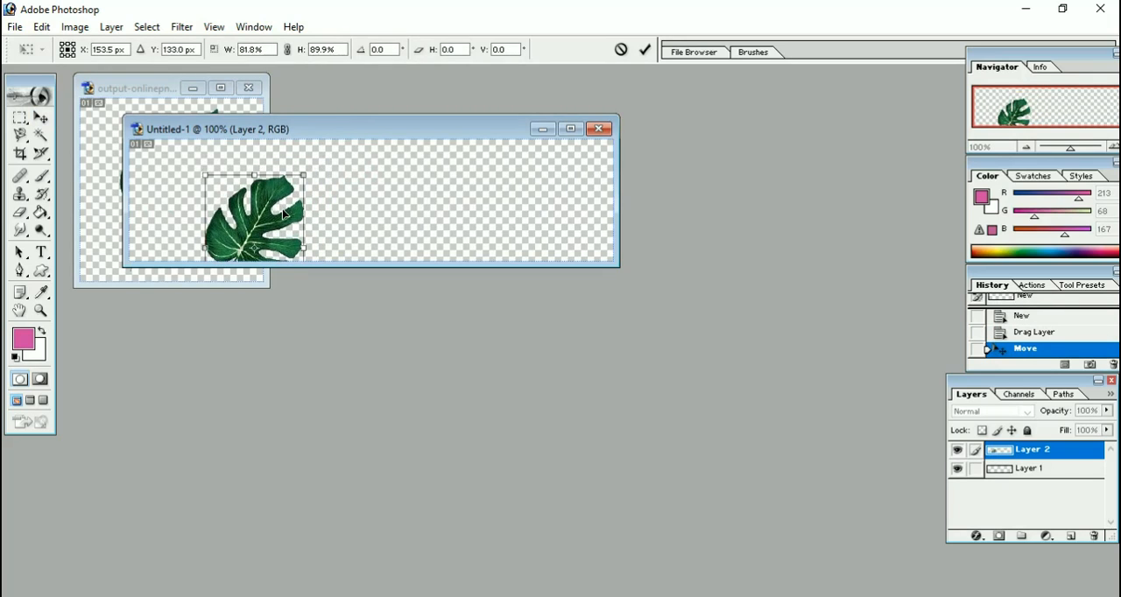
pyautogui.moveTo(286, 193); pyautogui.dragTo(248, 181)
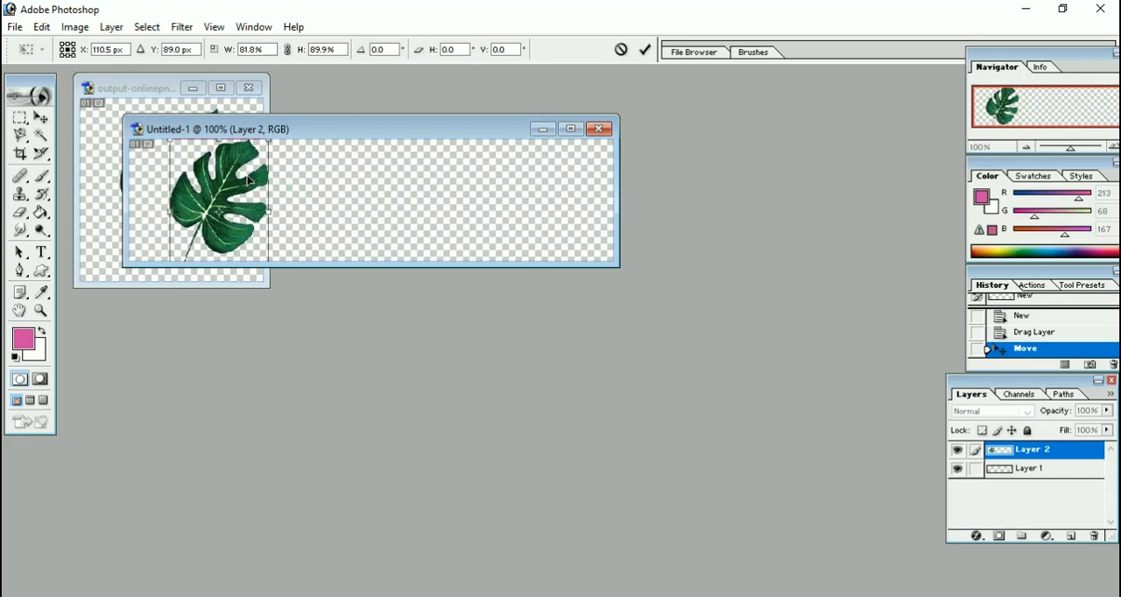
pyautogui.moveTo(239, 182); pyautogui.dragTo(232, 182)
pyautogui.click(44, 119)
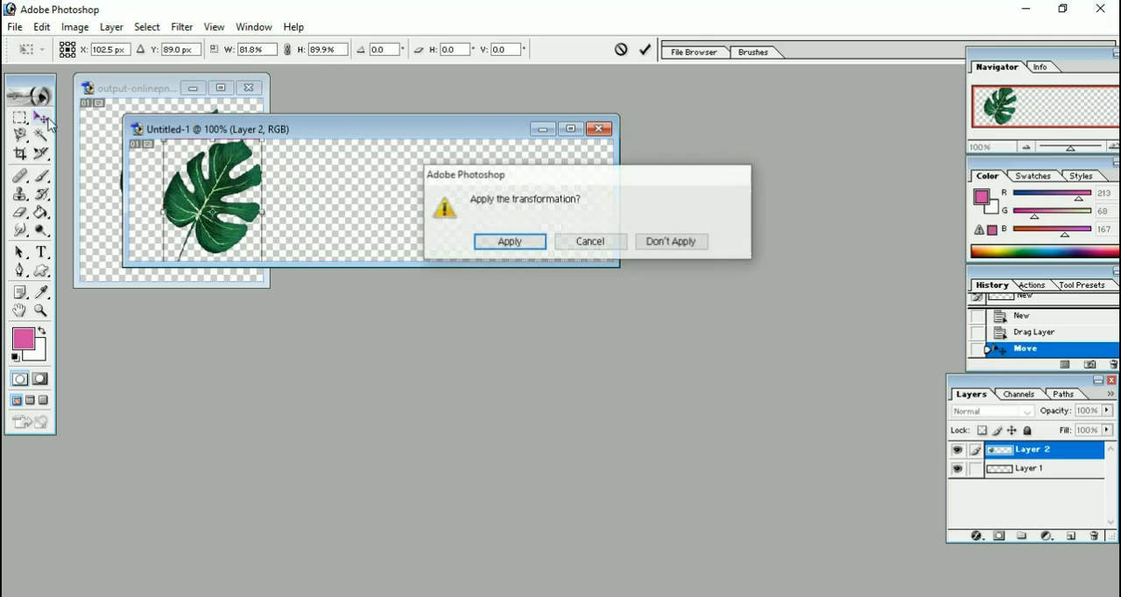
pyautogui.click(499, 242)
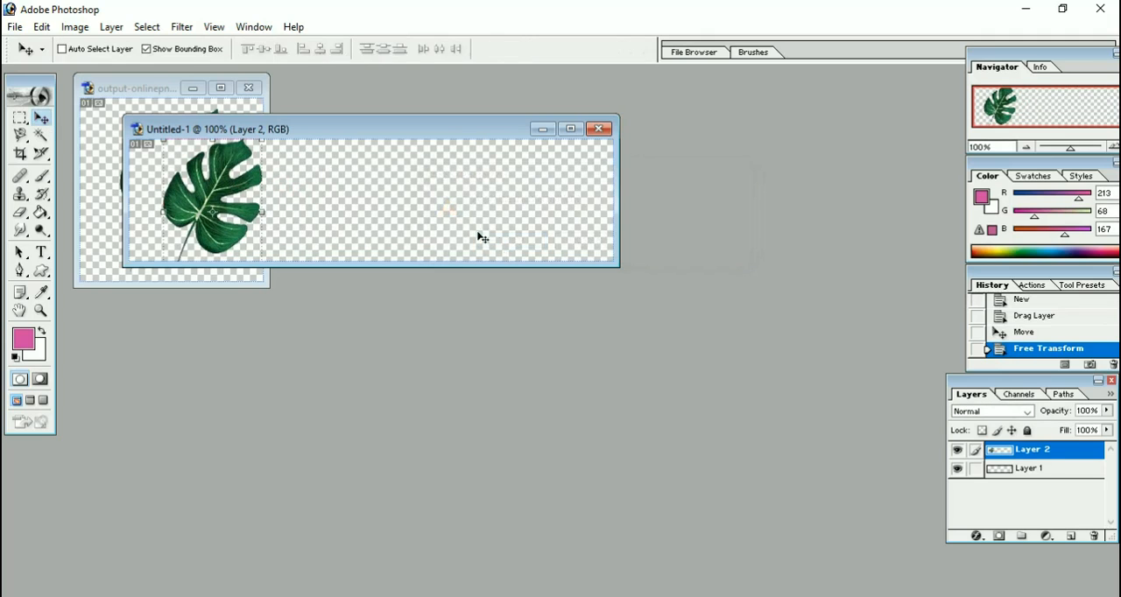
pyautogui.moveTo(407, 137); pyautogui.dragTo(560, 140)
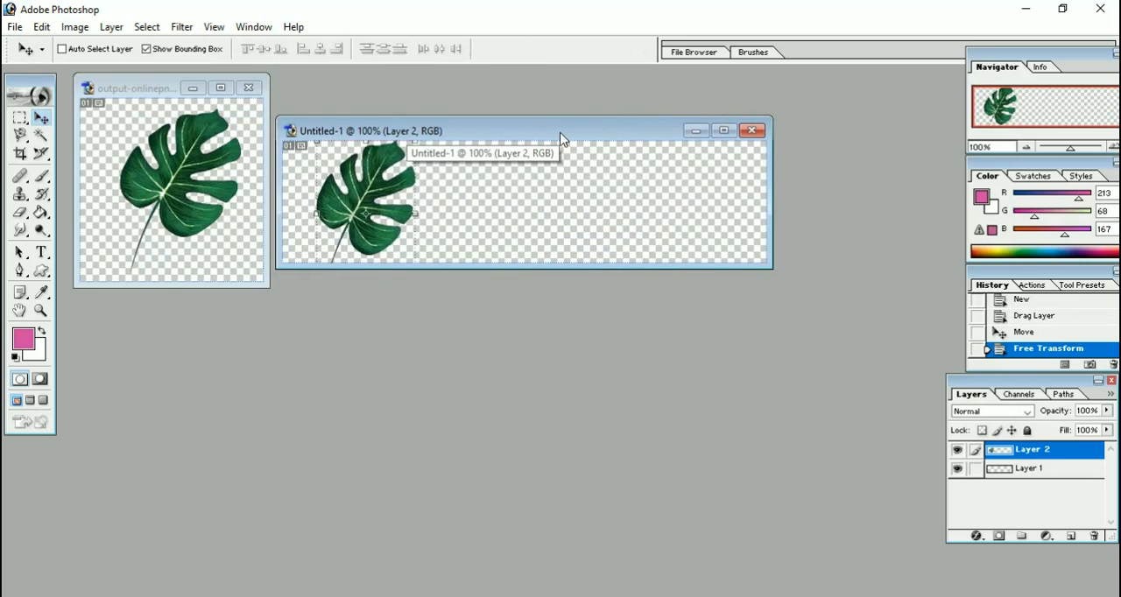
# Set the foreground color to near-black 080106.
pyautogui.click(31, 345)
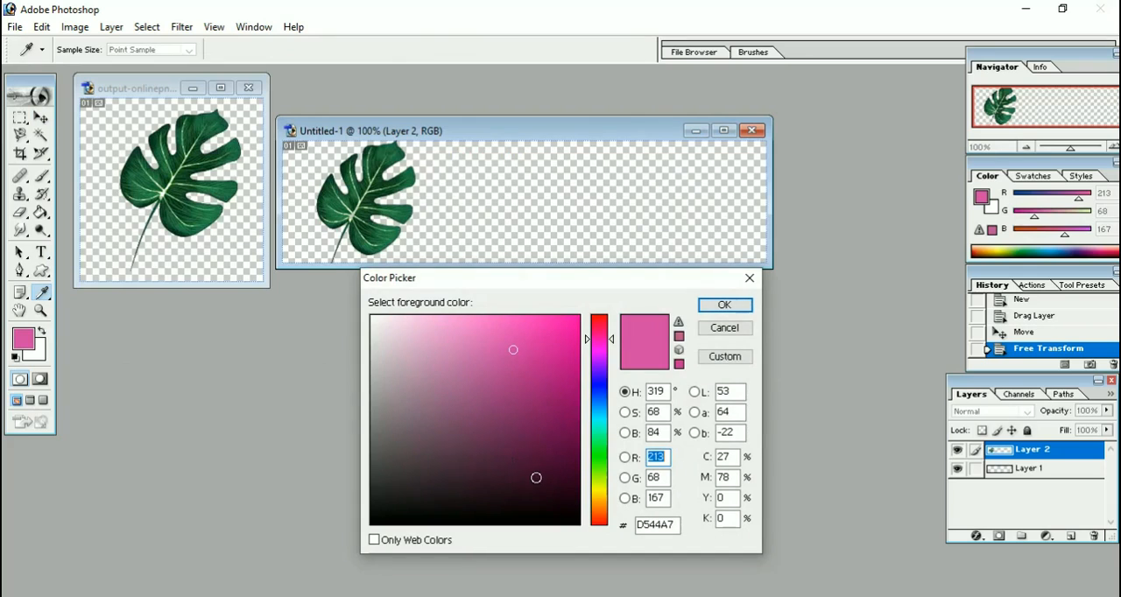
pyautogui.click(564, 517)
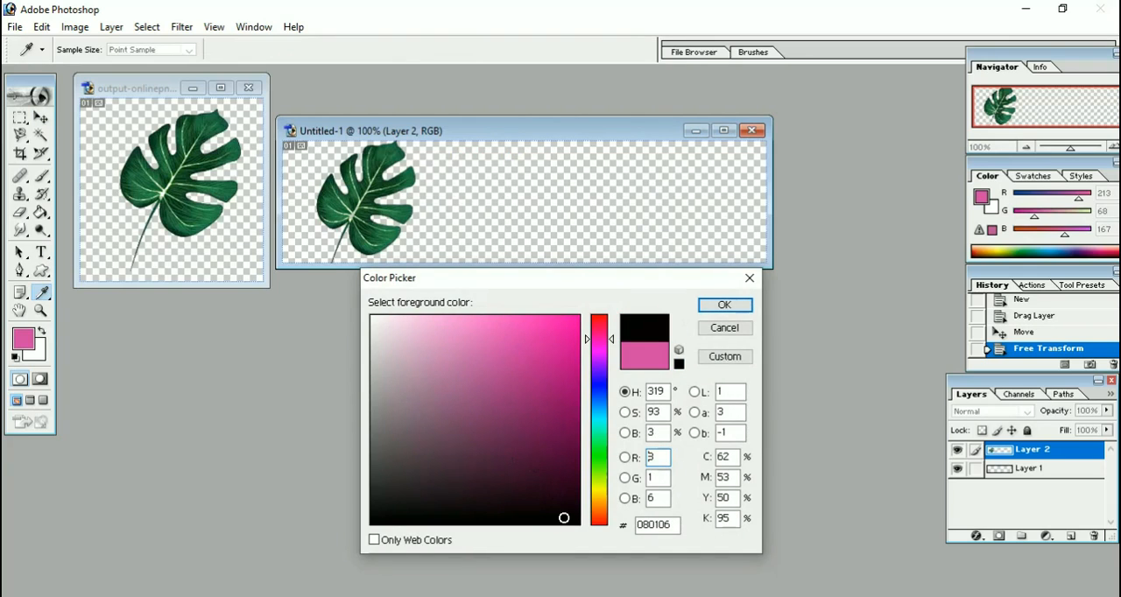
pyautogui.click(734, 305)
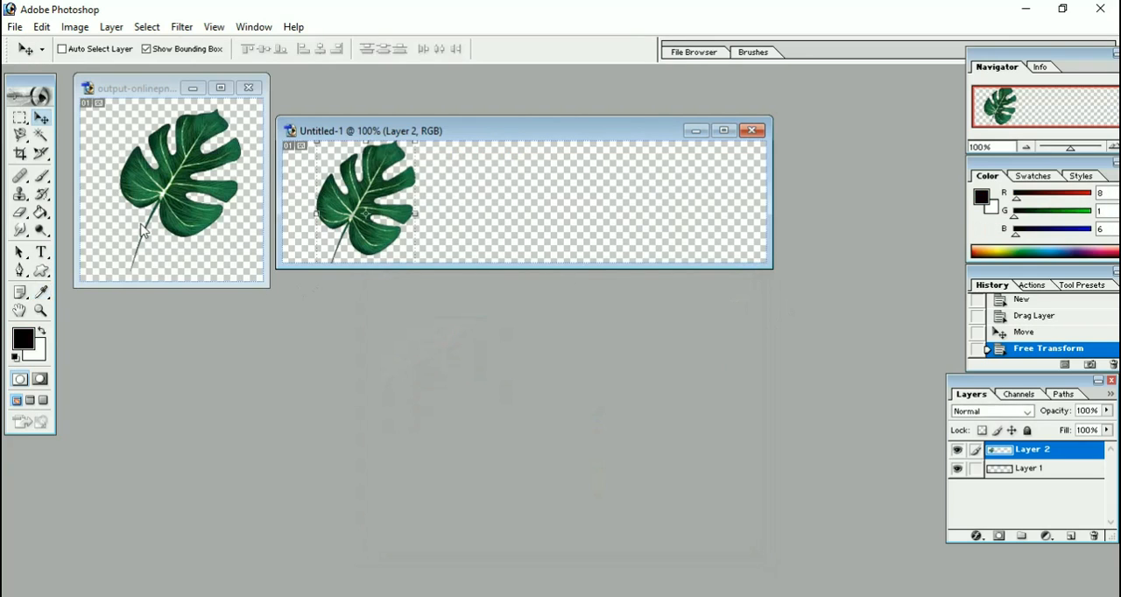
# Add the horizontal text "EcoSit Lids" beside the leaf in 35 pt Palatino Linotype Bold.
pyautogui.click(41, 252)
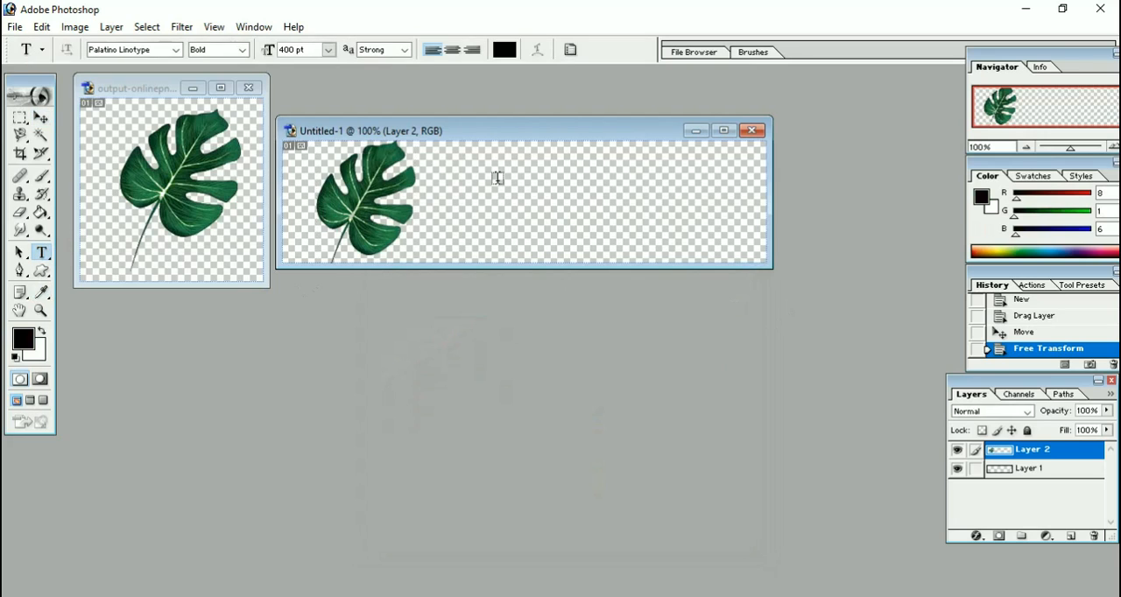
pyautogui.click(453, 194)
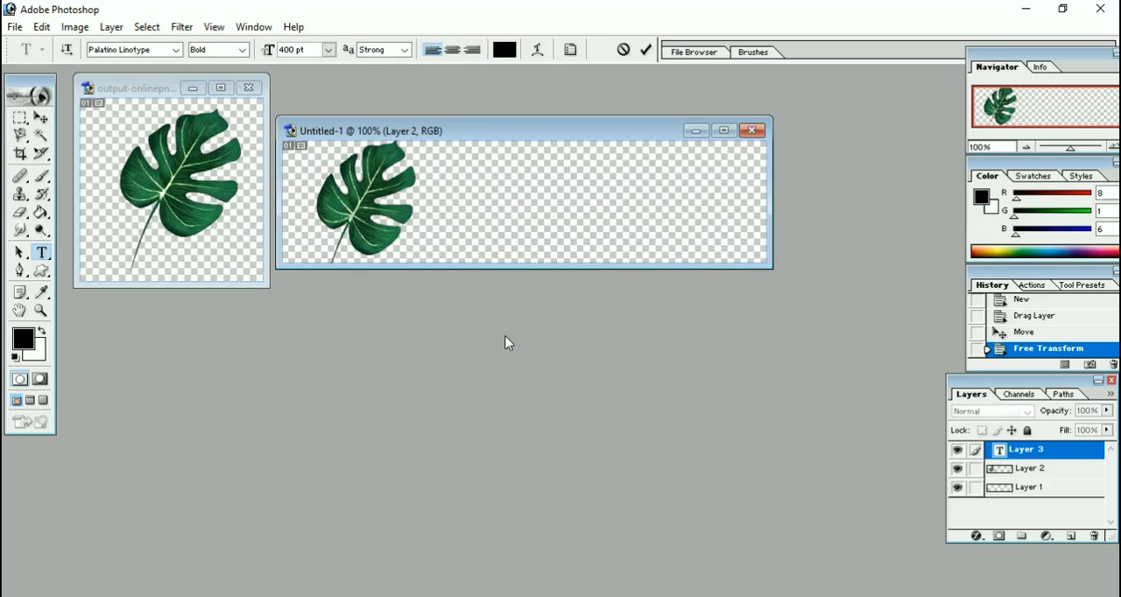
pyautogui.write('L')
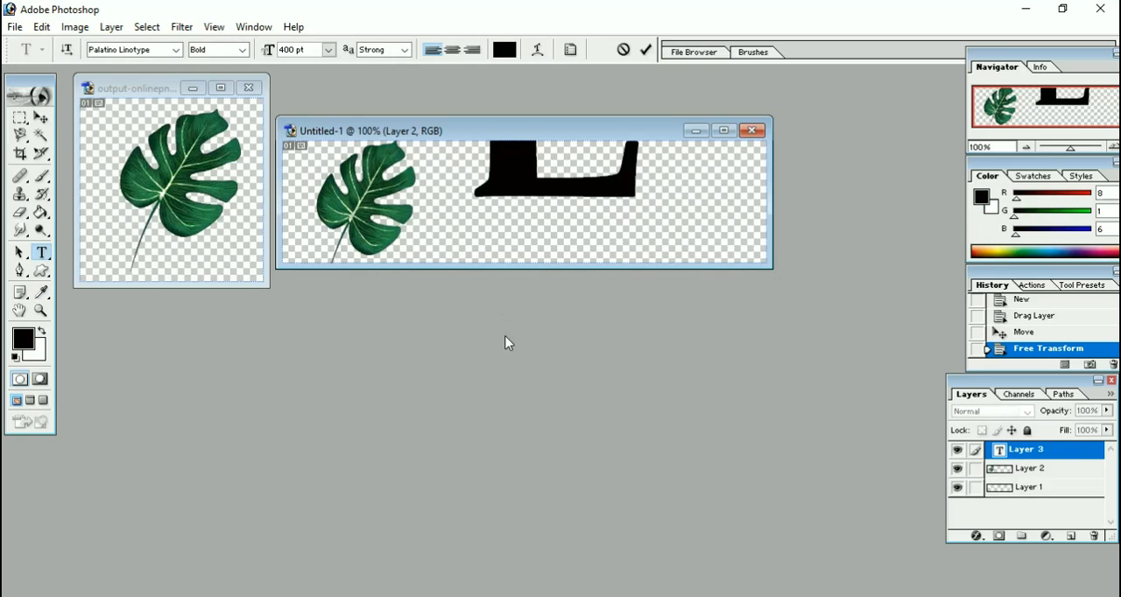
pyautogui.press('BackSpace')
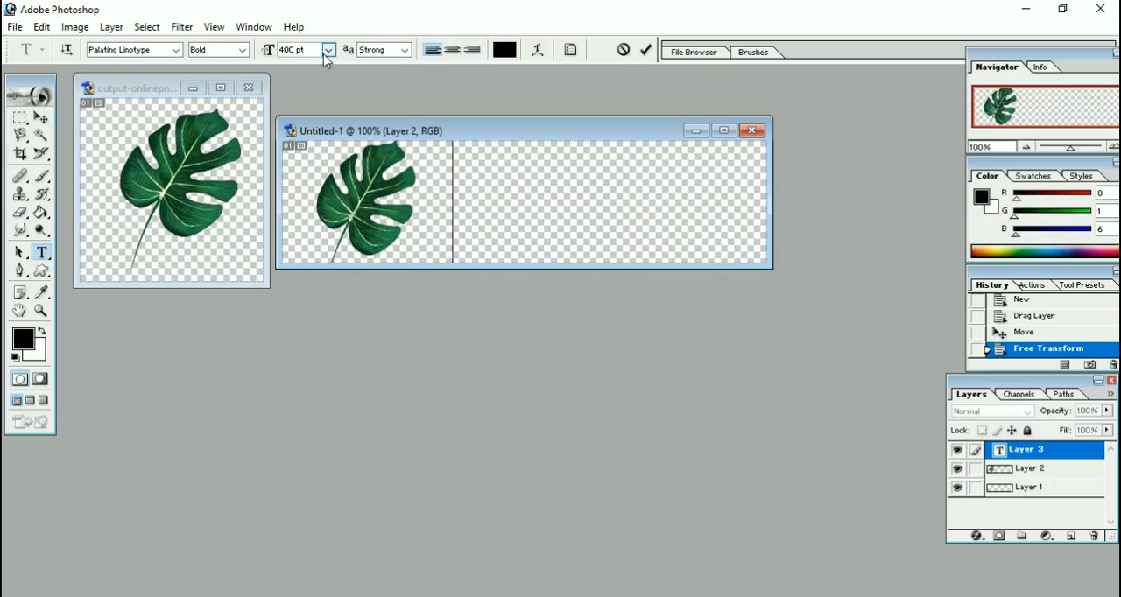
pyautogui.click(296, 50)
pyautogui.press('BackSpace')
pyautogui.write('Ec')
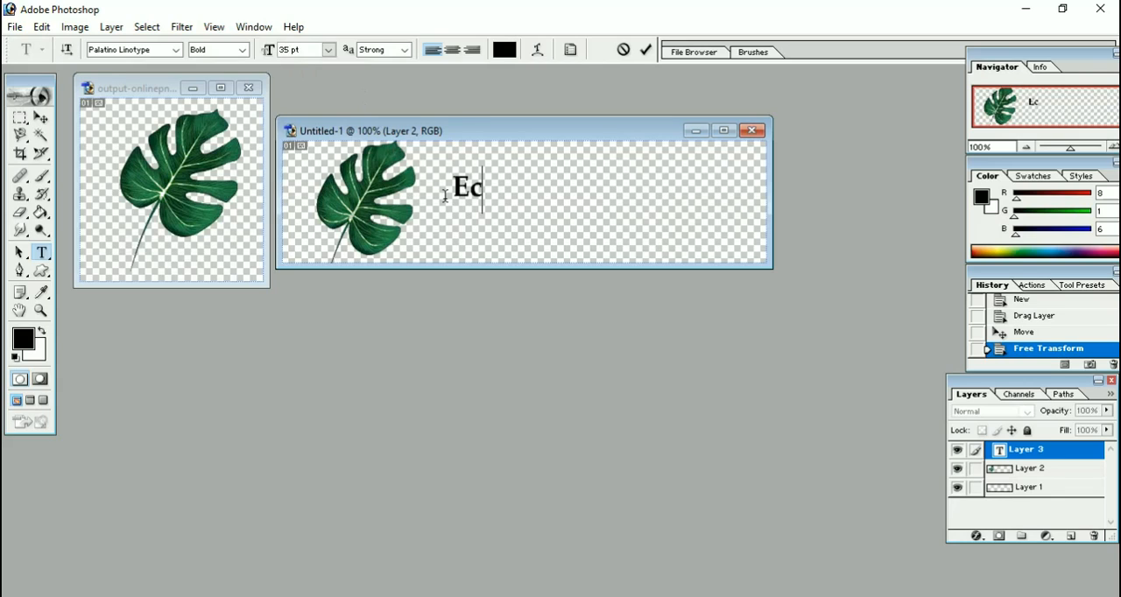
pyautogui.write('oSit')
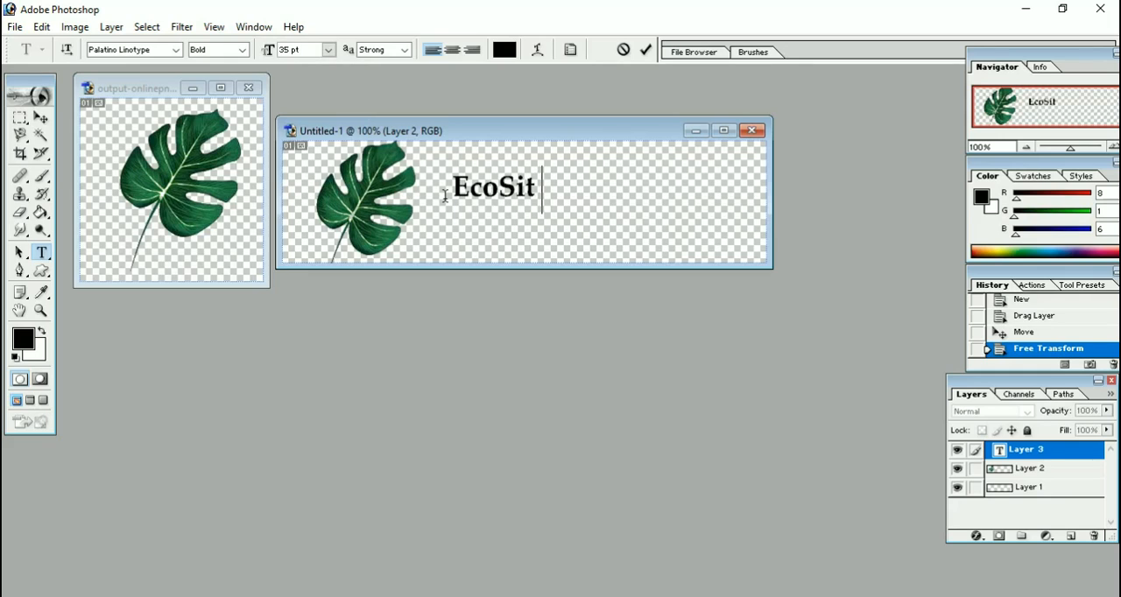
pyautogui.write(' Lids')
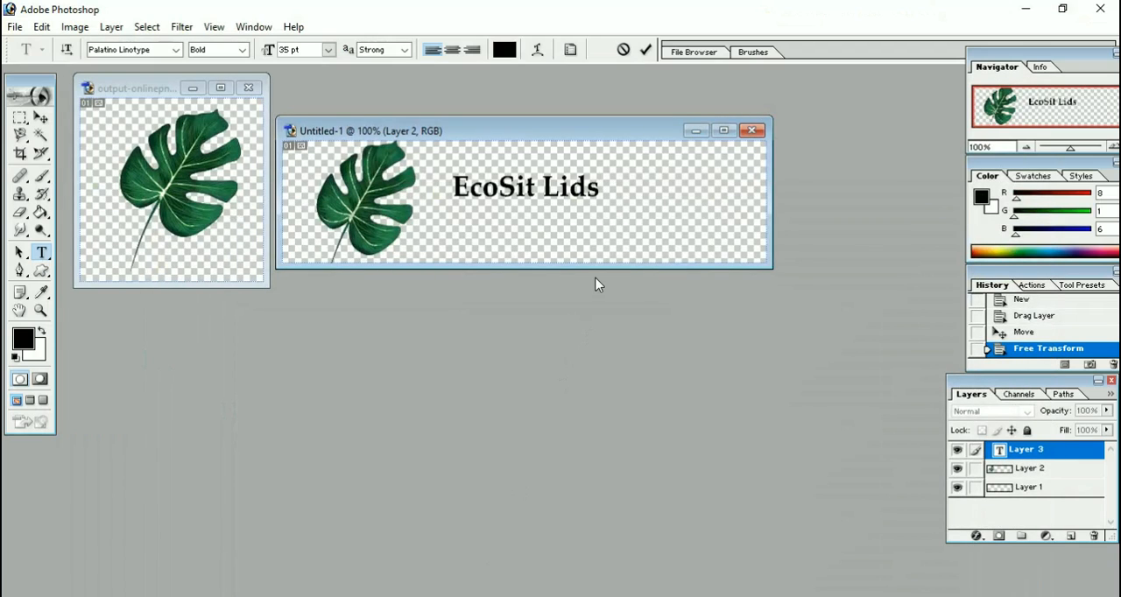
# Enlarge the whole "EcoSit Lids" text to 60 pt and nudge it slightly down and to the left.
pyautogui.hotkey('shift', 'Left')
pyautogui.hotkey('shift', 'Left')
pyautogui.hotkey('shift', 'Left')
pyautogui.hotkey('shift', 'Left')
pyautogui.hotkey('shift', 'Left')
pyautogui.hotkey('shift', 'Left')
pyautogui.hotkey('shift', 'Left')
pyautogui.hotkey('shift', 'Left')
pyautogui.hotkey('shift', 'Left')
pyautogui.hotkey('shift', 'Left')
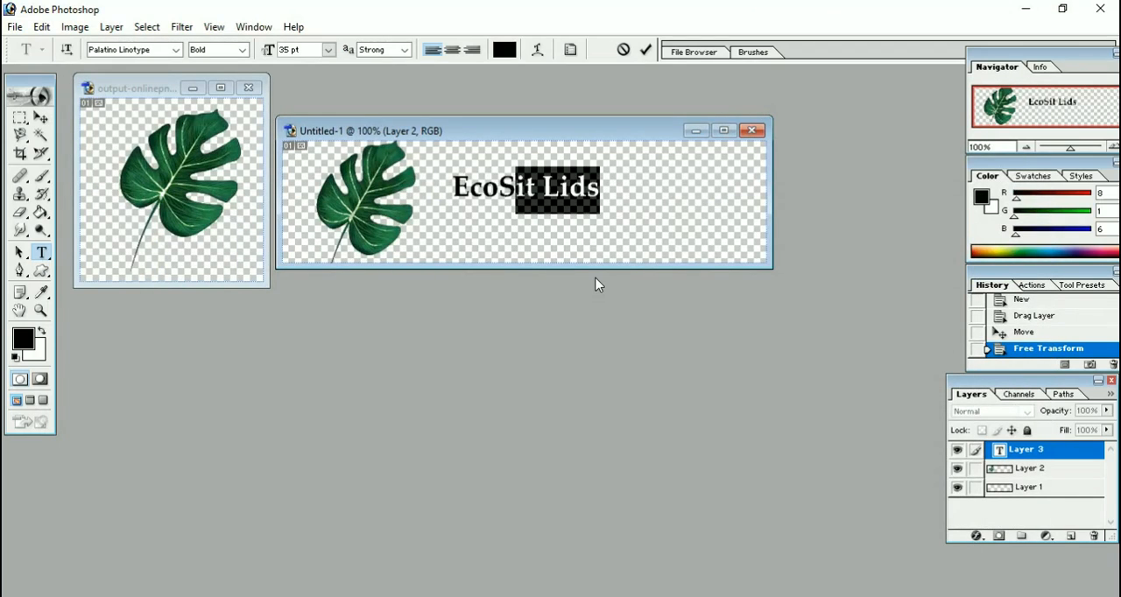
pyautogui.hotkey('shift', 'Left')
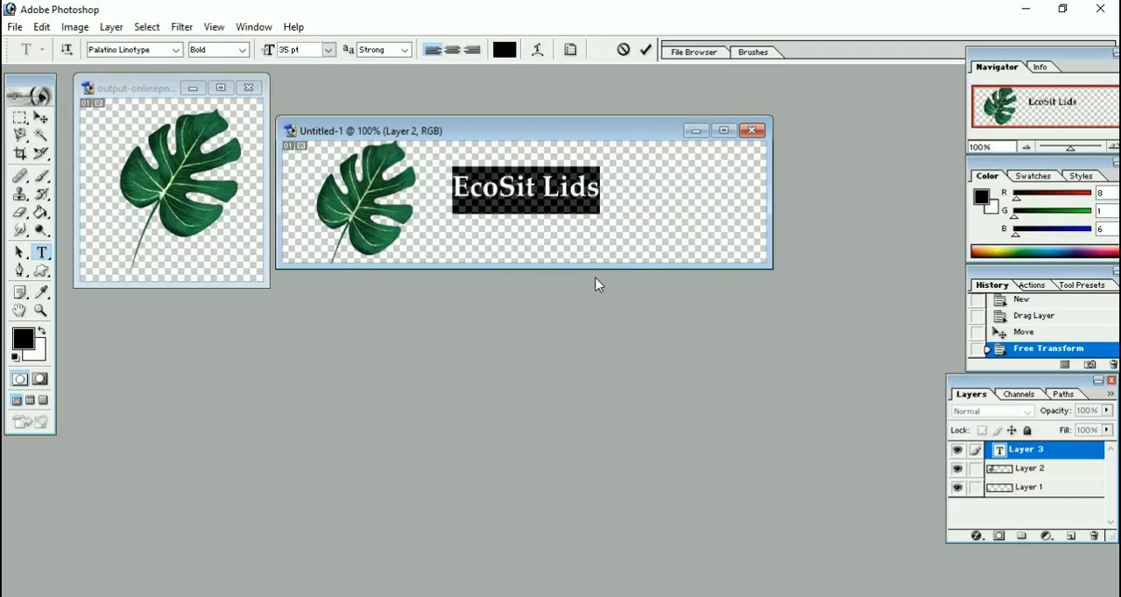
pyautogui.click(331, 53)
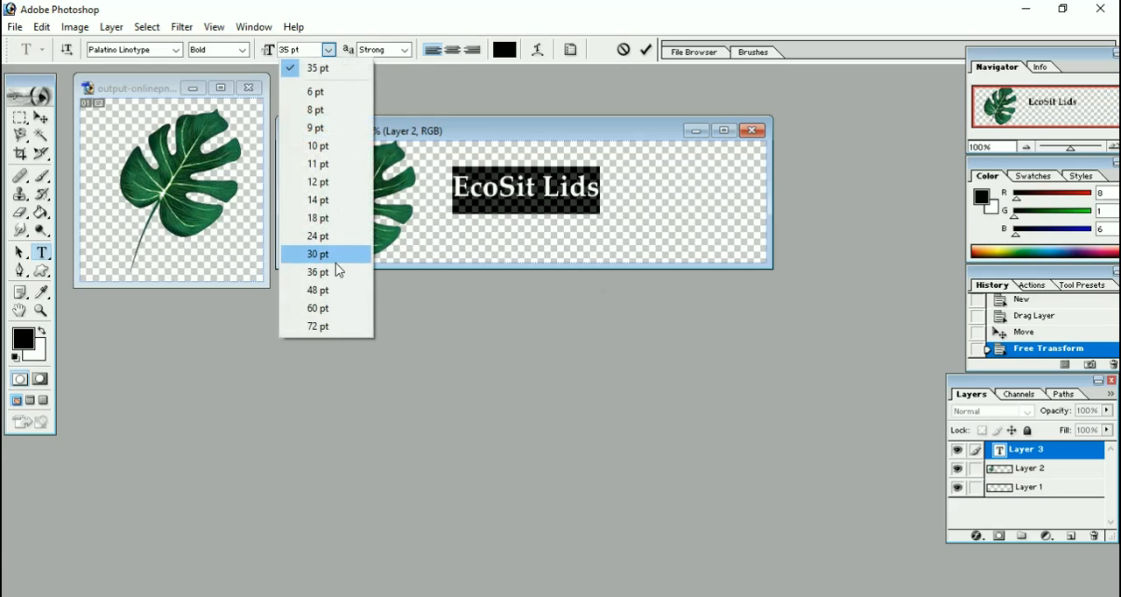
pyautogui.click(332, 308)
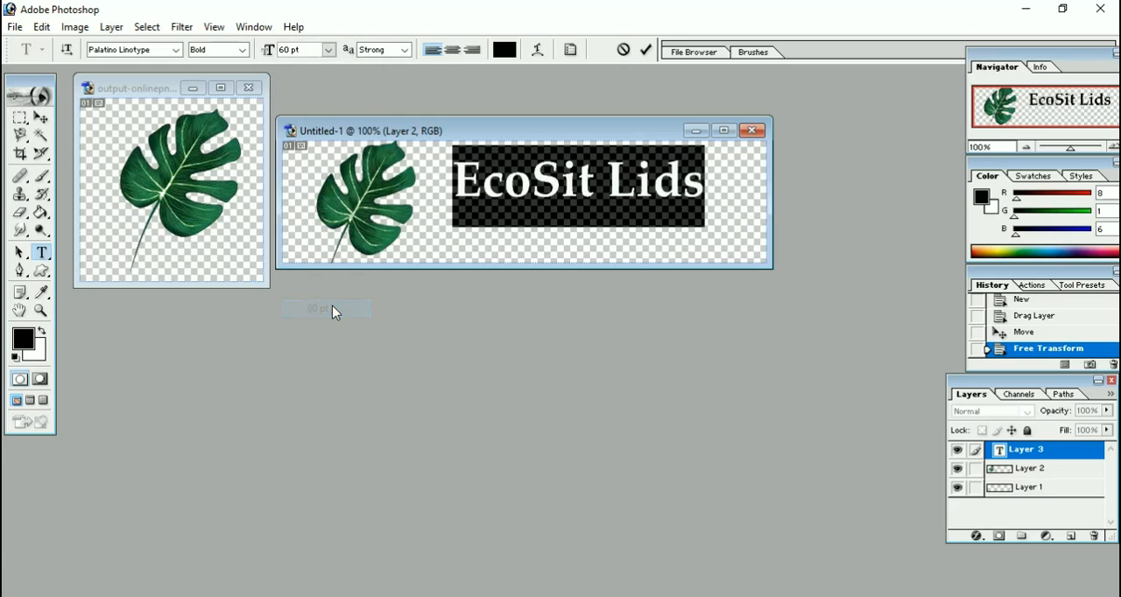
pyautogui.moveTo(535, 250); pyautogui.dragTo(531, 260)
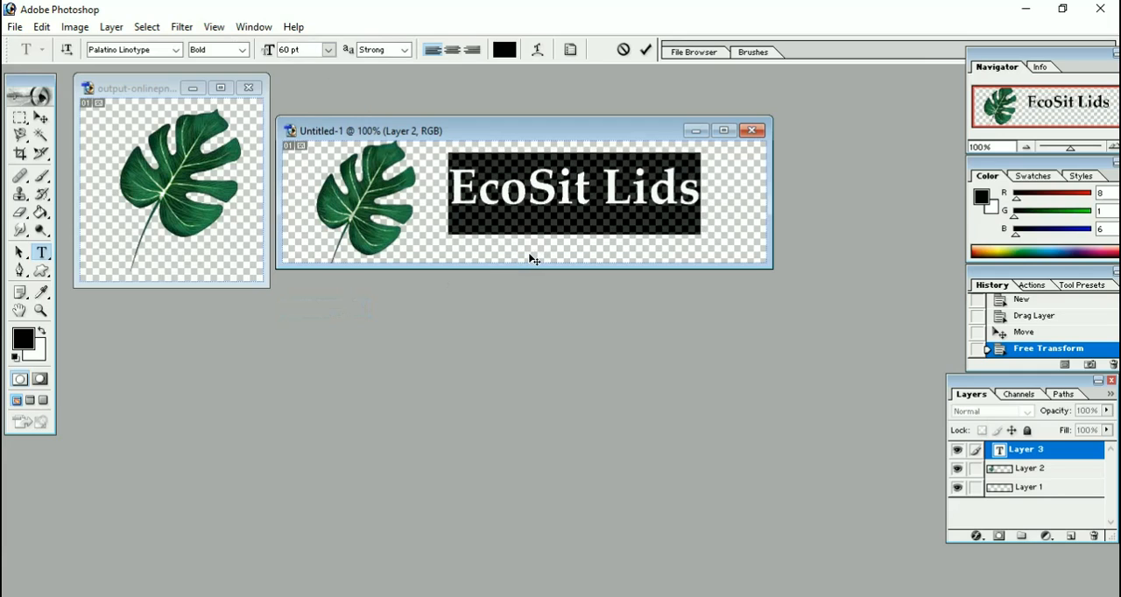
pyautogui.click(479, 193)
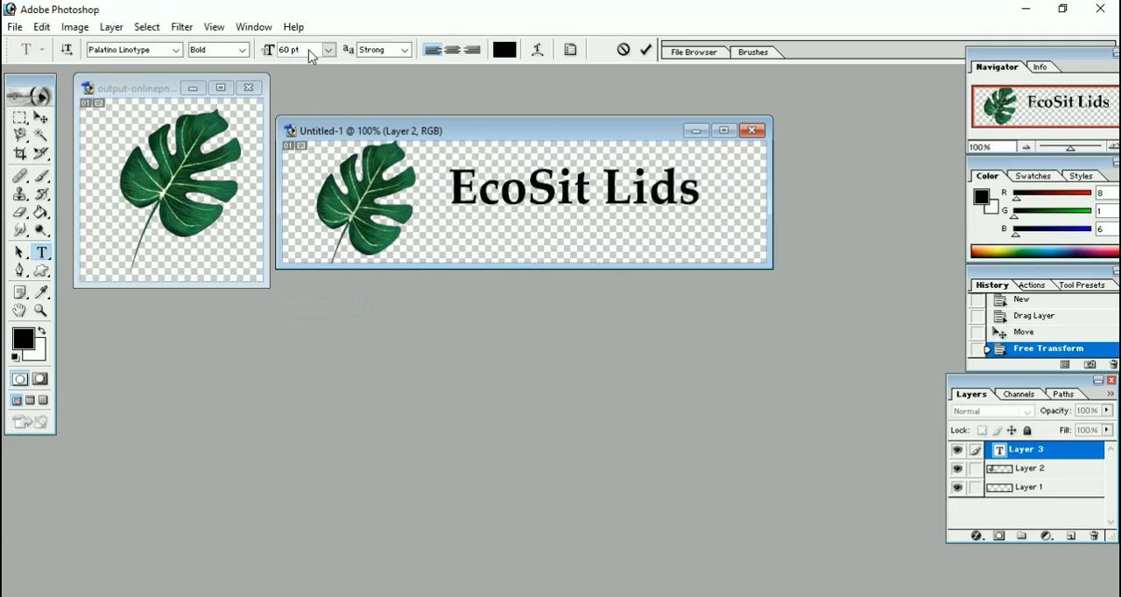
pyautogui.click(42, 118)
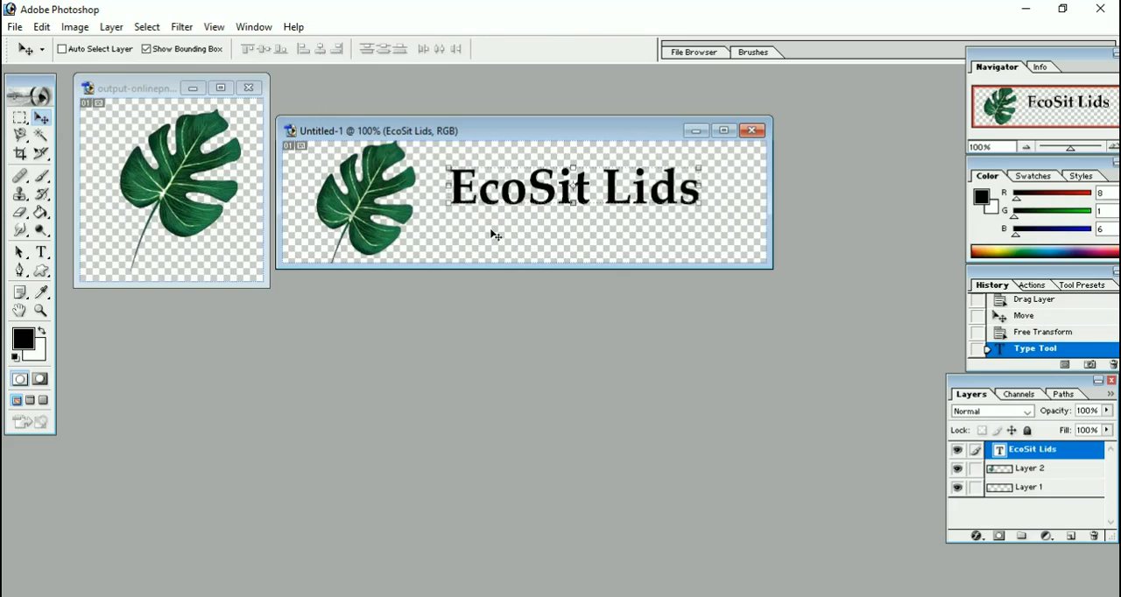
# Change the font size of the "EcoSit Lids" text layer to 24 pt.
pyautogui.click(44, 253)
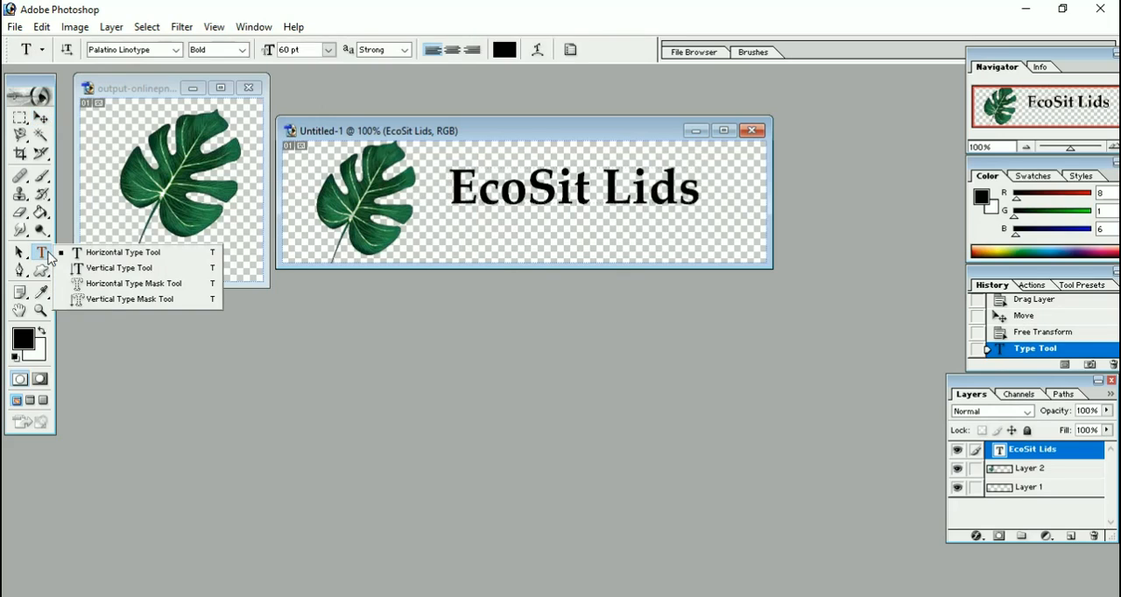
pyautogui.click(329, 50)
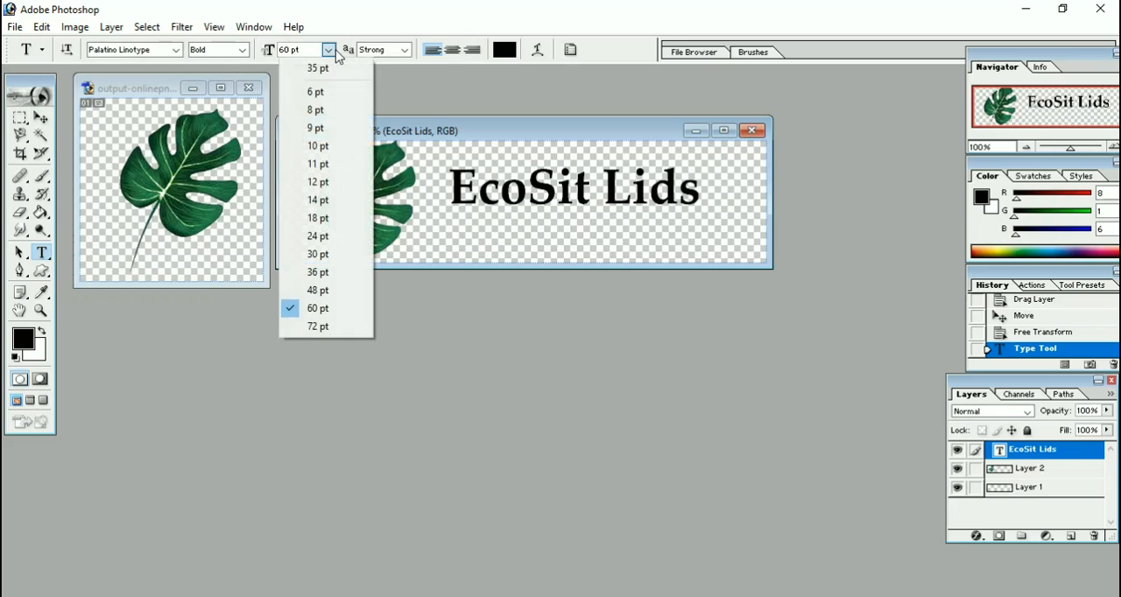
pyautogui.click(356, 237)
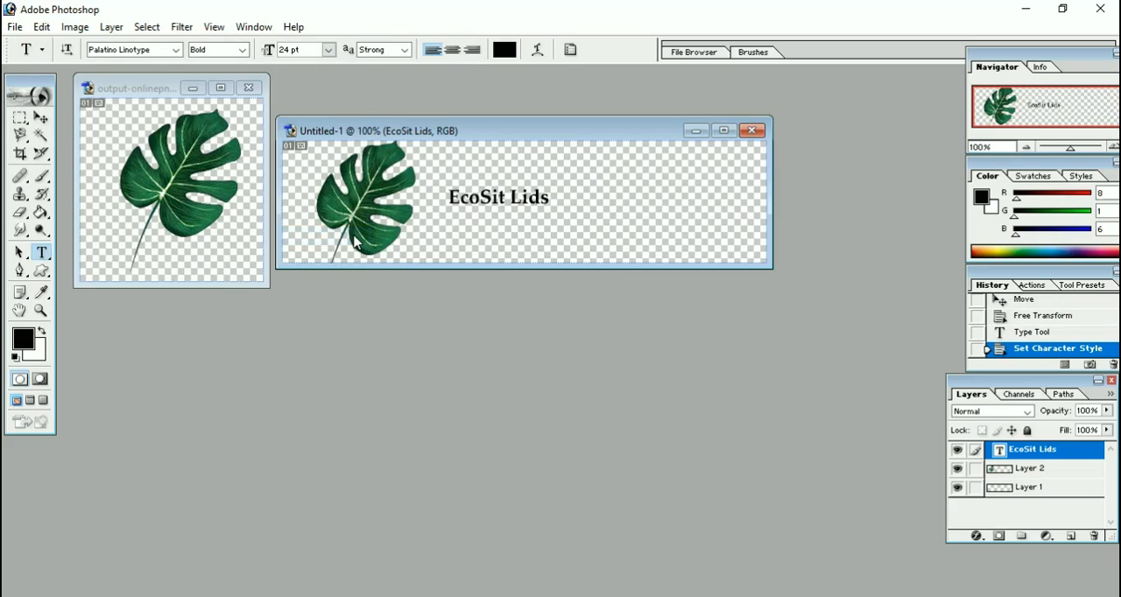
# Undo the last font size change of the "EcoSit Lids" text.
pyautogui.hotkey('ctrl', 'z')
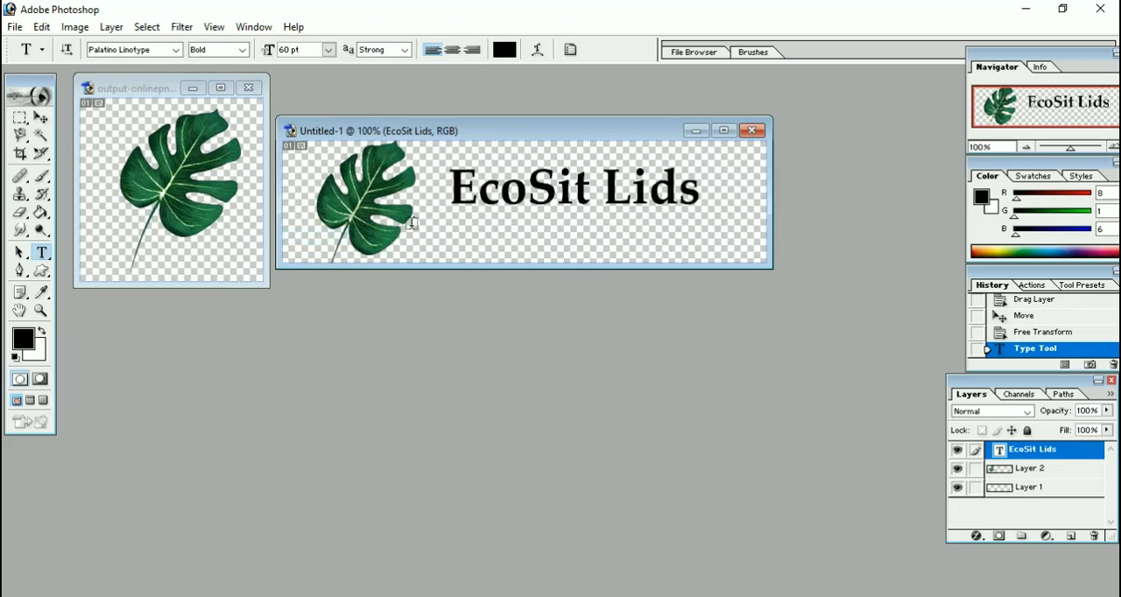
pyautogui.click(478, 224)
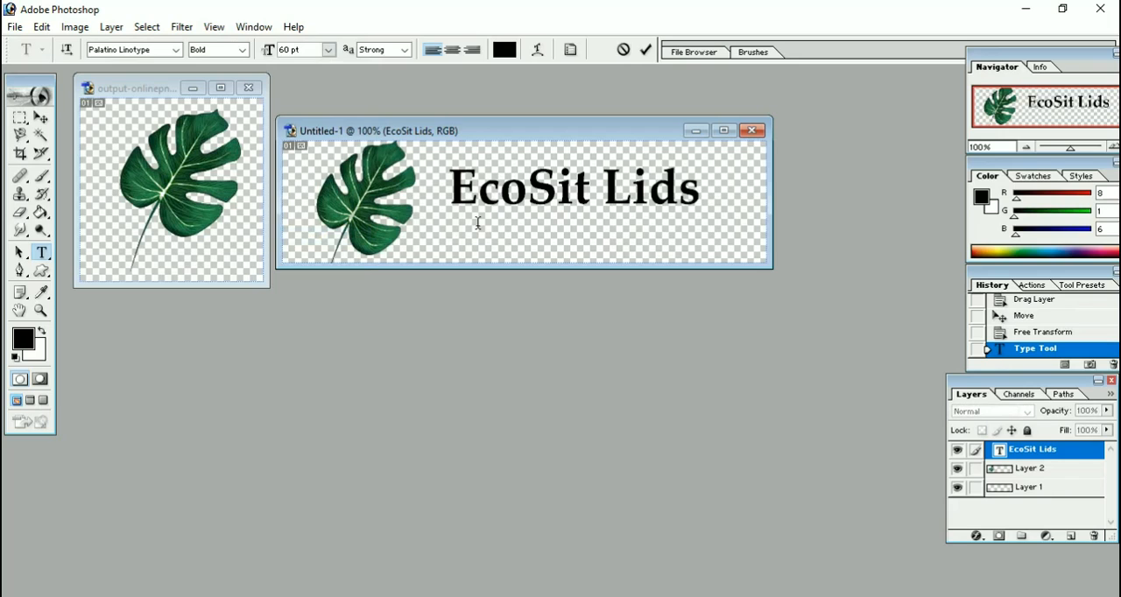
pyautogui.click(41, 119)
# Add a separate text layer reading "Resuable Silicon Lids" below the "EcoSit Lids" text.
pyautogui.click(41, 253)
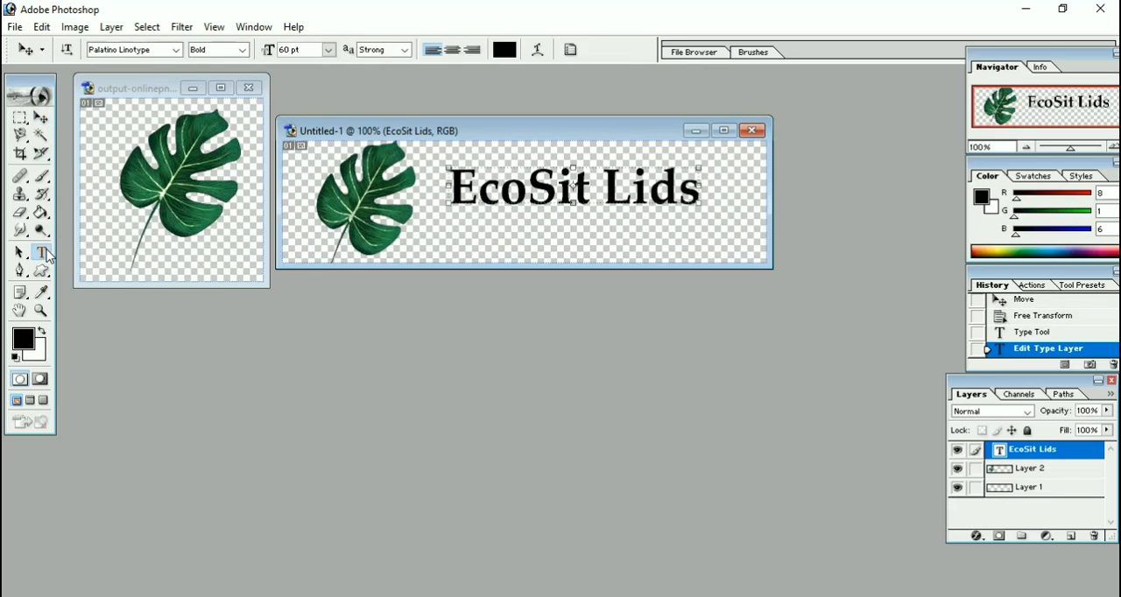
pyautogui.click(465, 234)
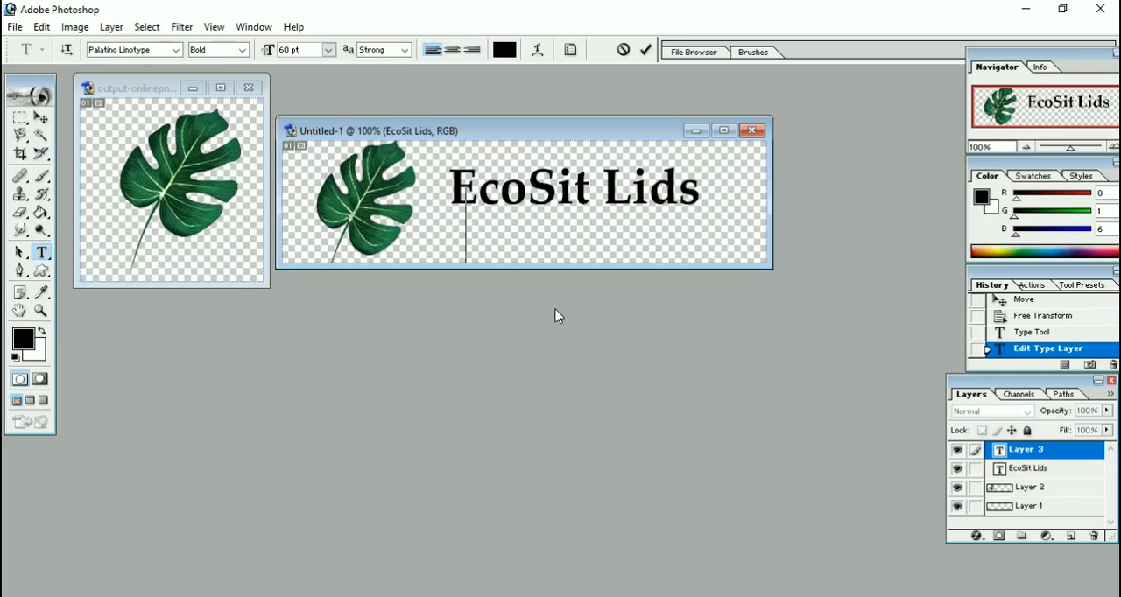
pyautogui.write('R')
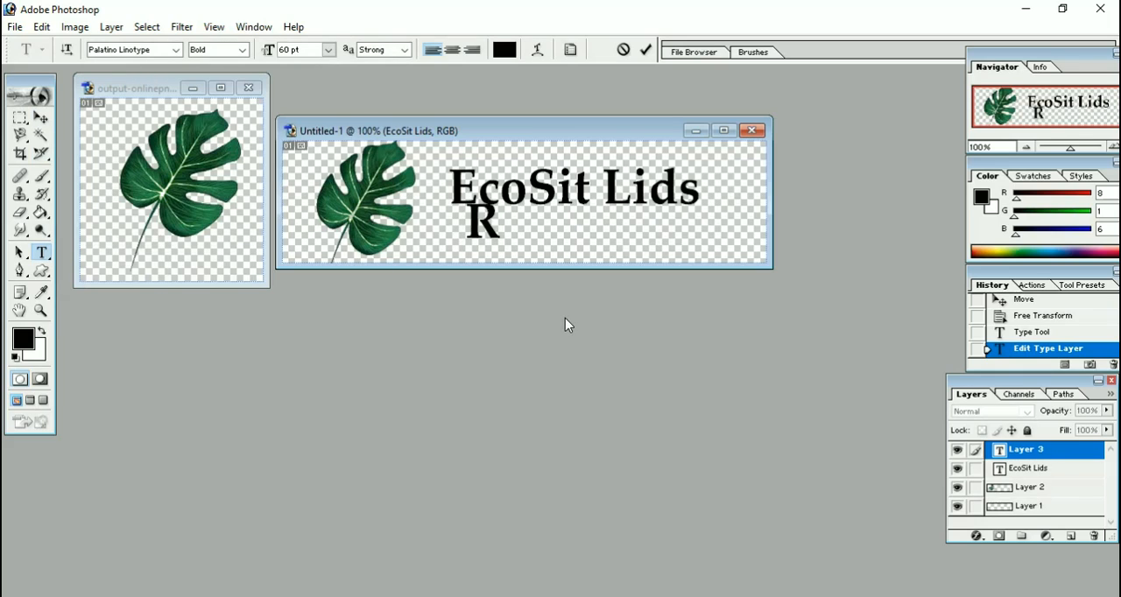
pyautogui.write('esua')
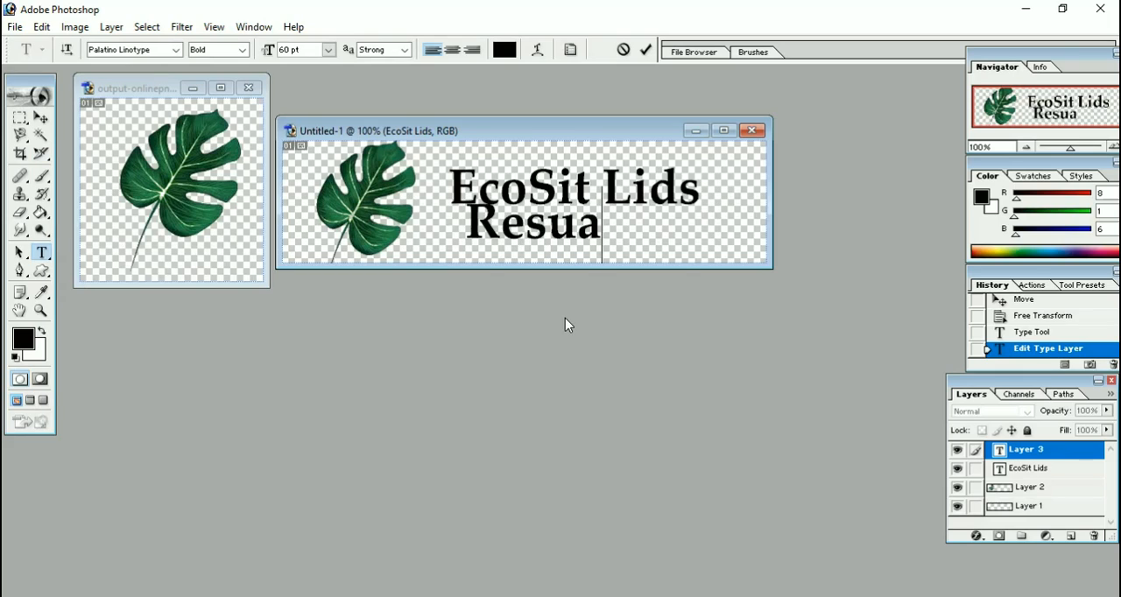
pyautogui.write('ble')
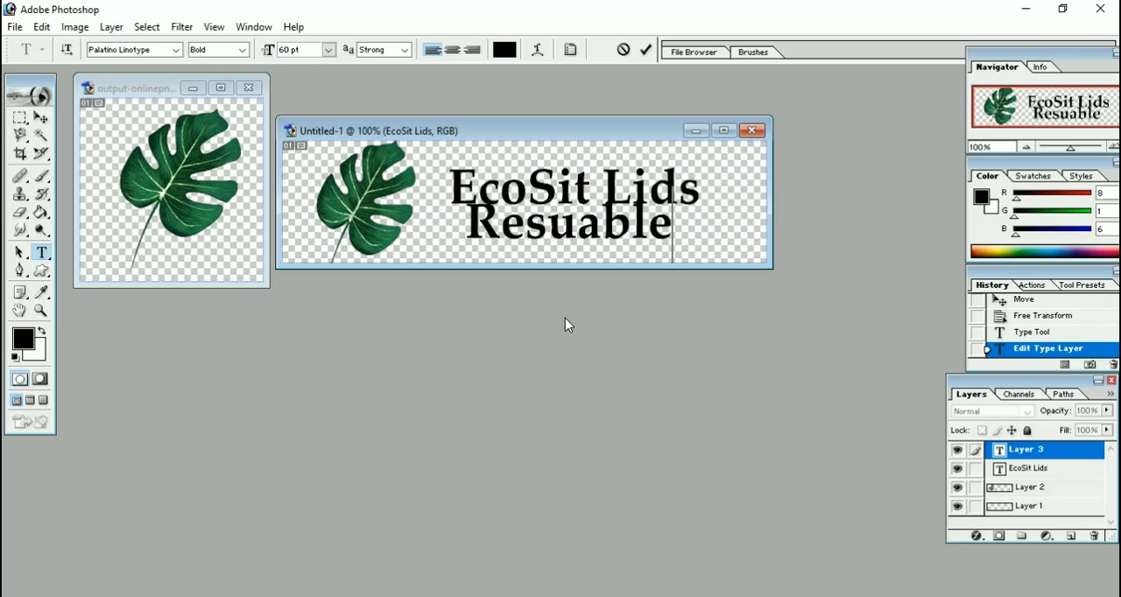
pyautogui.write(' Sili')
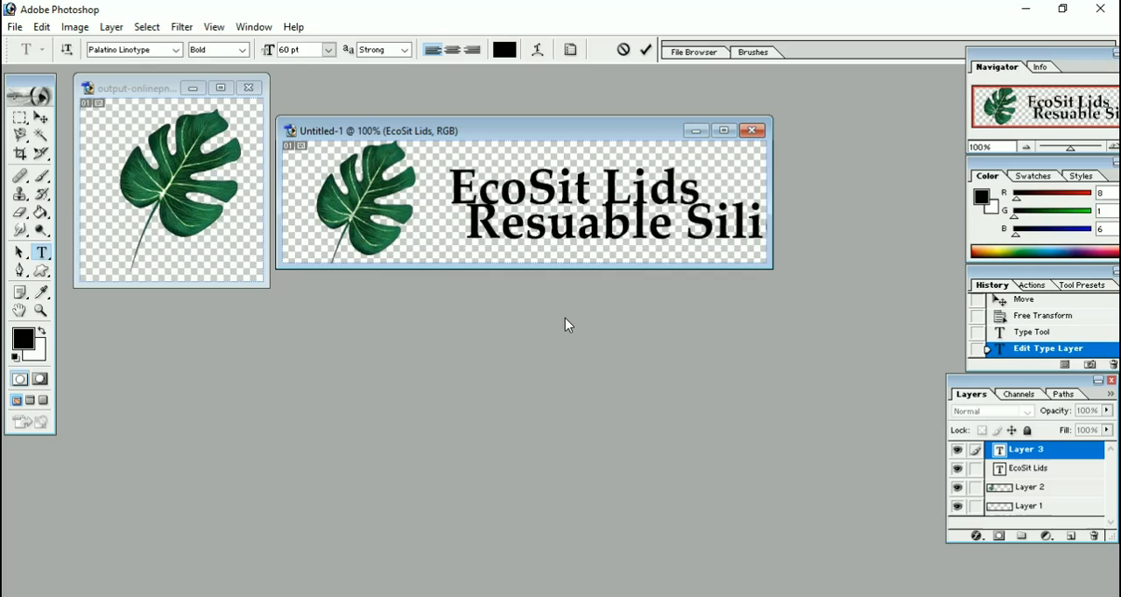
# Reduce the whole "Resuable Silicon Lids" text to 24 pt and nudge it slightly up toward "EcoSit Lids".
pyautogui.hotkey('ctrl', 'a')
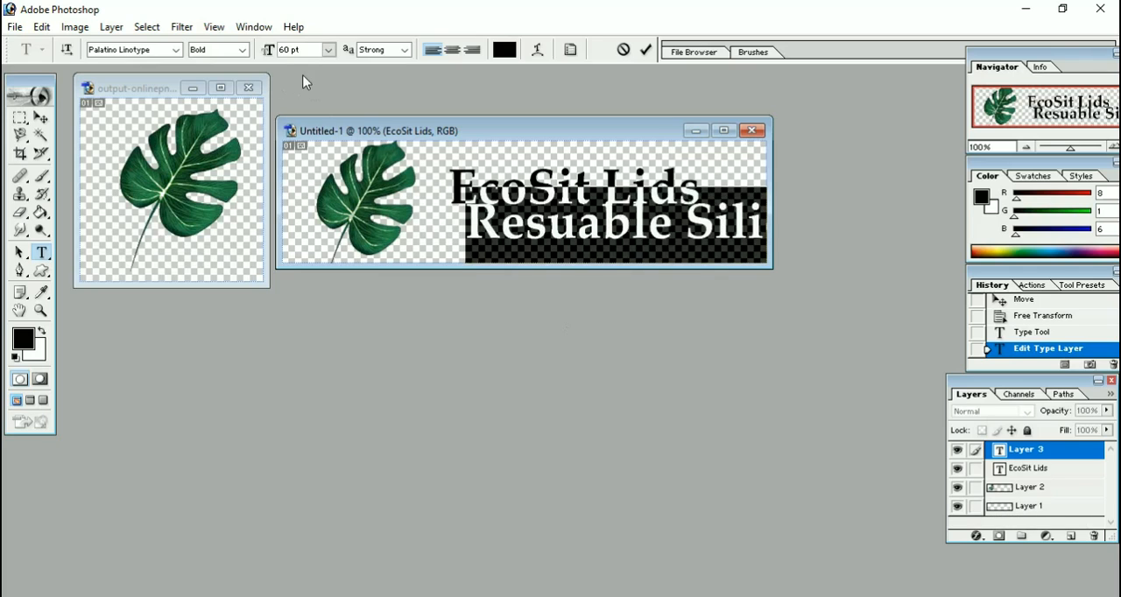
pyautogui.click(329, 50)
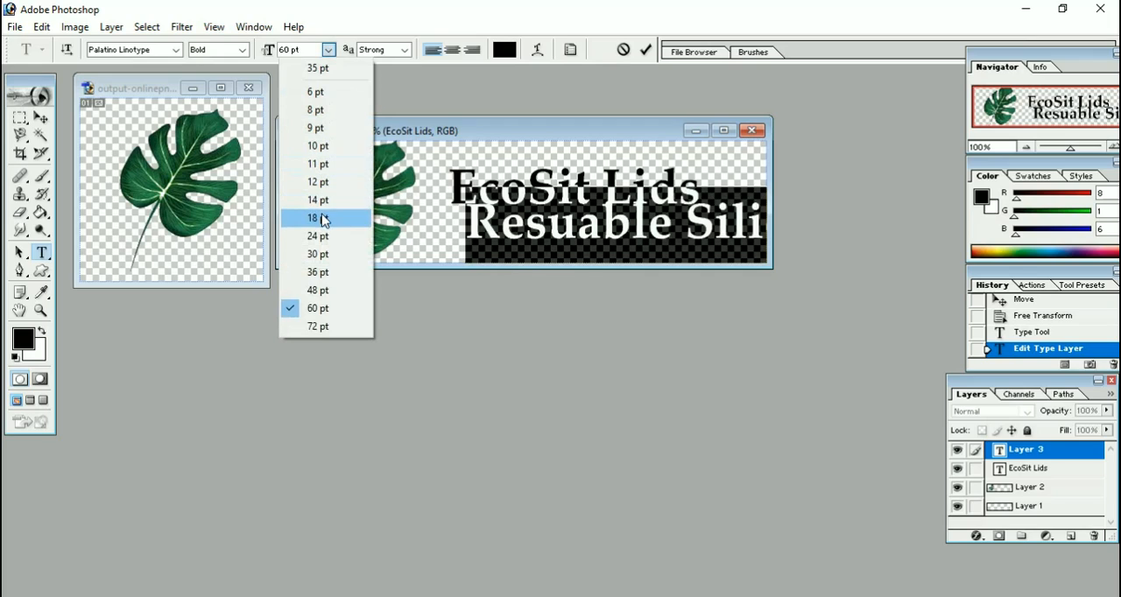
pyautogui.click(323, 219)
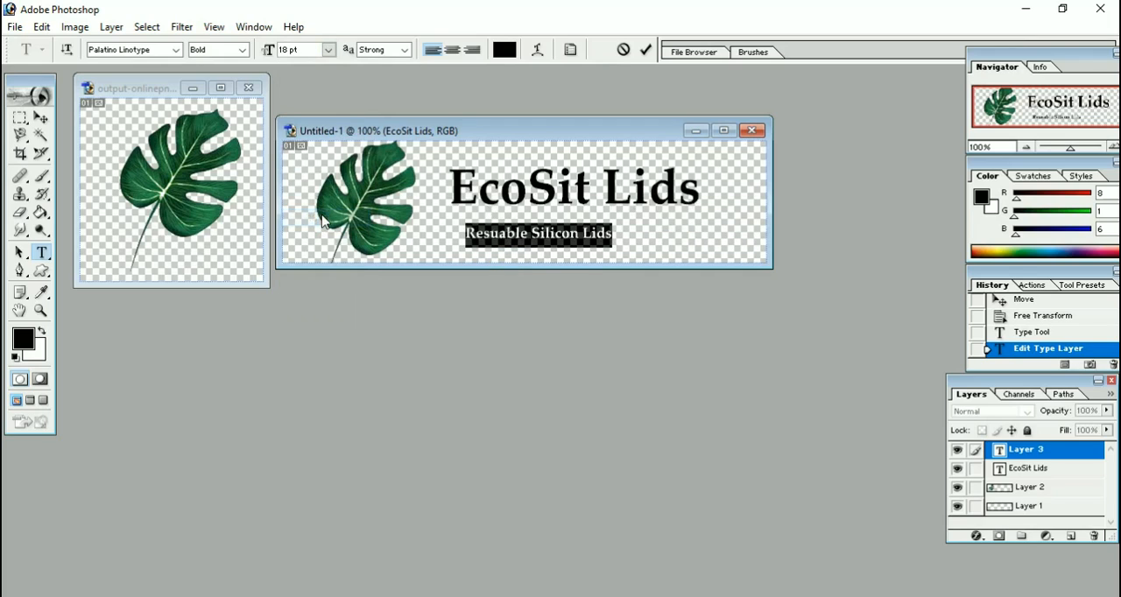
pyautogui.click(330, 51)
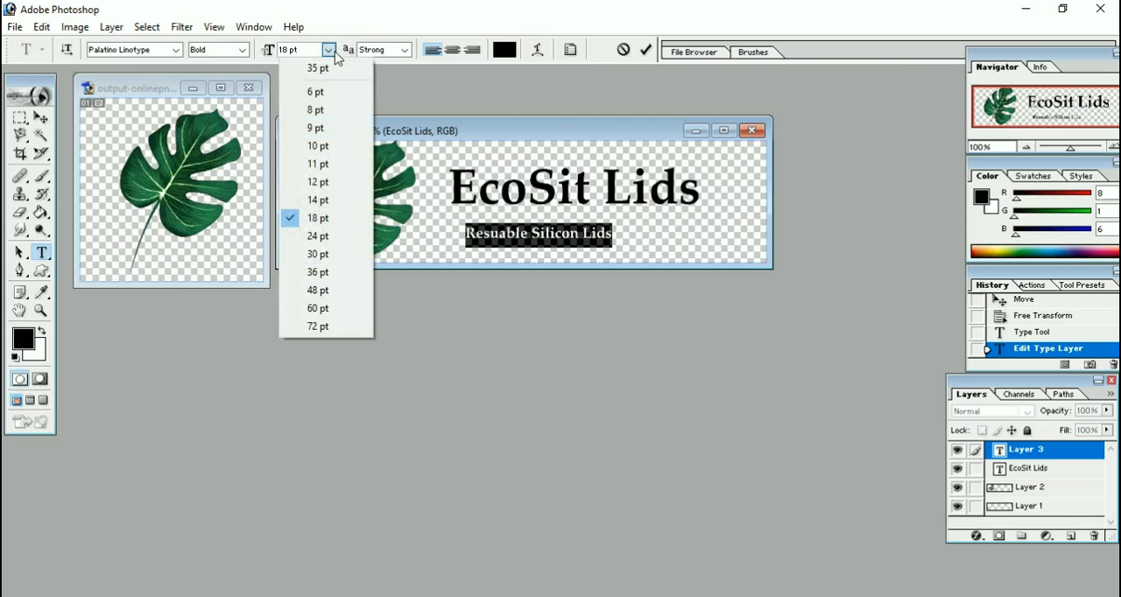
pyautogui.click(331, 238)
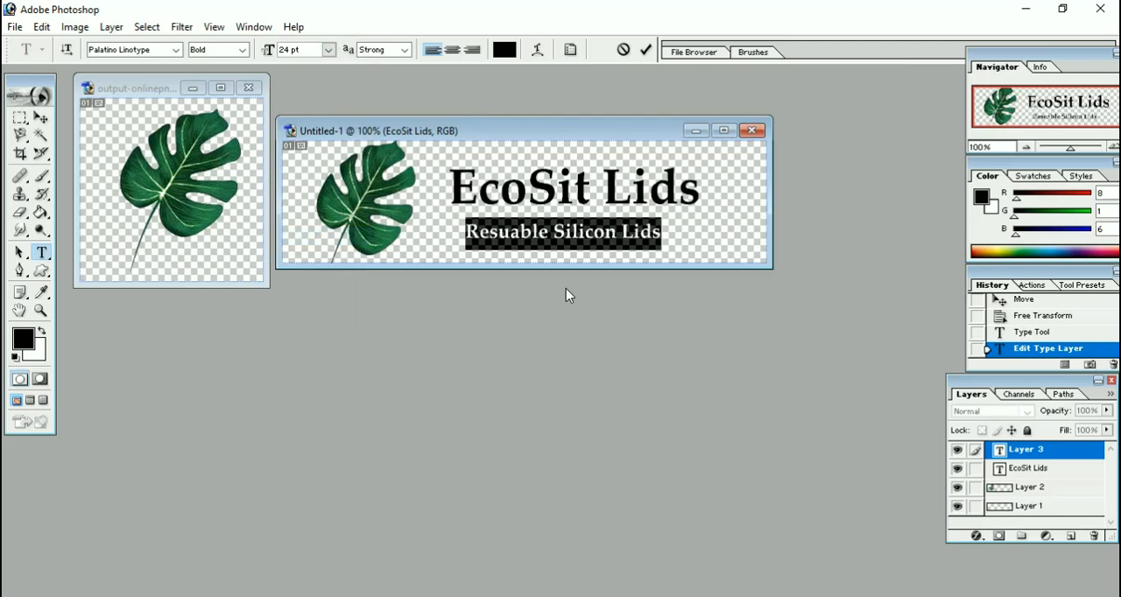
pyautogui.moveTo(570, 260); pyautogui.dragTo(568, 253)
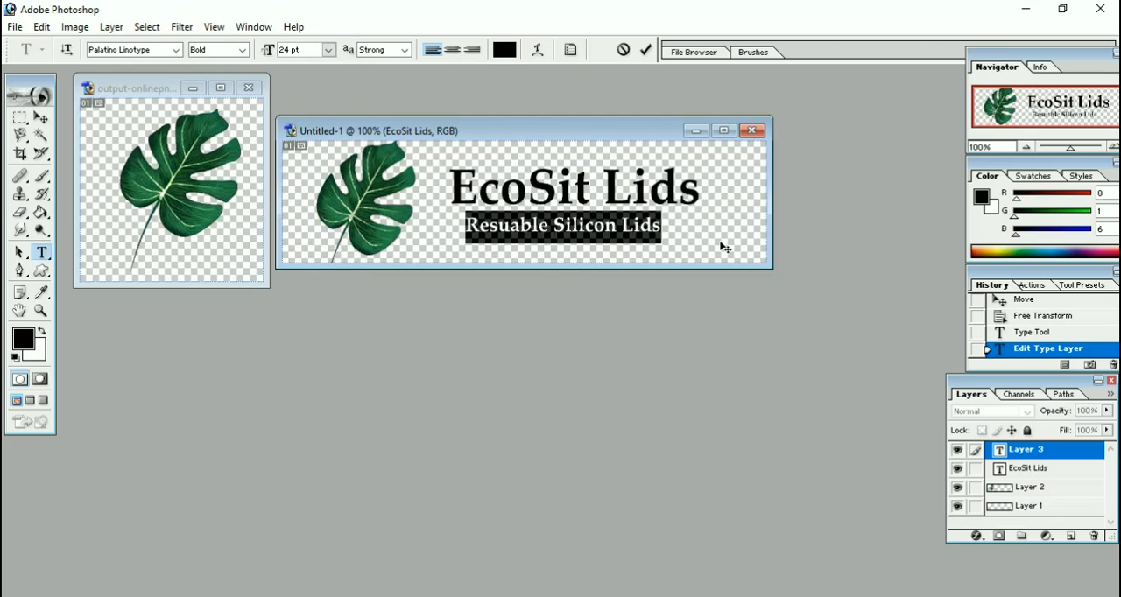
# Change the font style of the whole "Resuable Silicon Lids" text to Regular and commit the text.
pyautogui.click(640, 226)
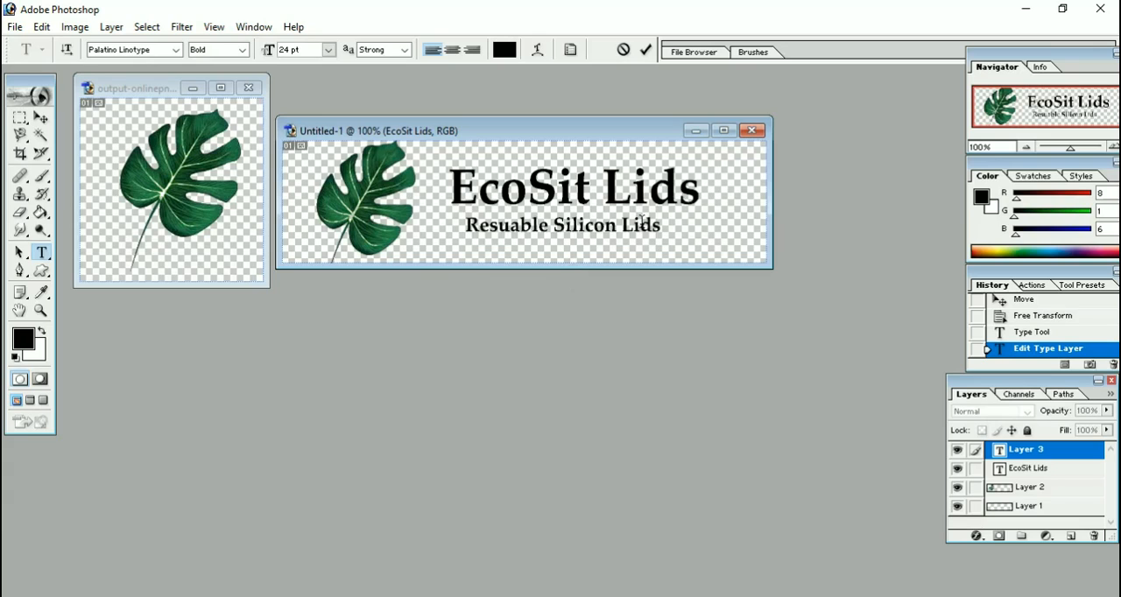
pyautogui.press('Left')
pyautogui.press('Left')
pyautogui.press('Left')
pyautogui.press('Left')
pyautogui.press('Left')
pyautogui.press('Left')
pyautogui.press('Left')
pyautogui.press('Left')
pyautogui.press('Left')
pyautogui.press('Left')
pyautogui.press('Left')
pyautogui.press('Left')
pyautogui.press('Left')
pyautogui.press('Left')
pyautogui.press('Left')
pyautogui.press('Left')
pyautogui.press('Left')
pyautogui.press('Left')
pyautogui.press('Left')
pyautogui.hotkey('ctrl', 'a')
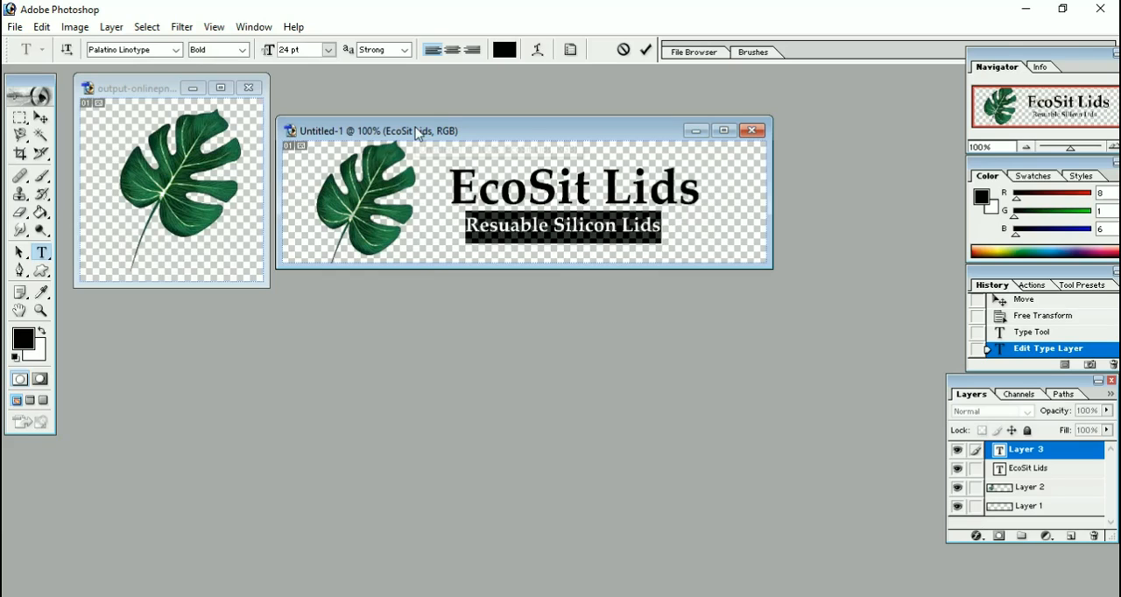
pyautogui.click(244, 54)
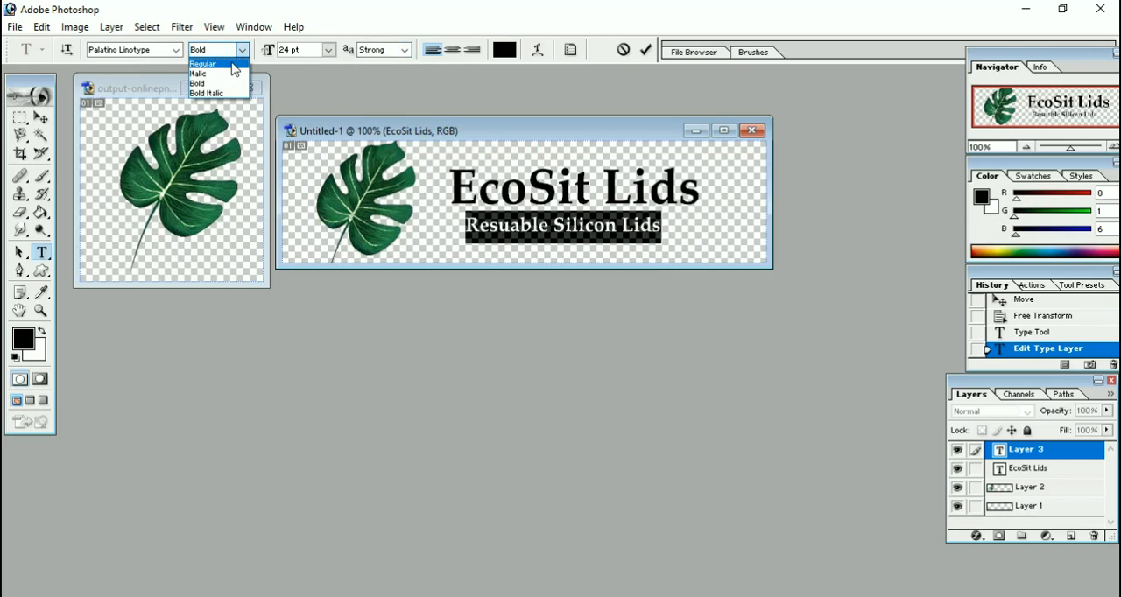
pyautogui.click(235, 68)
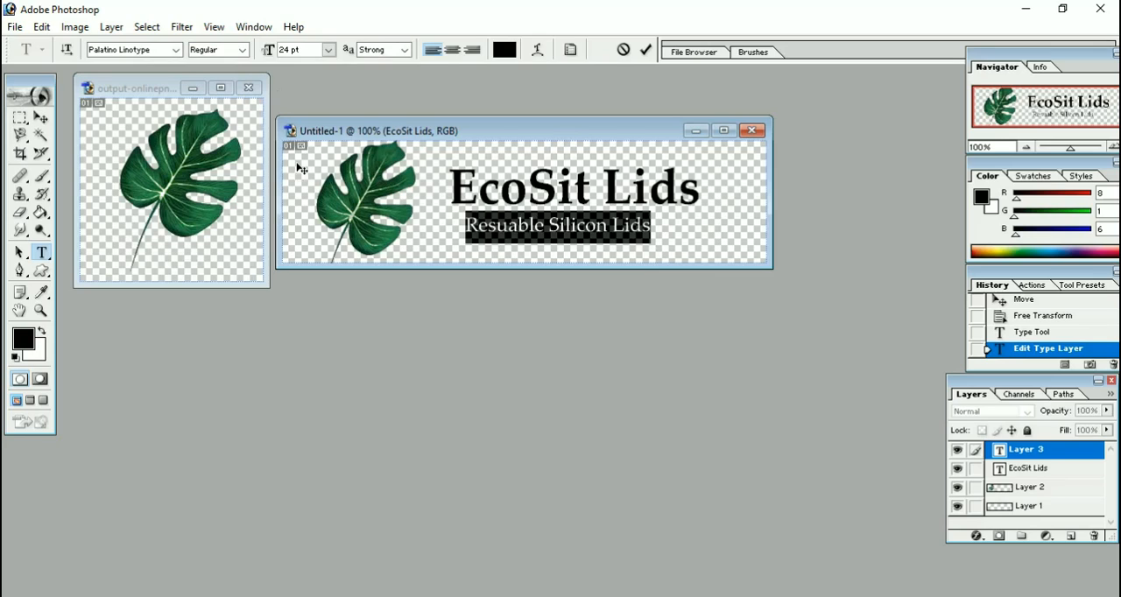
pyautogui.click(40, 118)
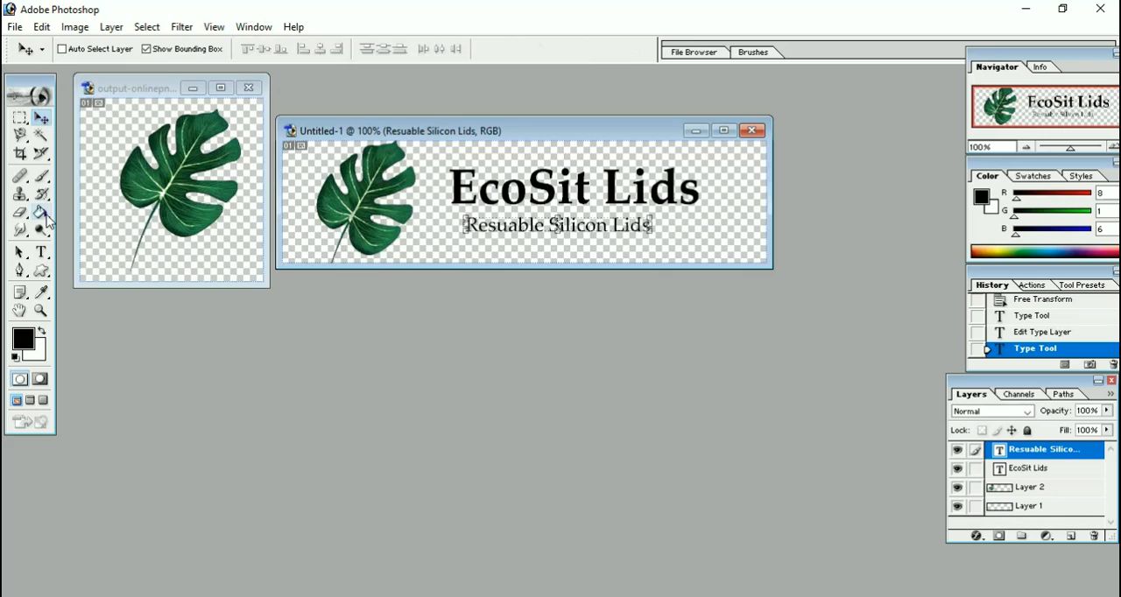
# Enlarge the whole "EcoSit Lids" text to 72 pt, shift it slightly left toward the leaf, and commit the edit.
pyautogui.click(41, 253)
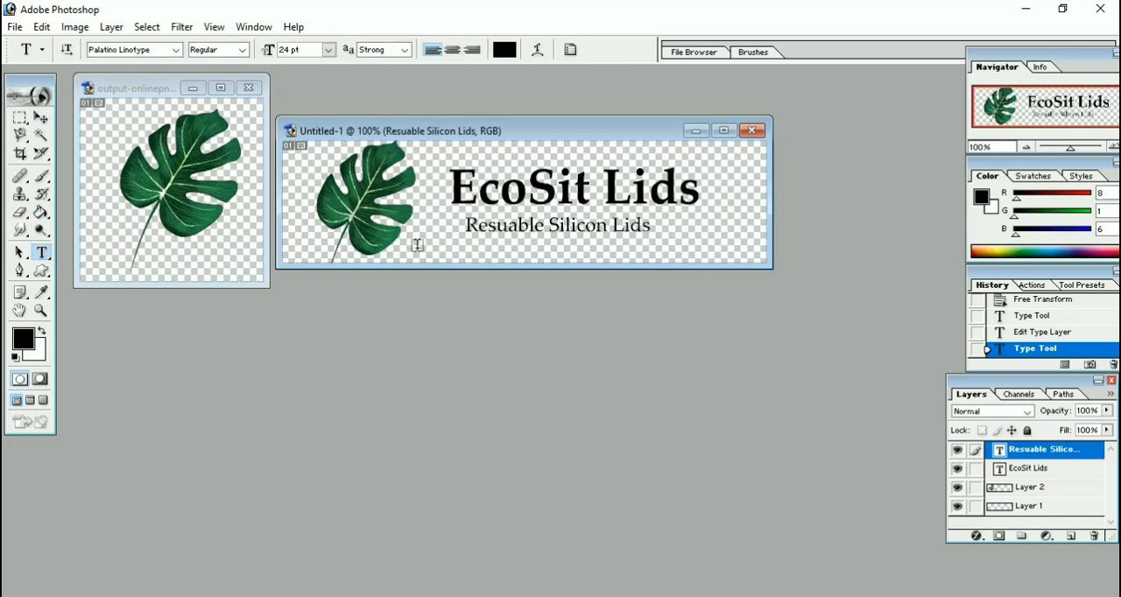
pyautogui.moveTo(450, 188); pyautogui.dragTo(700, 193)
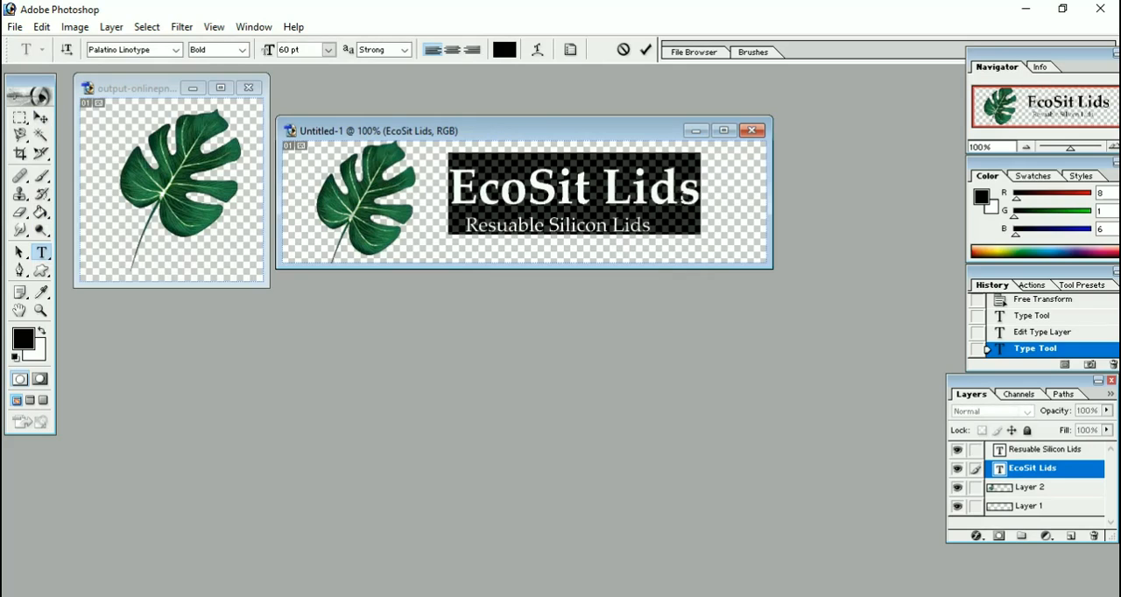
pyautogui.click(329, 50)
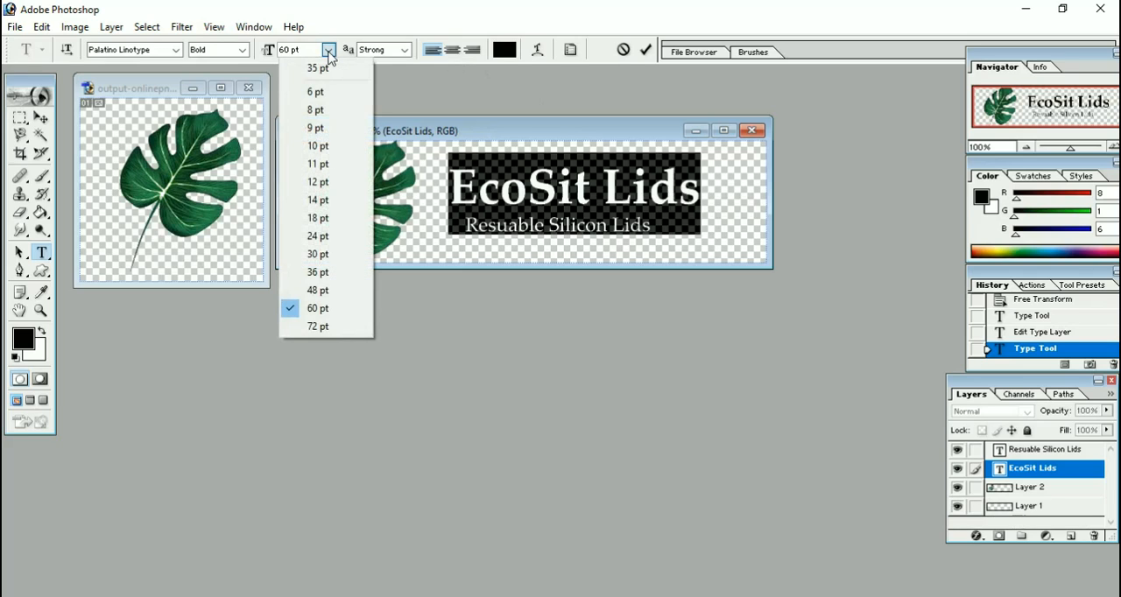
pyautogui.click(310, 331)
pyautogui.moveTo(611, 265); pyautogui.dragTo(591, 266)
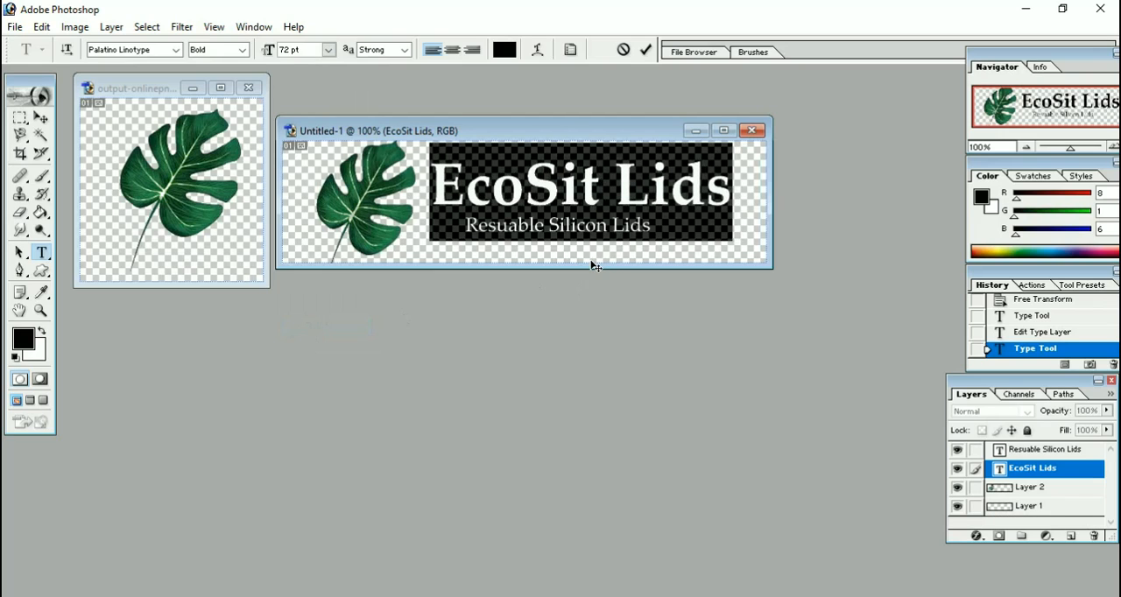
pyautogui.click(612, 234)
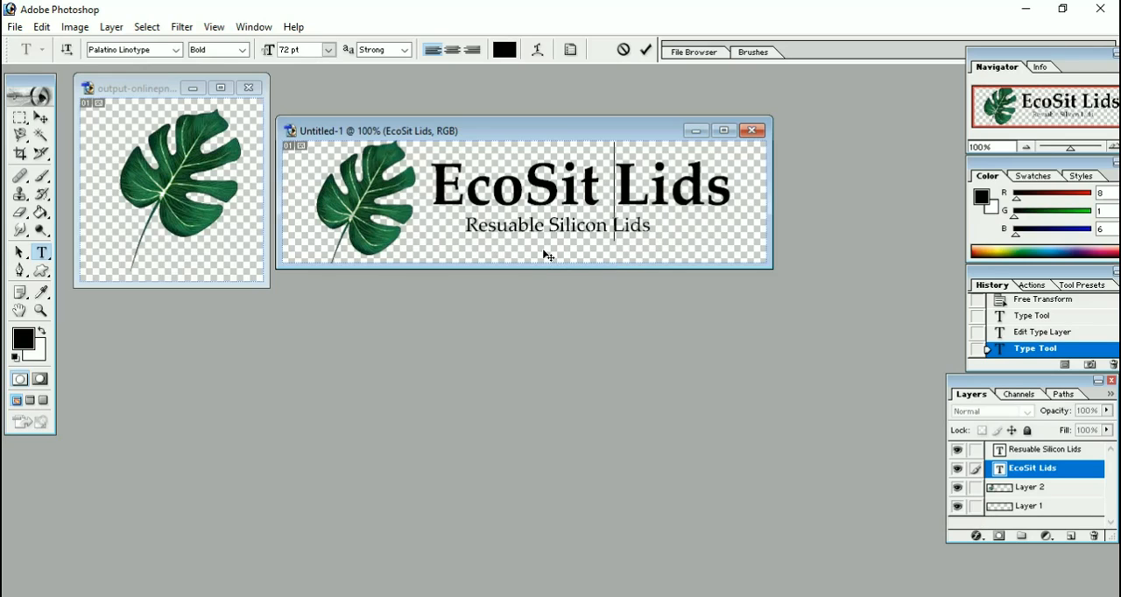
pyautogui.click(47, 119)
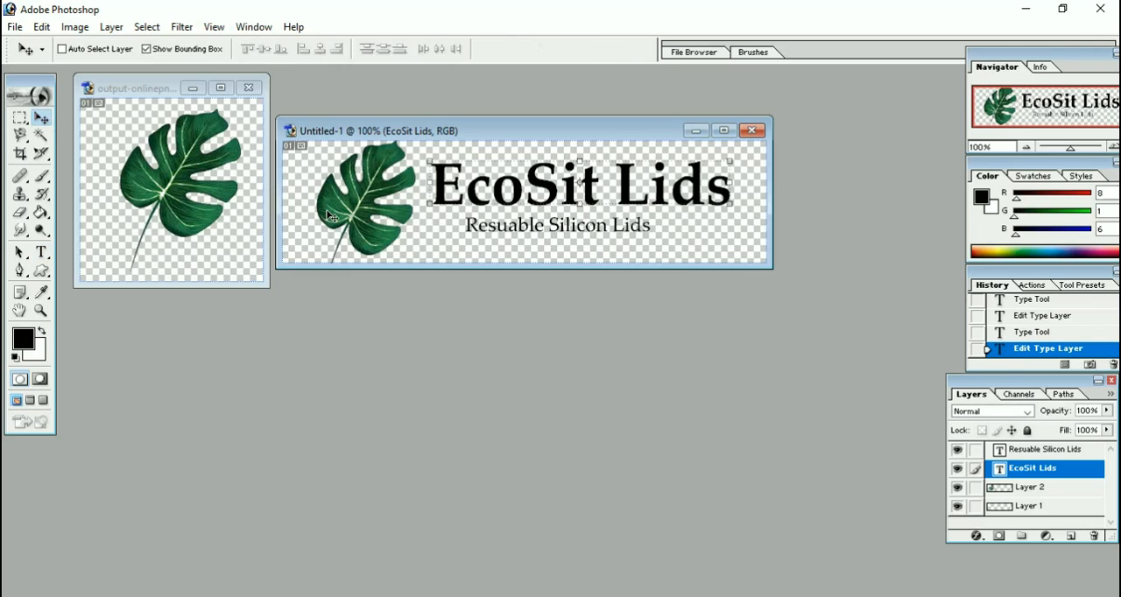
pyautogui.hotkey('ctrl', 't')
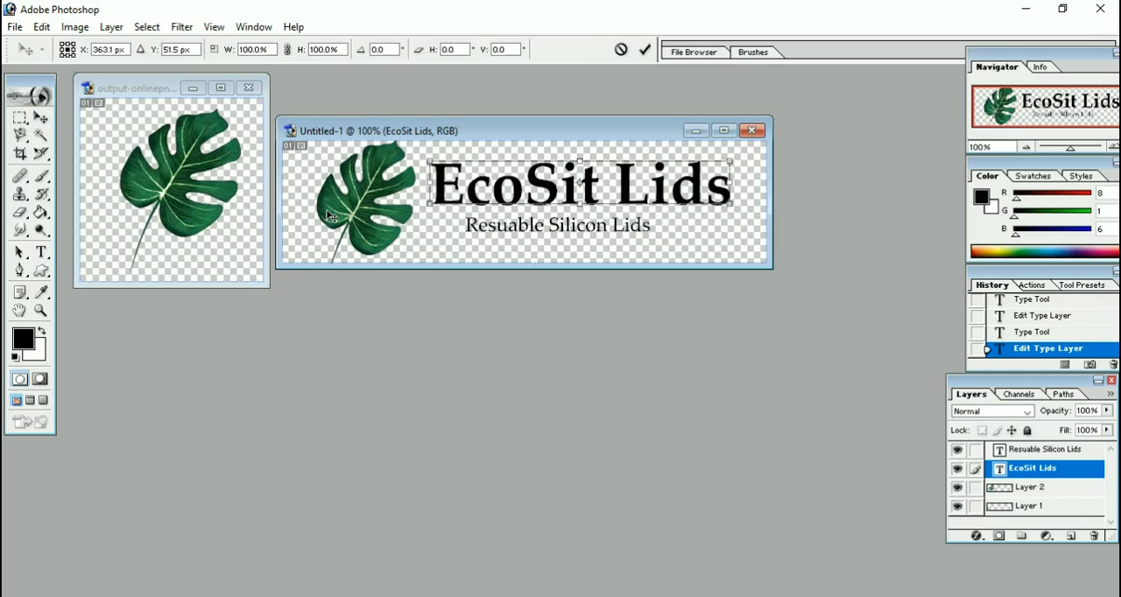
pyautogui.click(42, 120)
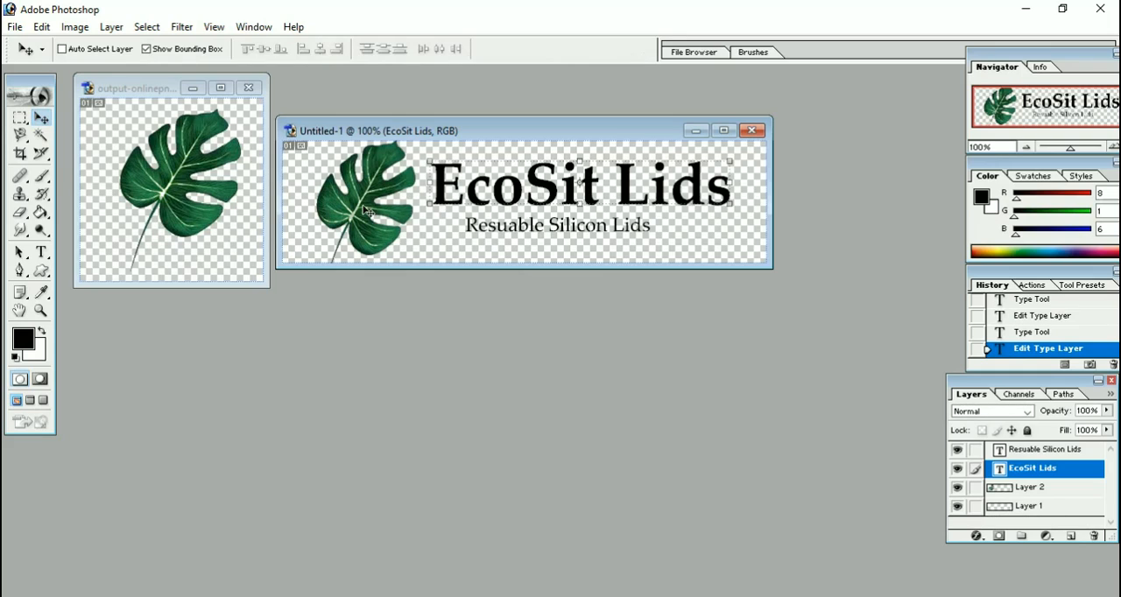
pyautogui.click(1029, 506)
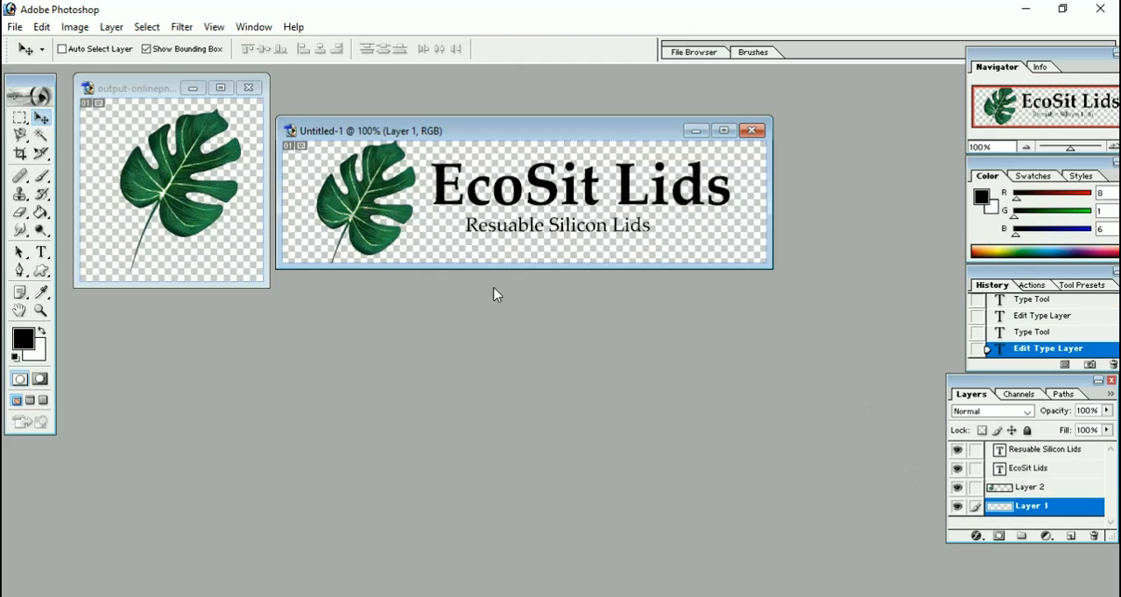
pyautogui.hotkey('ctrl', 't')
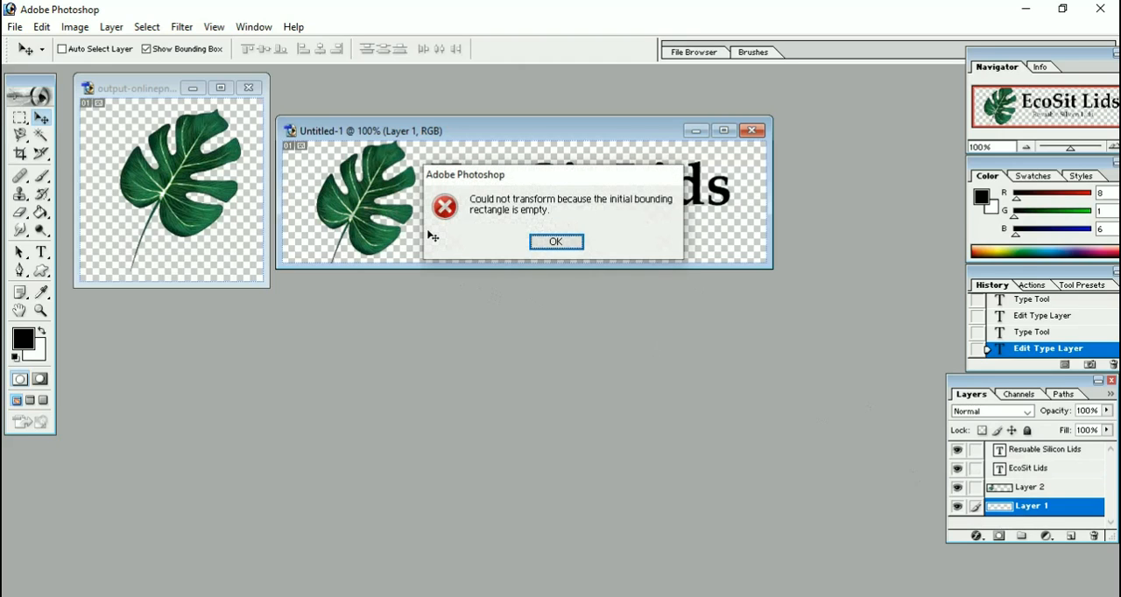
pyautogui.click(547, 242)
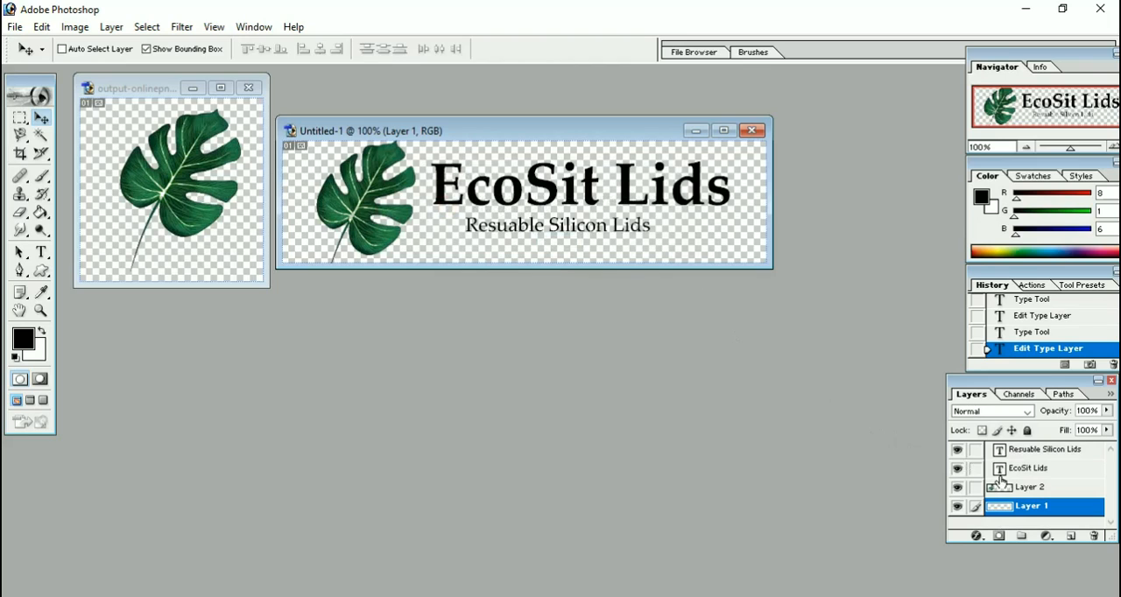
# Make Layer 2, which holds the green leaf, the active layer of the banner.
pyautogui.click(1028, 488)
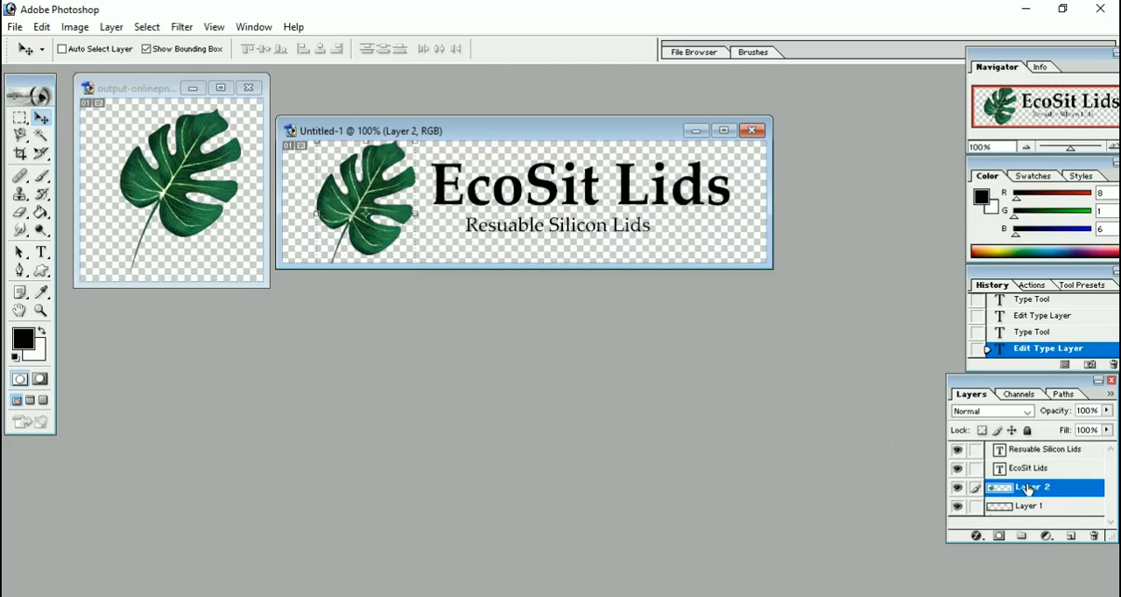
pyautogui.hotkey('ctrl', 't')
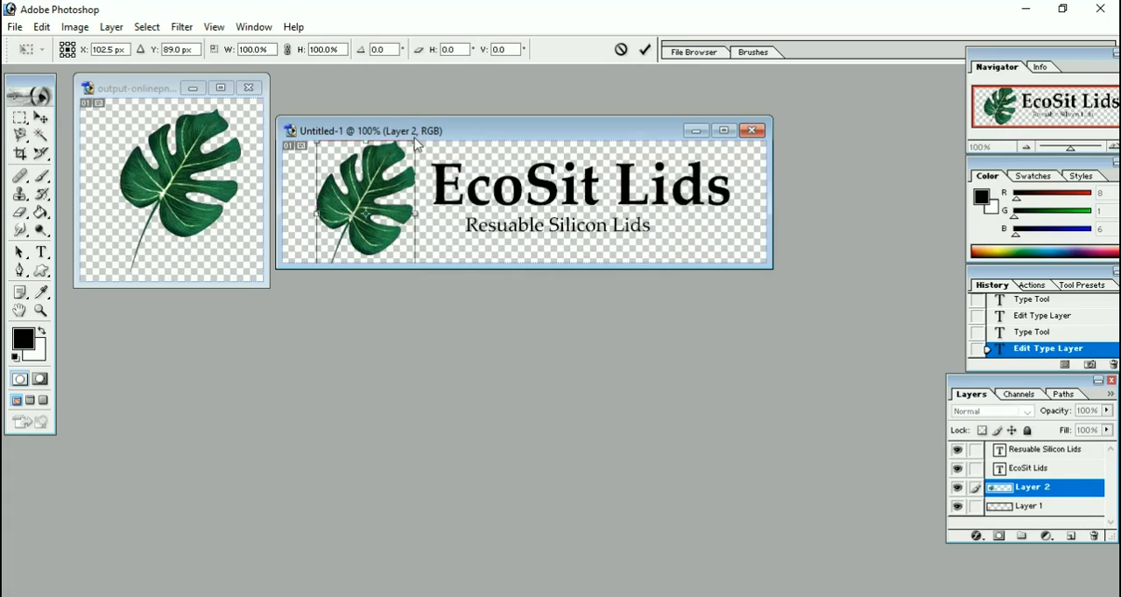
pyautogui.moveTo(417, 140); pyautogui.dragTo(406, 176)
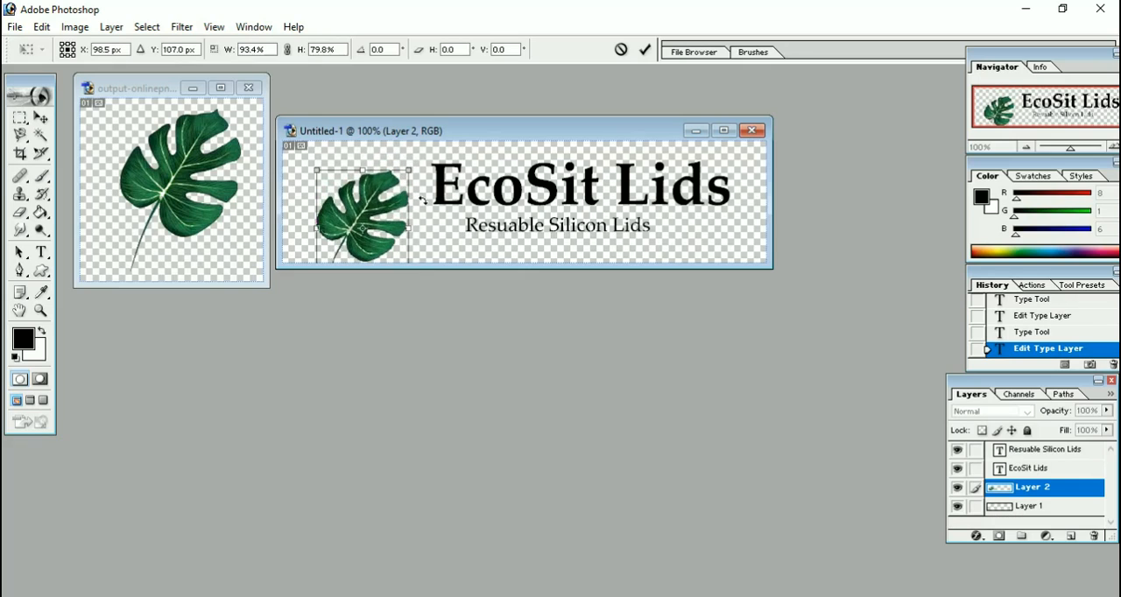
pyautogui.press('Escape')
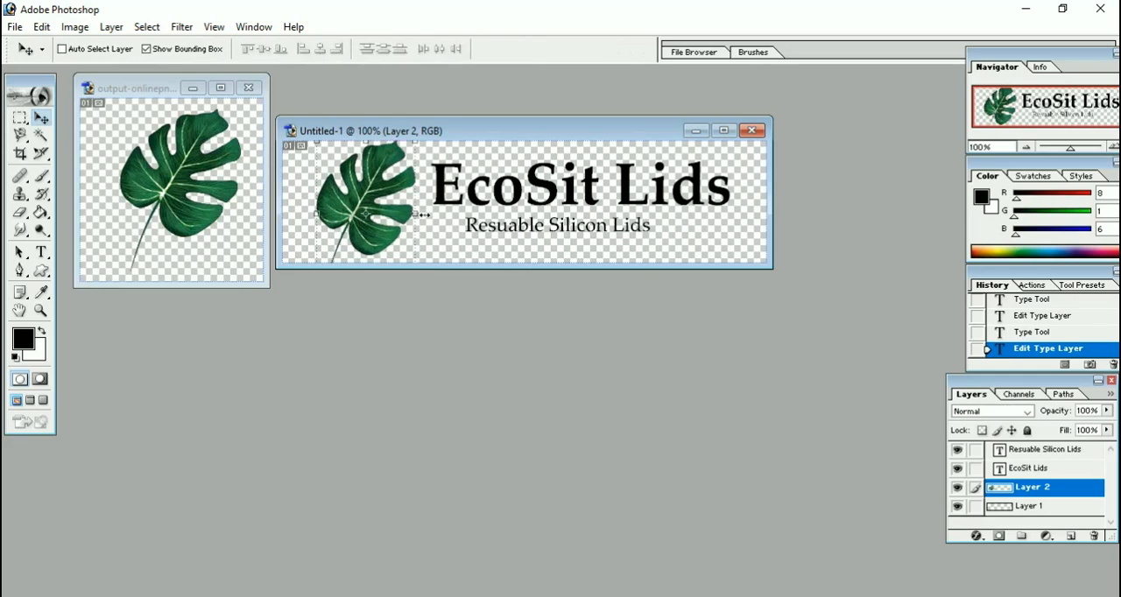
# Scale the leaf to about 94% width and 82% height with Free Transform, apply it, and move the leaf up.
pyautogui.hotkey('ctrl', 't')
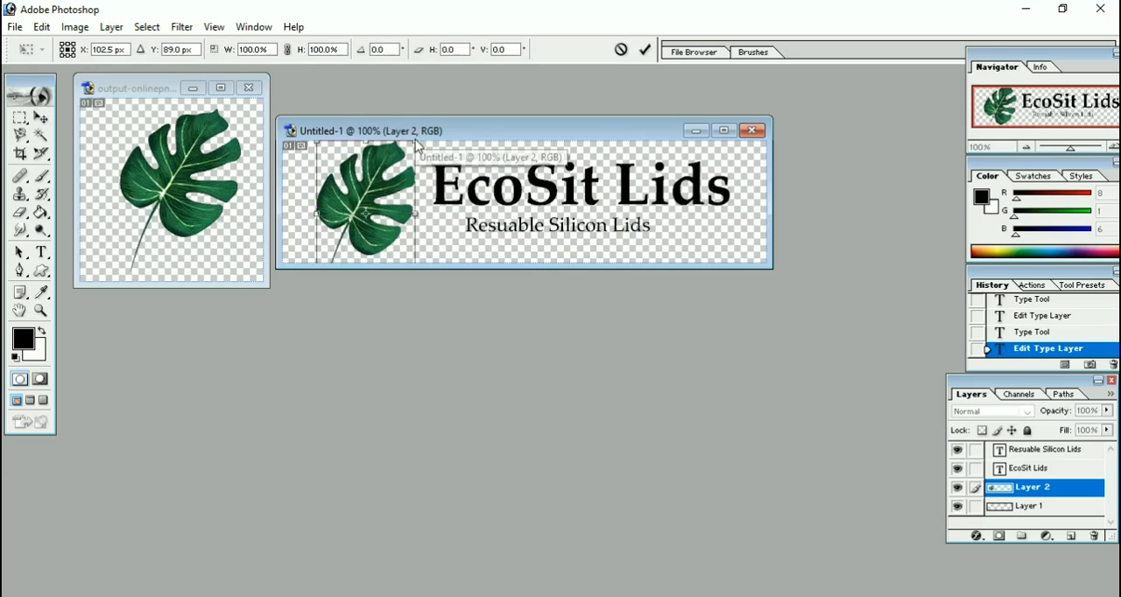
pyautogui.moveTo(415, 140); pyautogui.dragTo(412, 173)
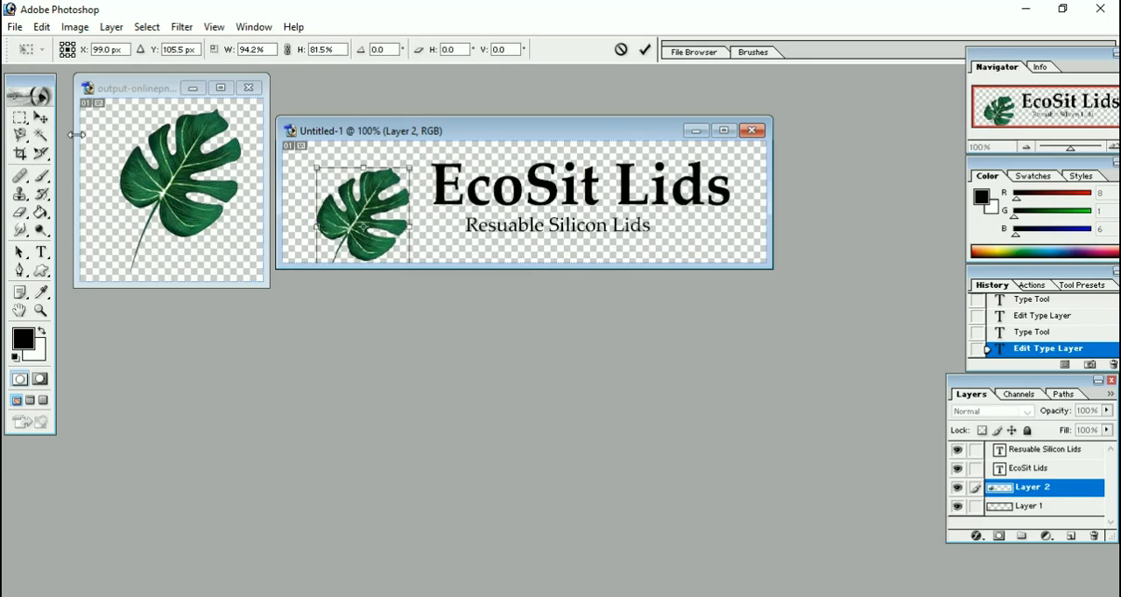
pyautogui.click(40, 118)
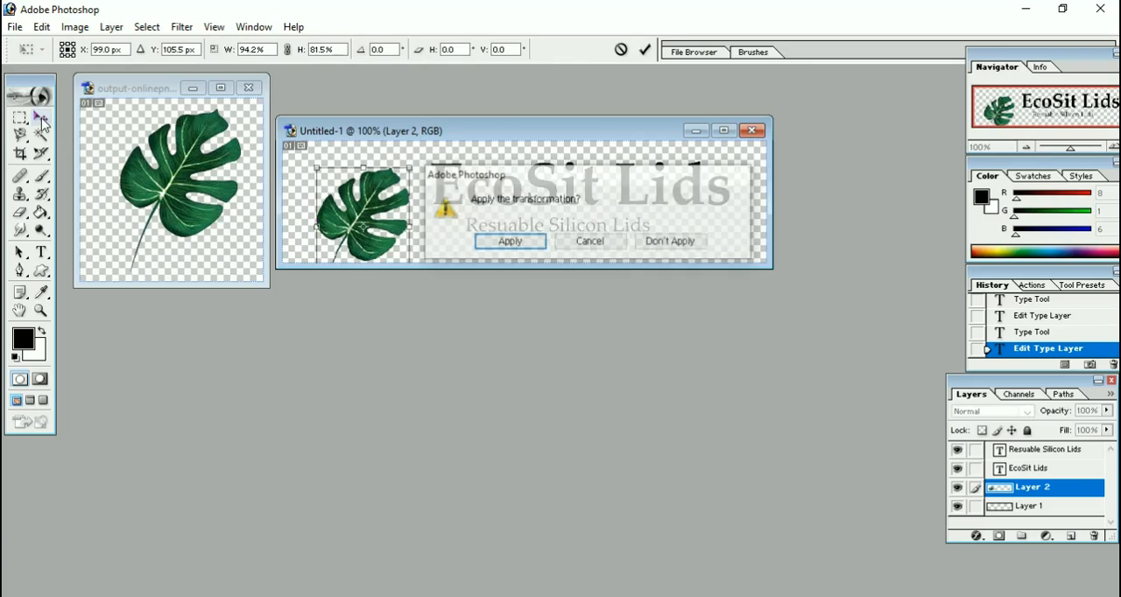
pyautogui.click(536, 243)
pyautogui.moveTo(444, 239); pyautogui.dragTo(441, 227)
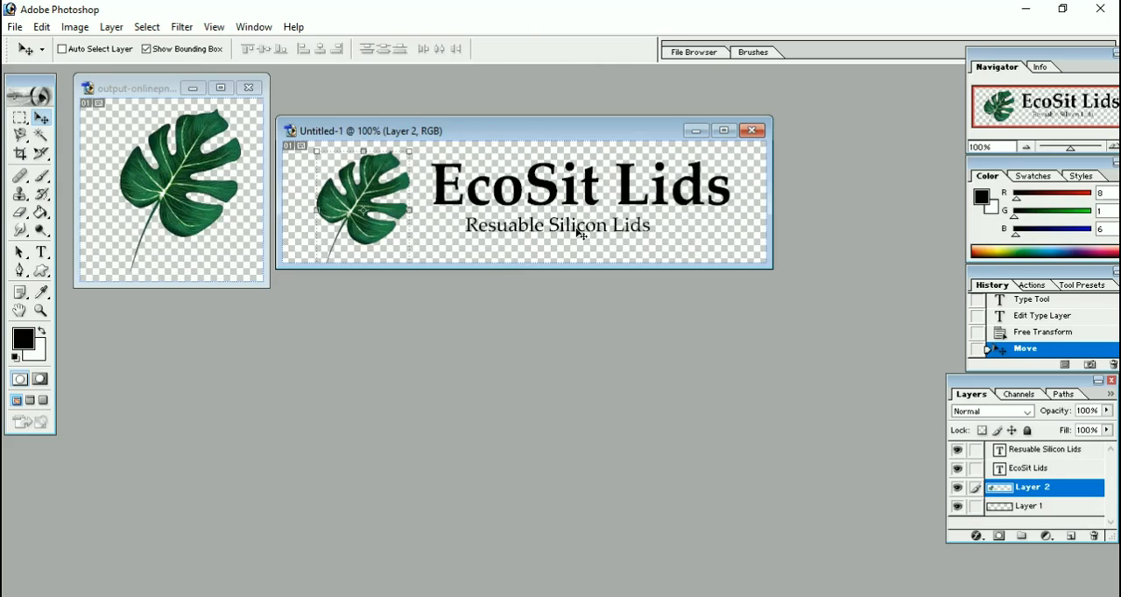
# Widen the leaf with Free Transform to about 138% width and 101% height, shift it left away from the text, and apply.
pyautogui.hotkey('ctrl', 't')
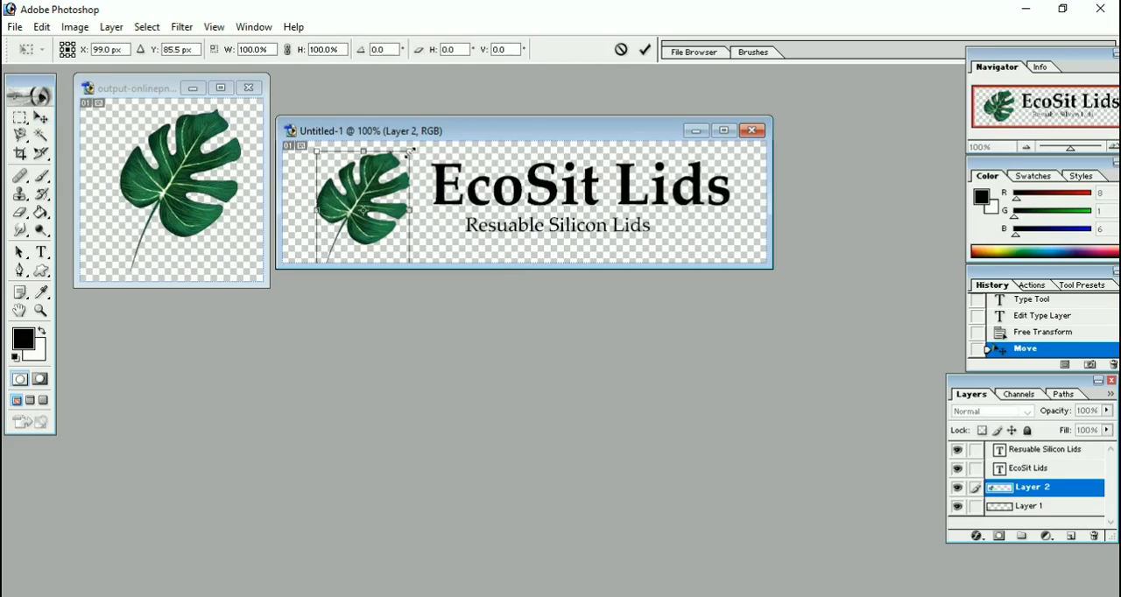
pyautogui.moveTo(409, 151); pyautogui.dragTo(445, 152)
pyautogui.moveTo(425, 199); pyautogui.dragTo(408, 202)
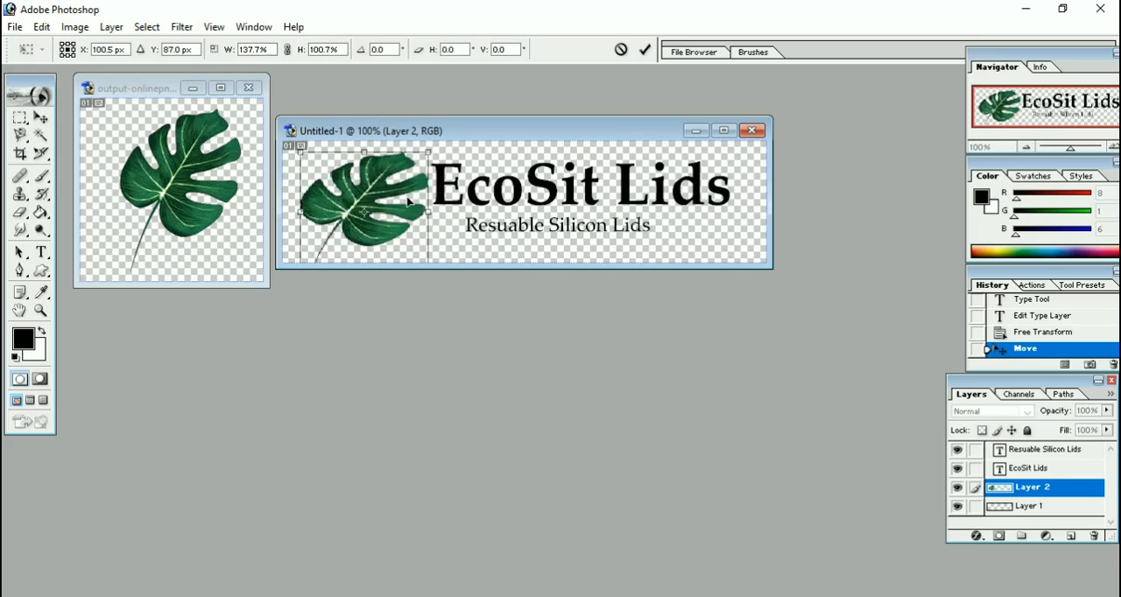
pyautogui.click(49, 122)
pyautogui.press('Return')
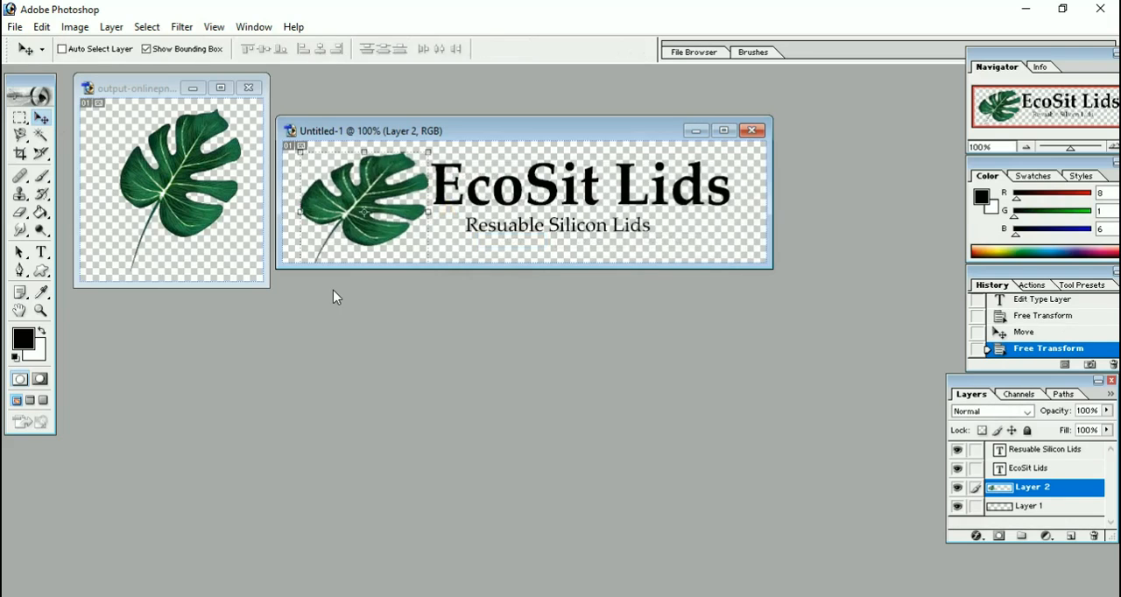
# Scale the leaf to about 83% width and 88% height, apply the transformation, and nudge it slightly up and right toward the text.
pyautogui.hotkey('ctrl', 't')
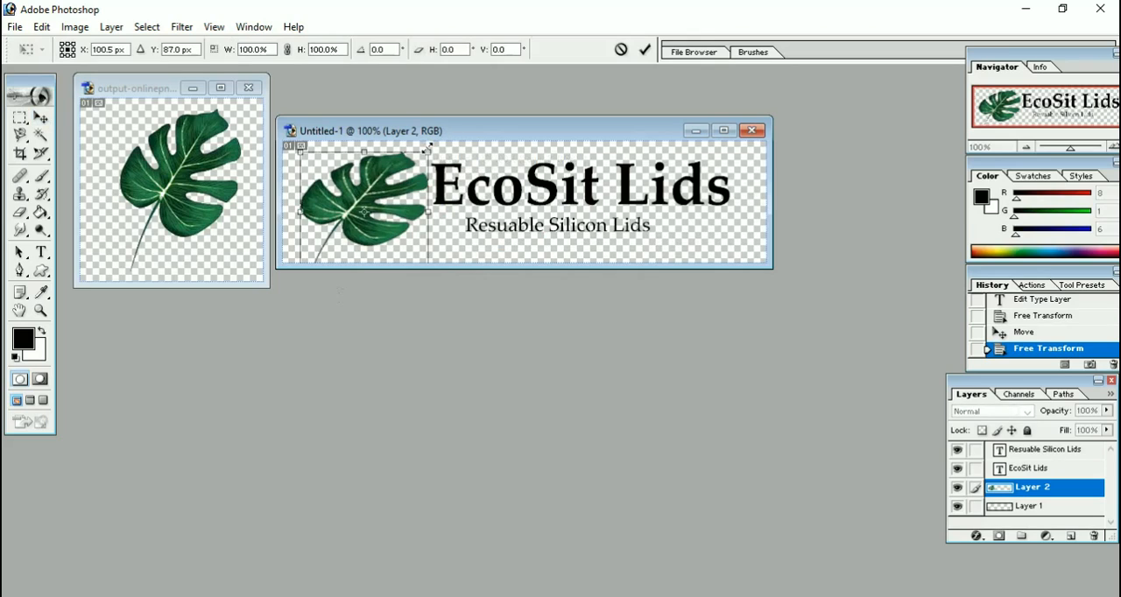
pyautogui.moveTo(429, 151); pyautogui.dragTo(405, 164)
pyautogui.moveTo(388, 212); pyautogui.dragTo(399, 201)
pyautogui.click(40, 117)
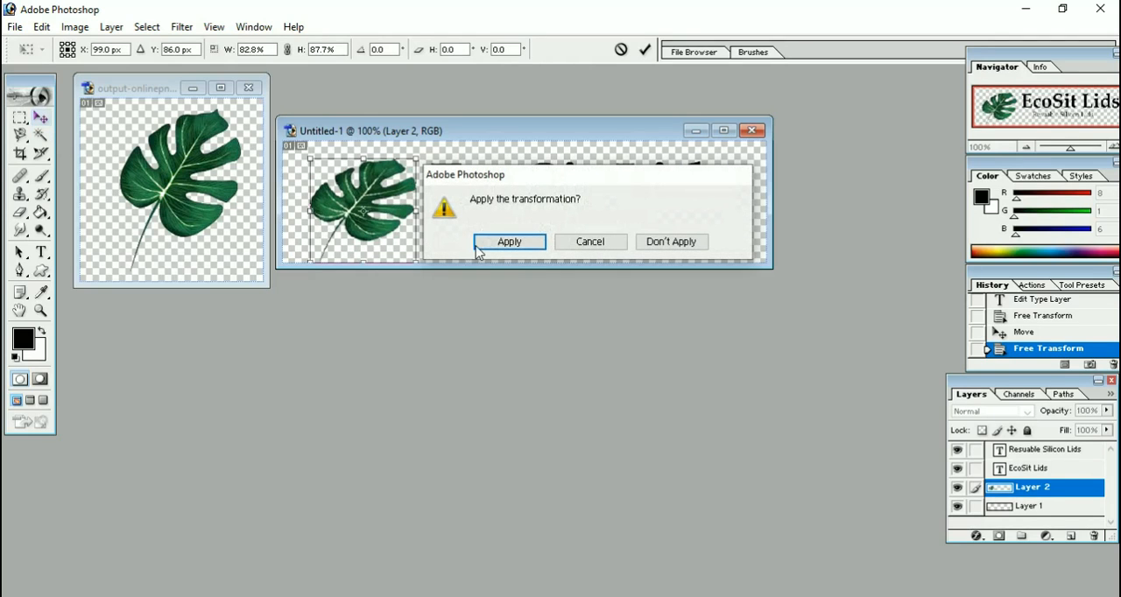
pyautogui.click(508, 242)
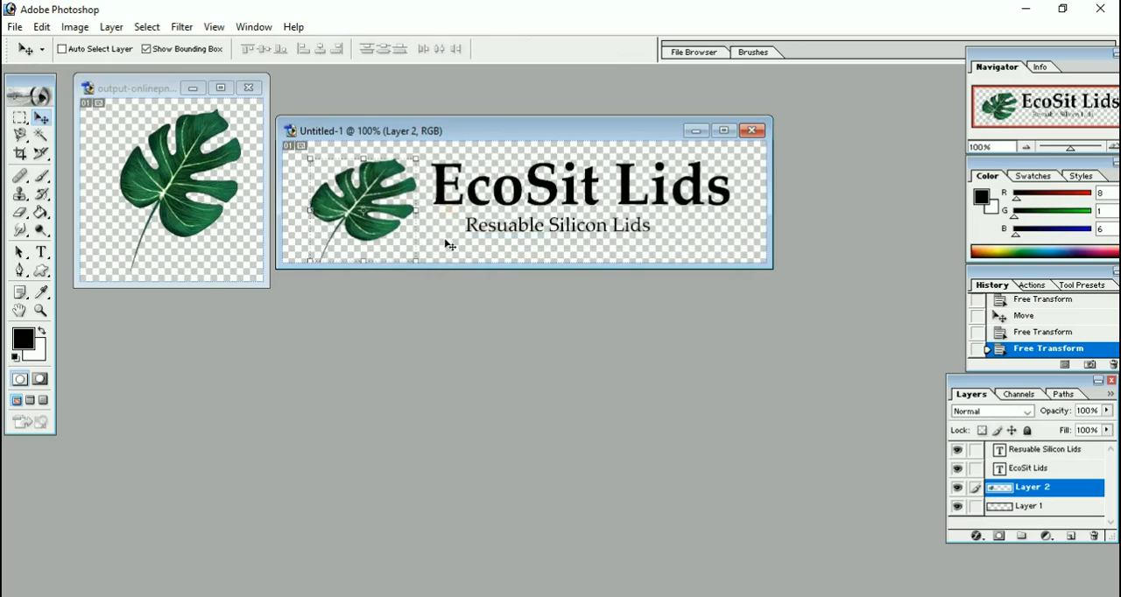
pyautogui.hotkey('ctrl', 'd')
pyautogui.moveTo(445, 237); pyautogui.dragTo(447, 237)
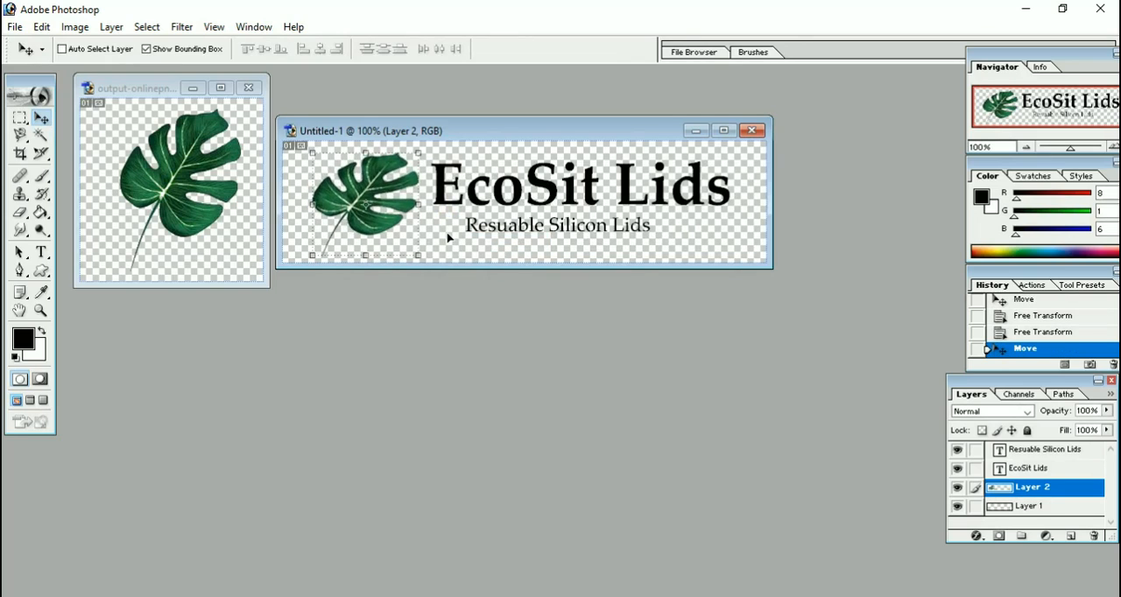
pyautogui.click(16, 27)
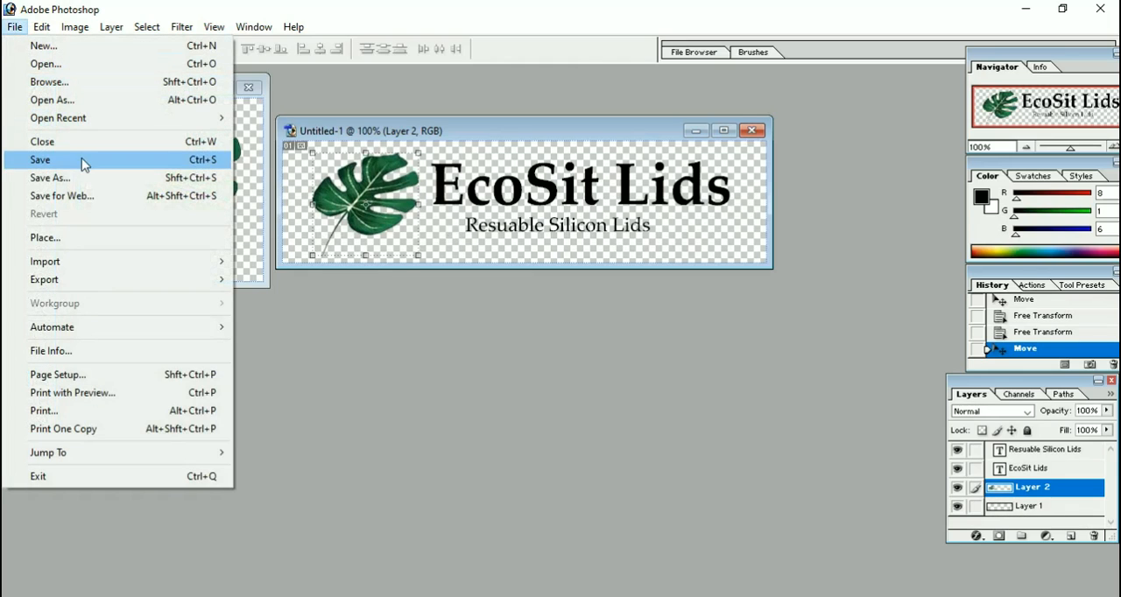
pyautogui.click(506, 187)
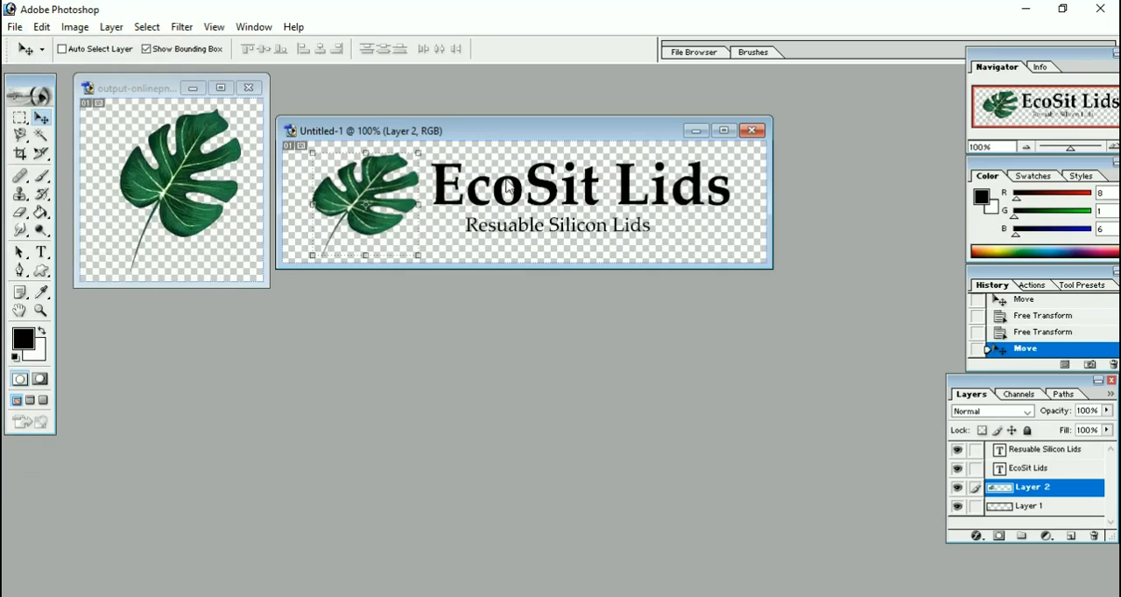
pyautogui.click(1048, 450)
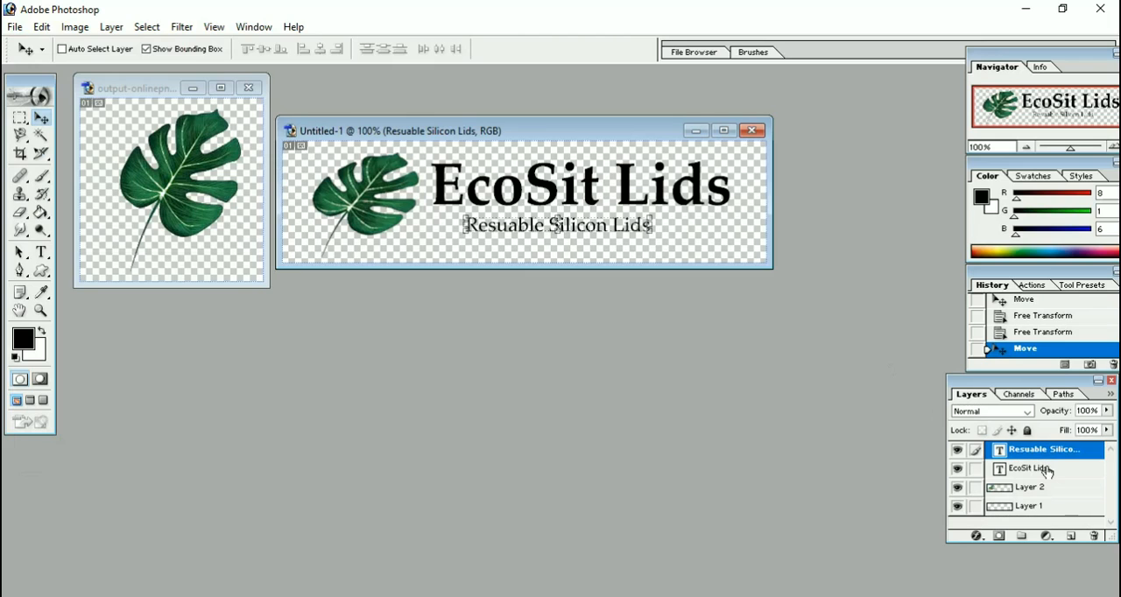
# Select the entire canvas and make the "EcoSit Lids" text layer active.
pyautogui.click(1047, 469)
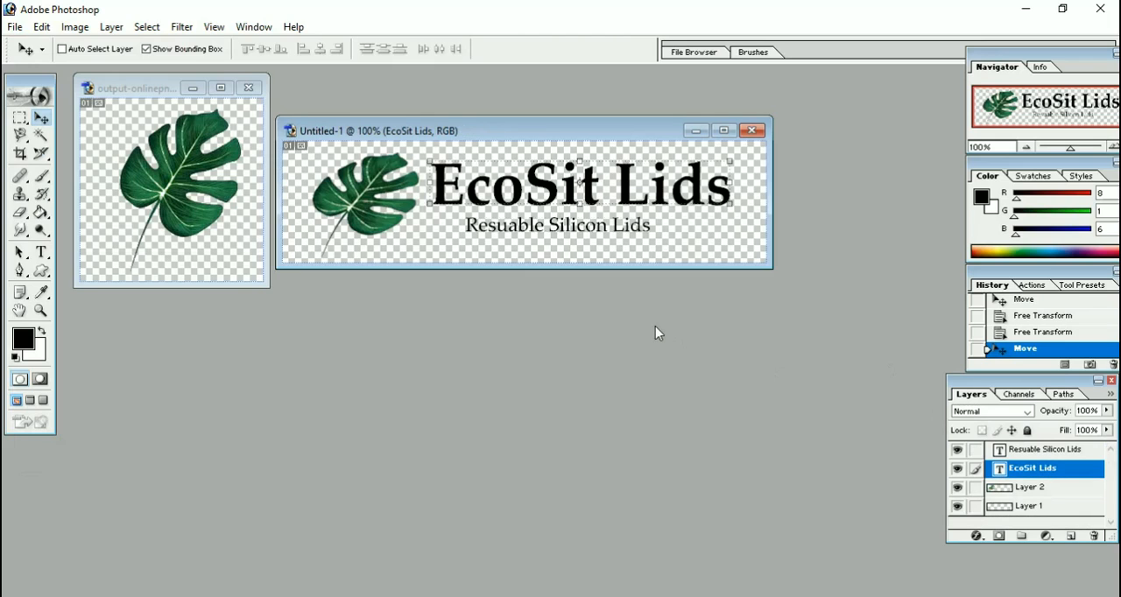
pyautogui.hotkey('ctrl', 'a')
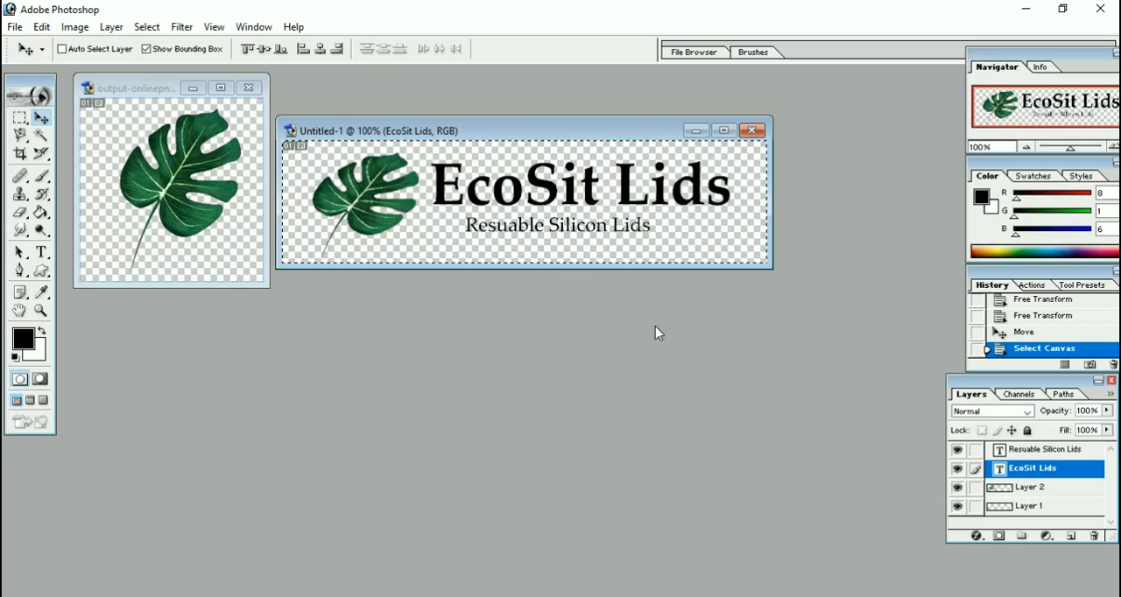
pyautogui.click(1031, 488)
pyautogui.click(1029, 469)
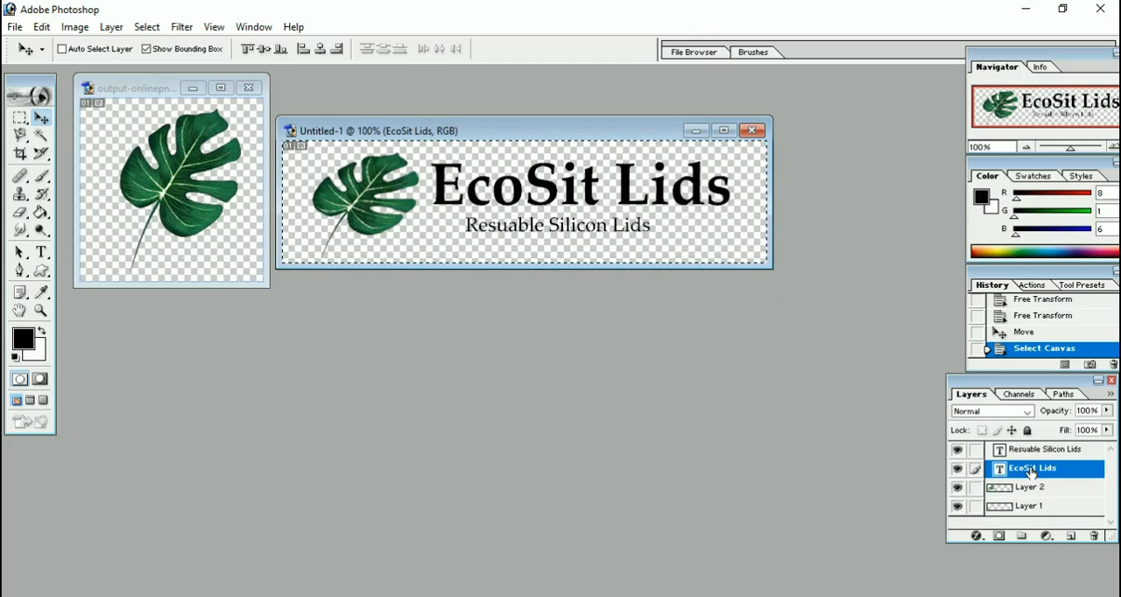
# Change the color of the whole "EcoSit Lids" text from the black foreground to white.
pyautogui.click(42, 252)
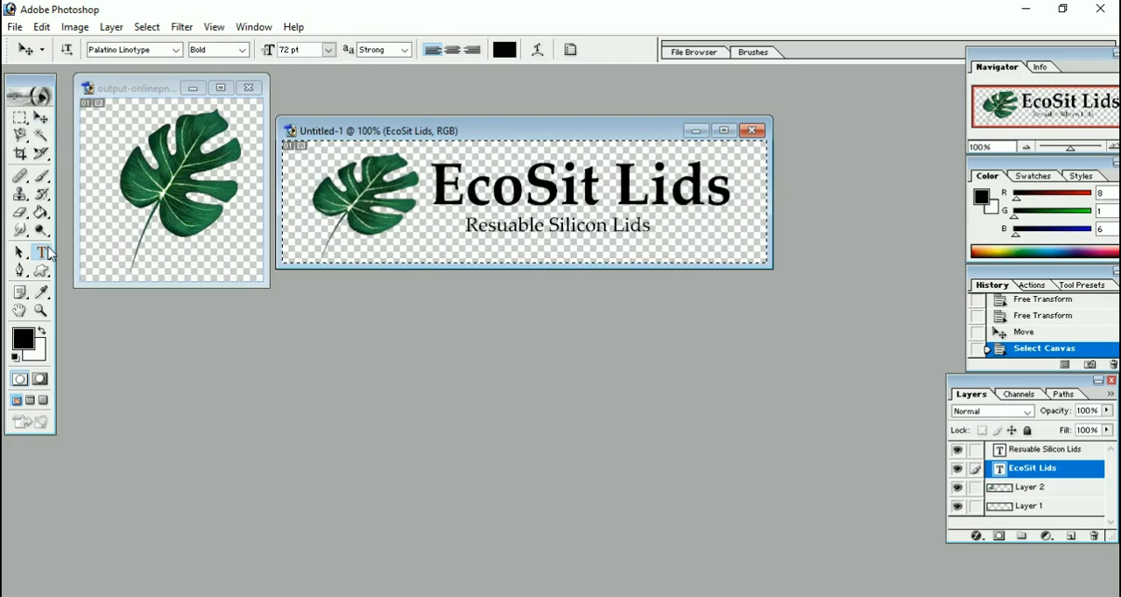
pyautogui.click(464, 201)
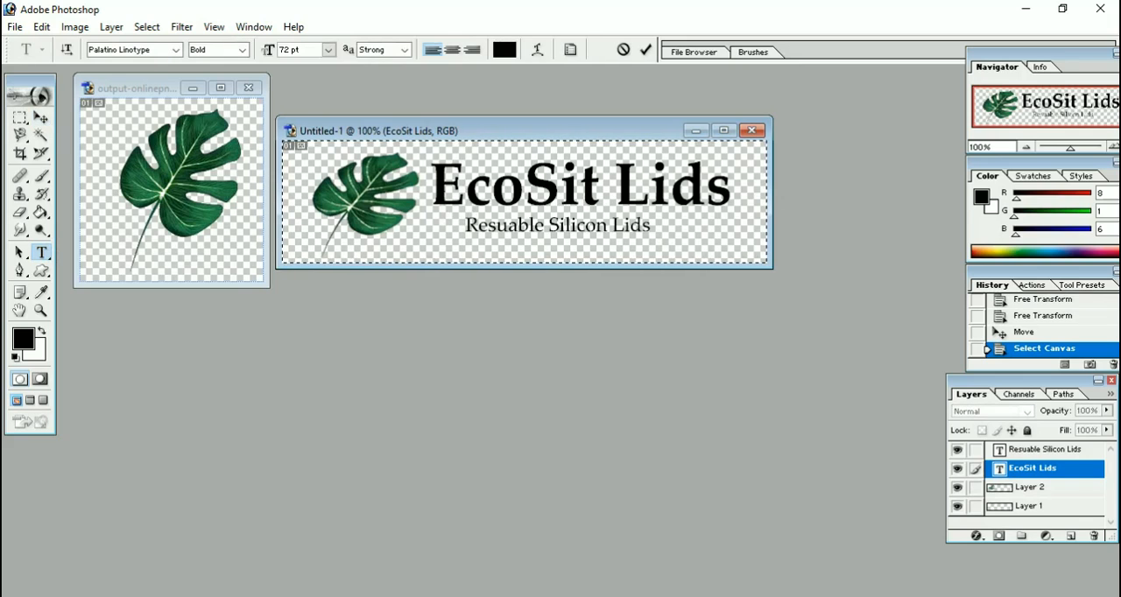
pyautogui.moveTo(429, 202); pyautogui.dragTo(730, 201)
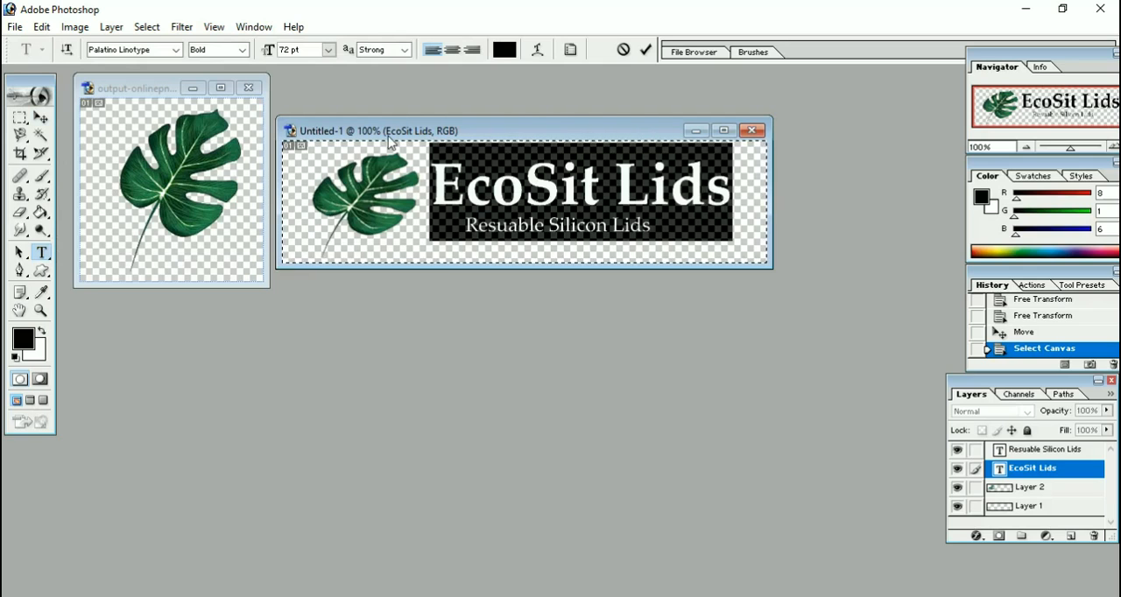
pyautogui.click(43, 331)
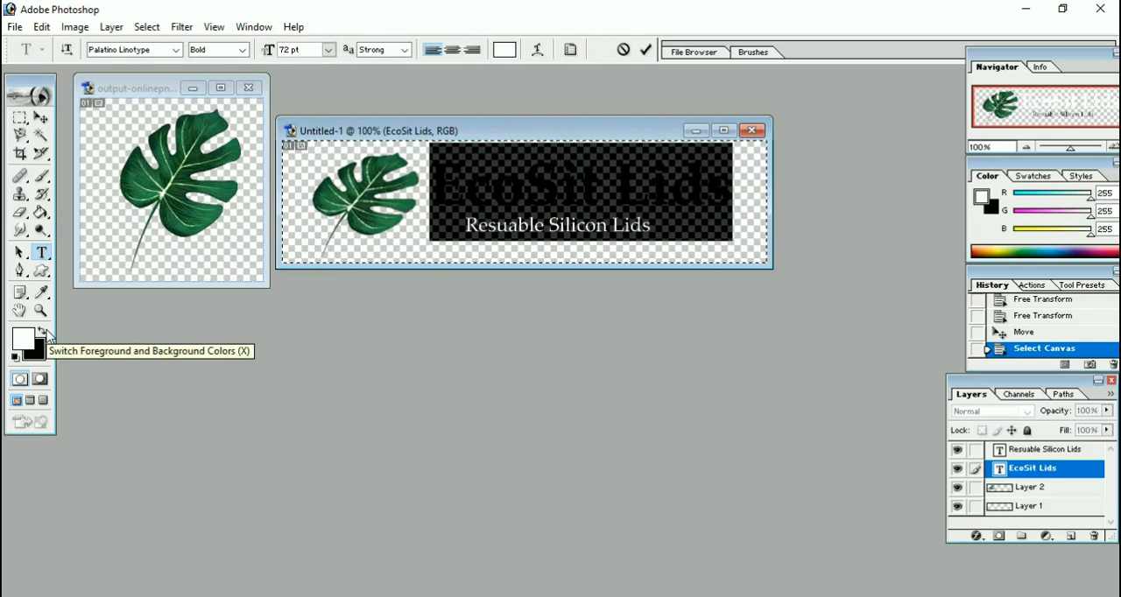
pyautogui.click(639, 242)
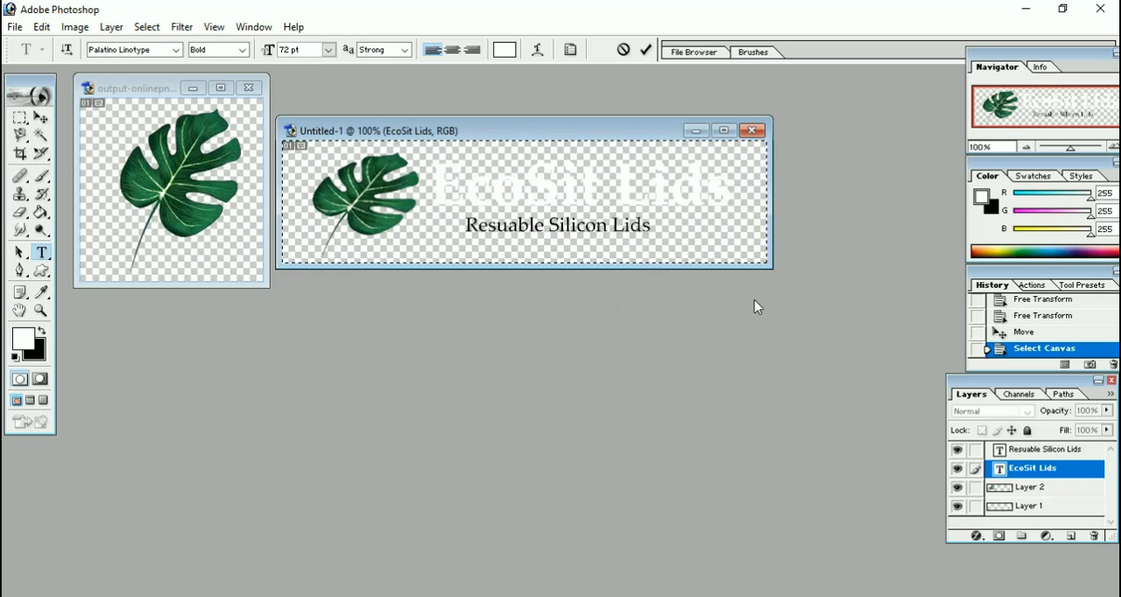
# Recolor the whole "Resuable Silicon Lids" tagline white.
pyautogui.click(1050, 454)
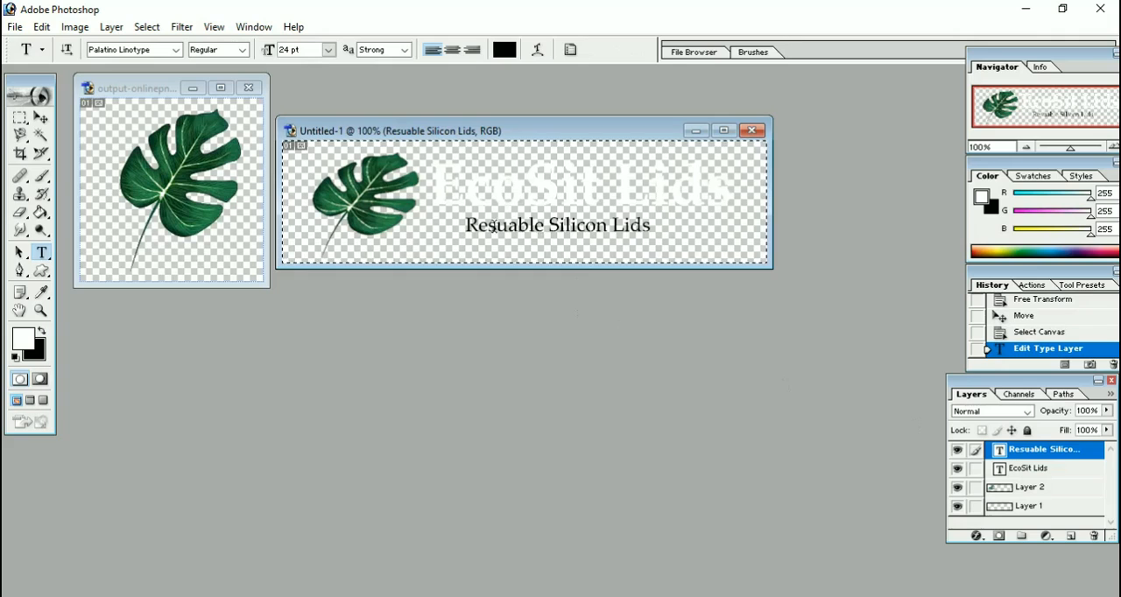
pyautogui.moveTo(466, 226); pyautogui.dragTo(654, 231)
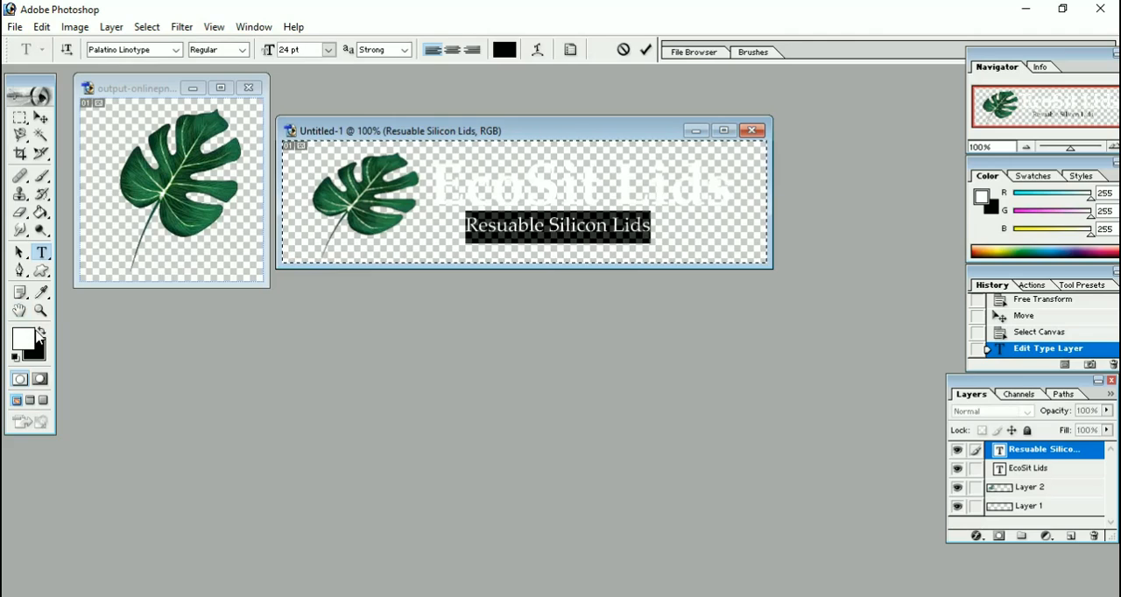
pyautogui.click(42, 334)
pyautogui.click(41, 334)
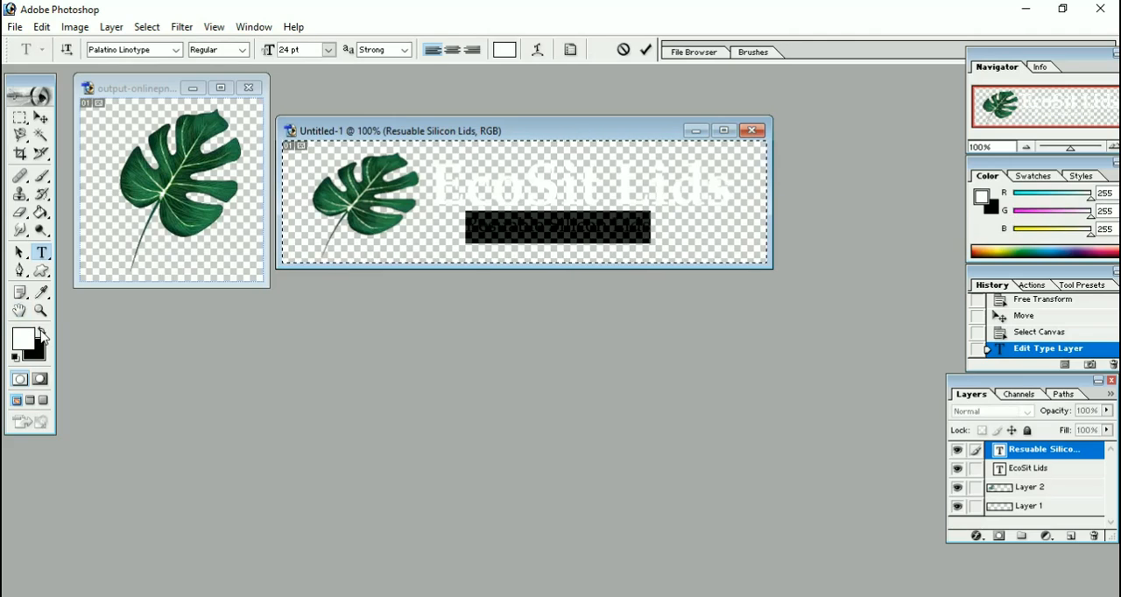
pyautogui.click(630, 224)
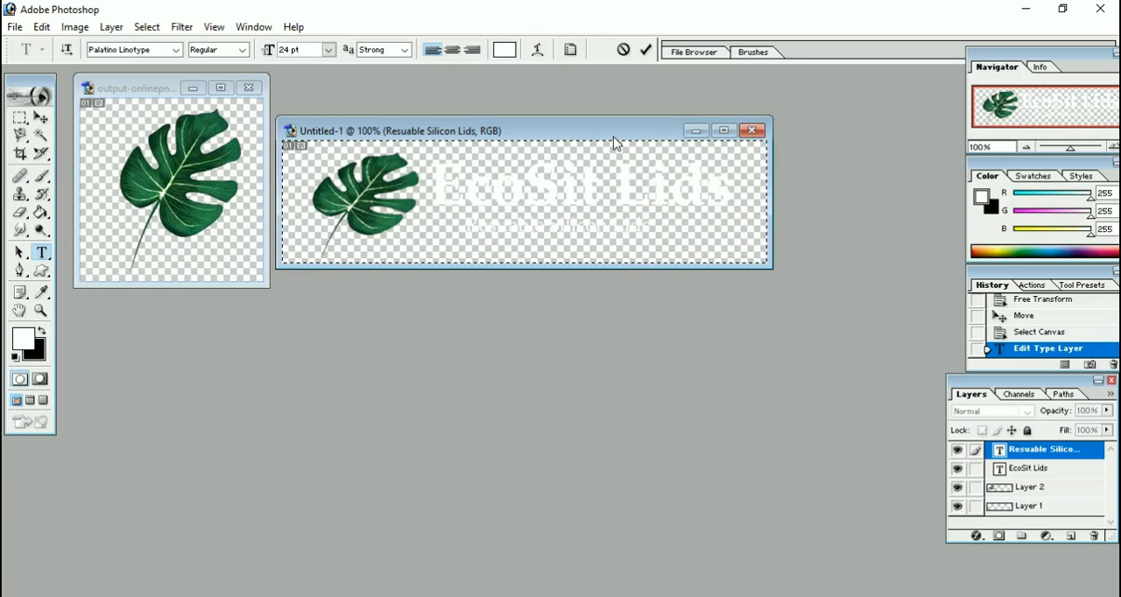
# Start saving a copy of the banner under the file name "ecosit logo".
pyautogui.click(15, 27)
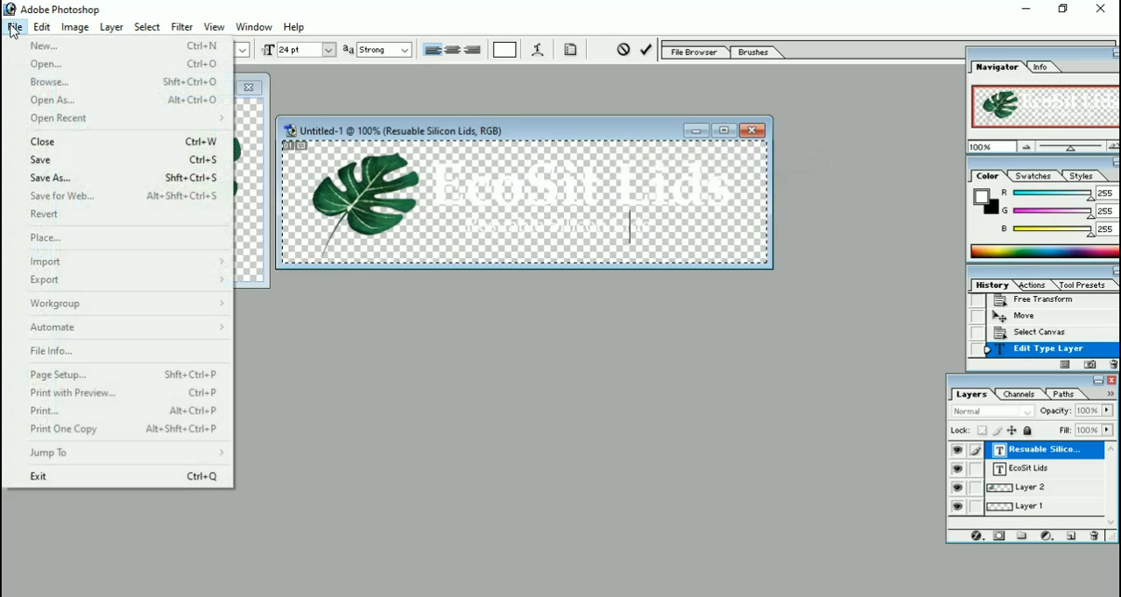
pyautogui.click(78, 177)
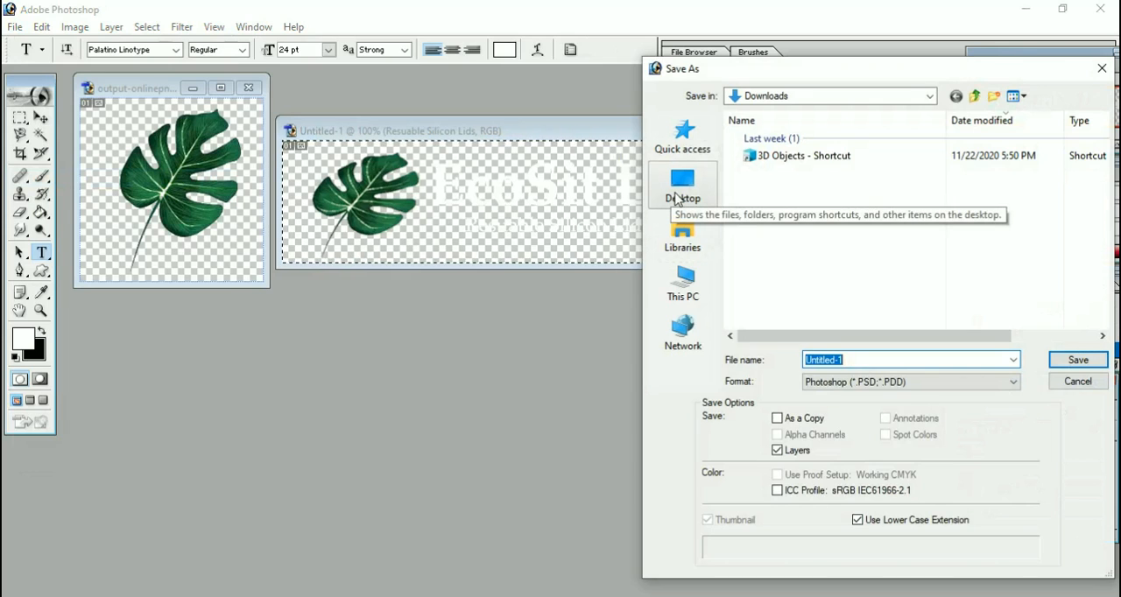
pyautogui.click(699, 282)
pyautogui.click(892, 367)
pyautogui.hotkey('ctrl', 'a')
pyautogui.press('BackSpace')
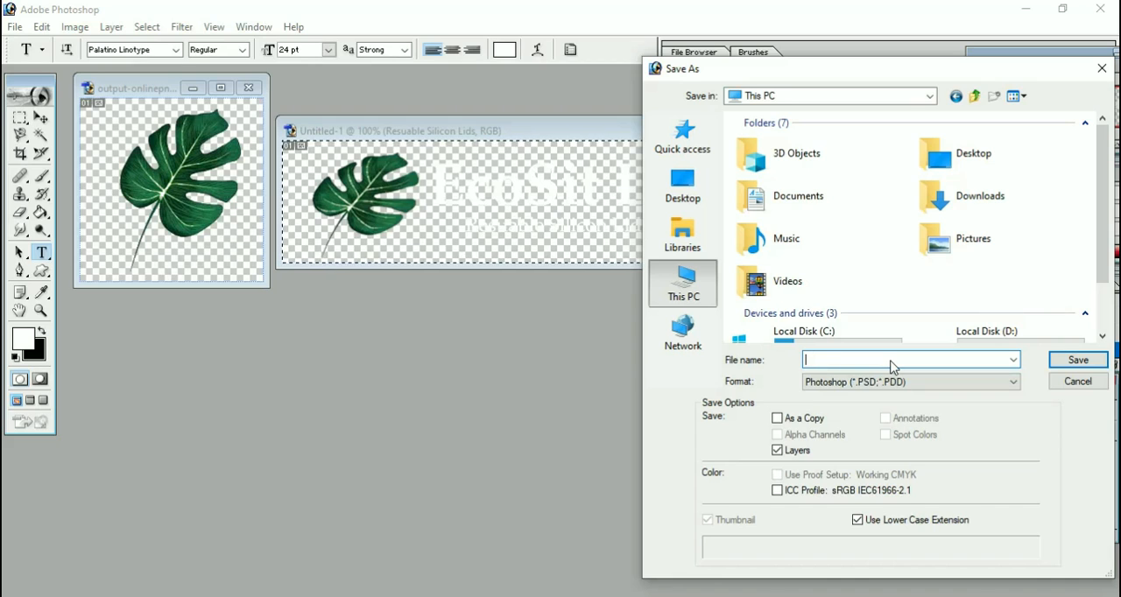
pyautogui.write('ecosit logo')
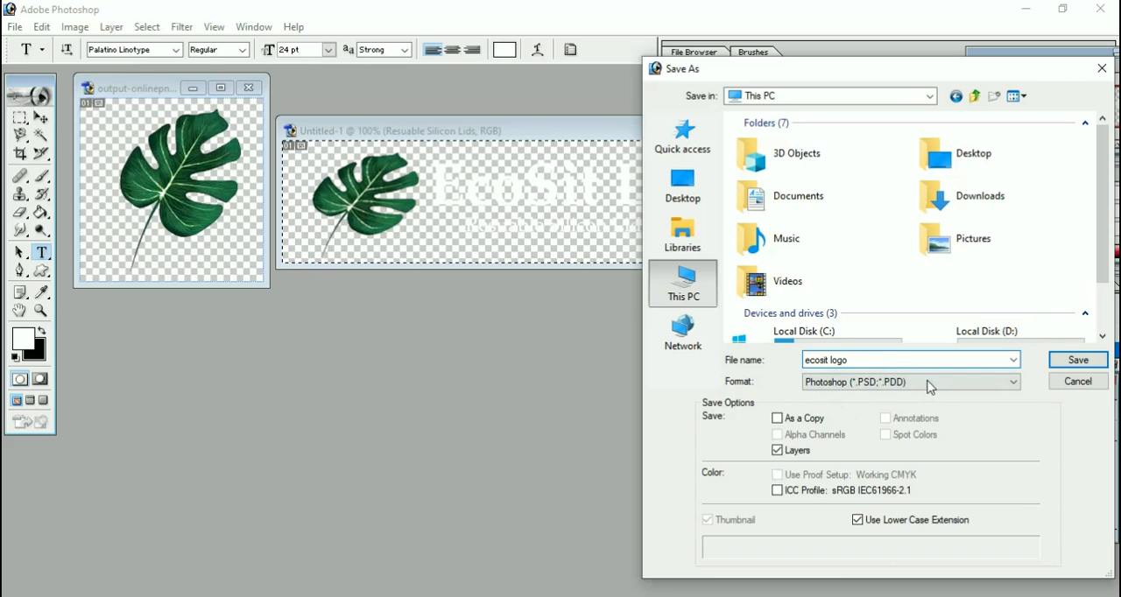
# Save the banner to the Desktop in PNG format, accepting the default export options.
pyautogui.click(930, 386)
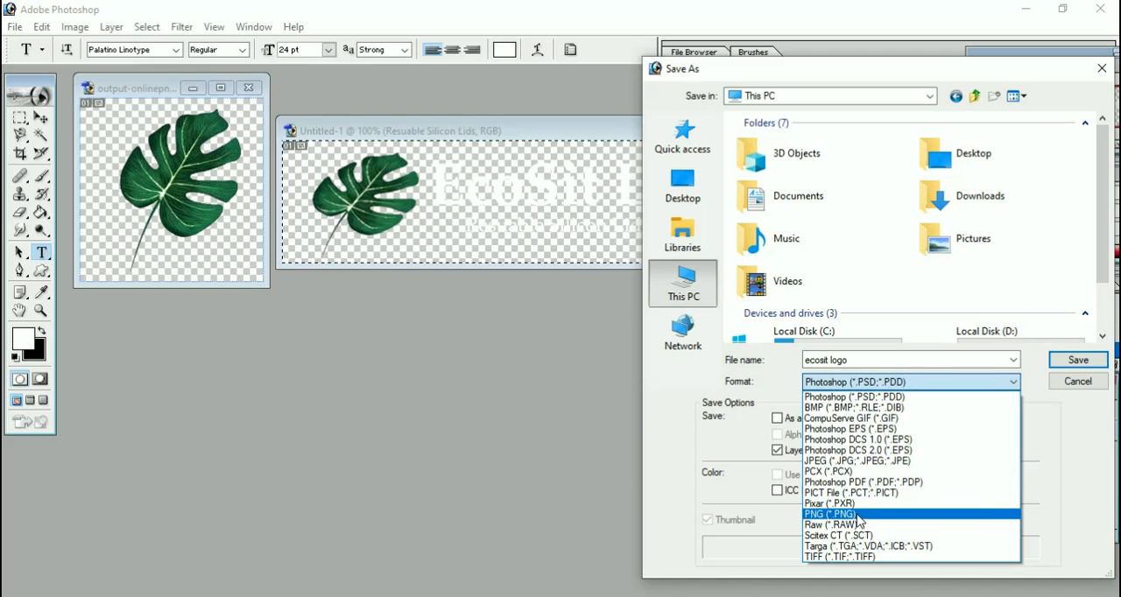
pyautogui.click(870, 515)
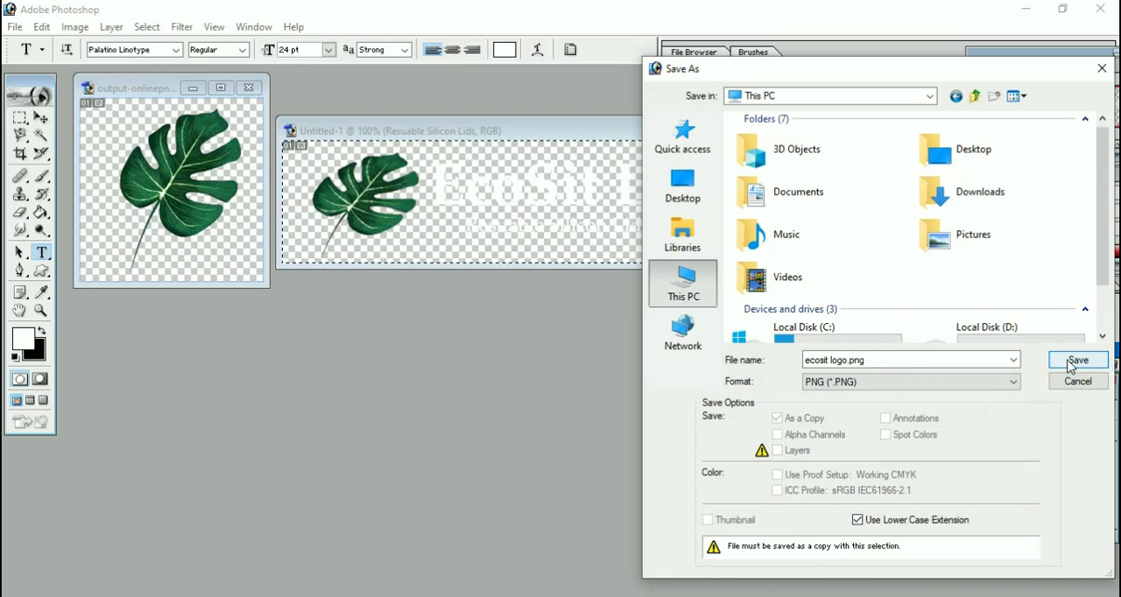
pyautogui.click(683, 186)
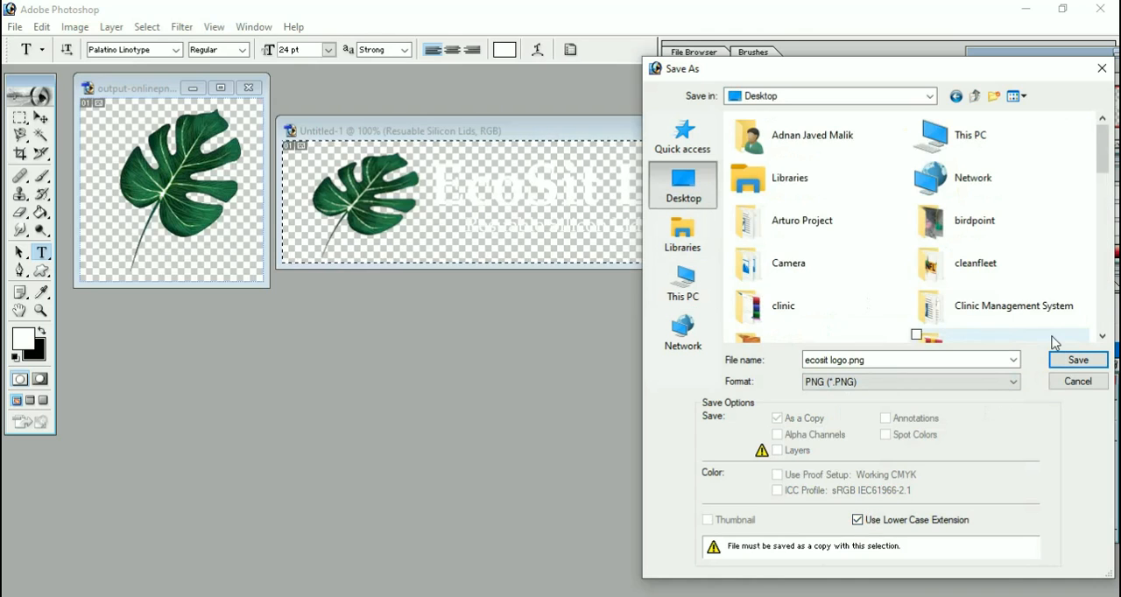
pyautogui.click(1080, 362)
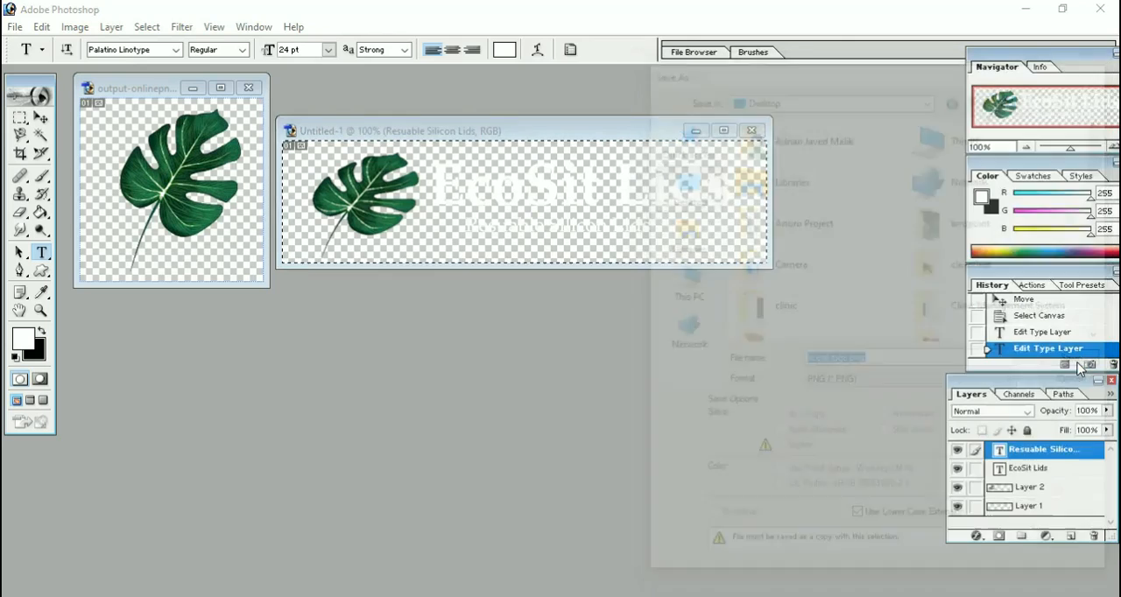
pyautogui.click(609, 294)
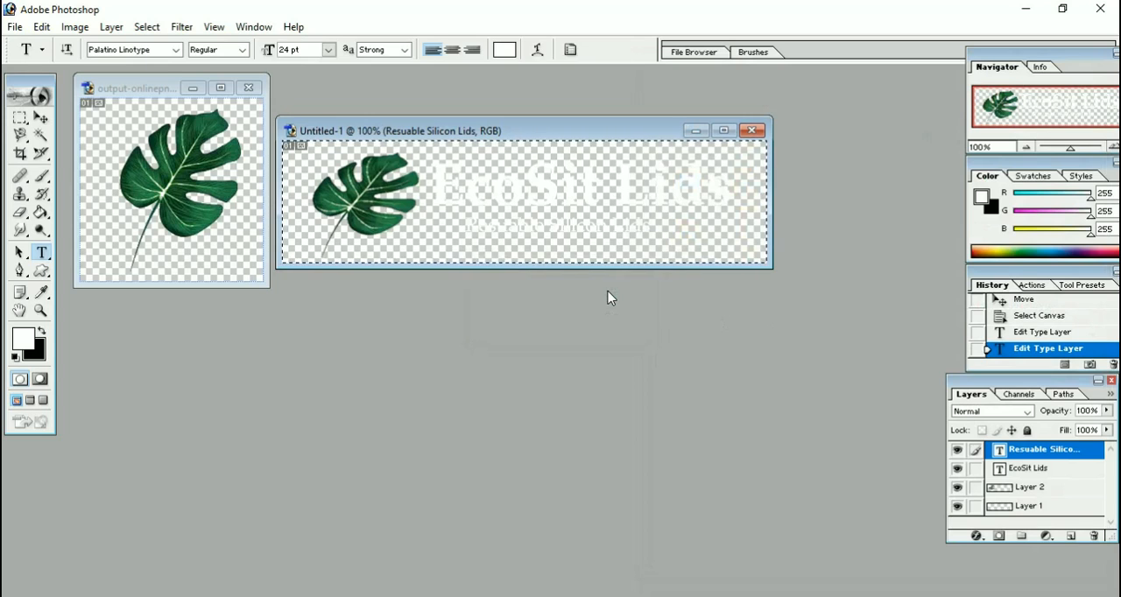
# Open the exported "ecosit logo" image from the desktop to check its appearance, and close the viewer.
pyautogui.click(1014, 7)
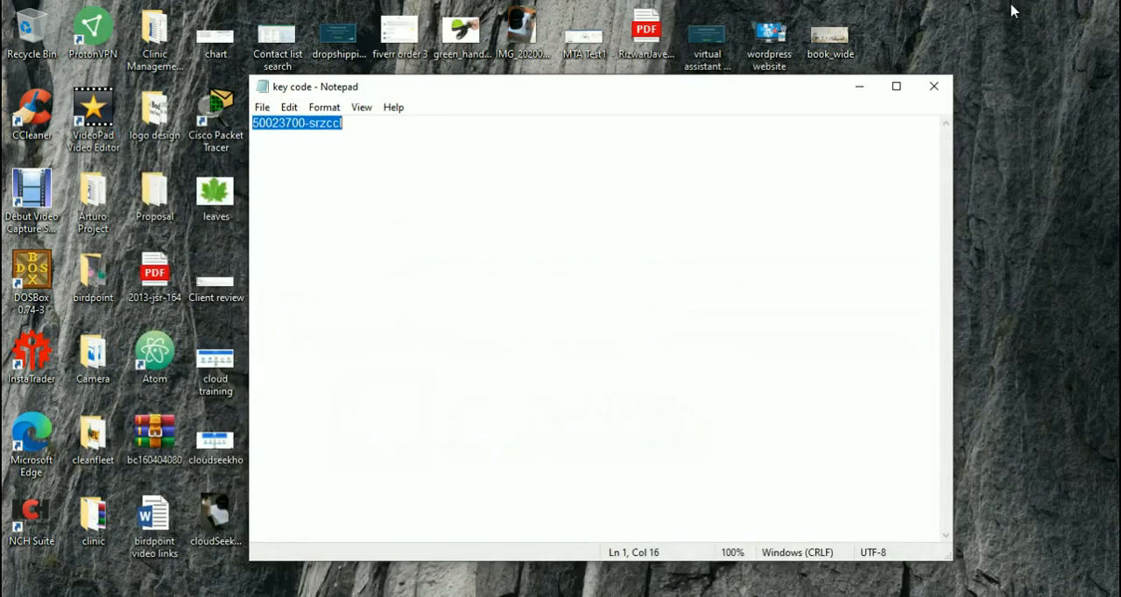
pyautogui.click(869, 85)
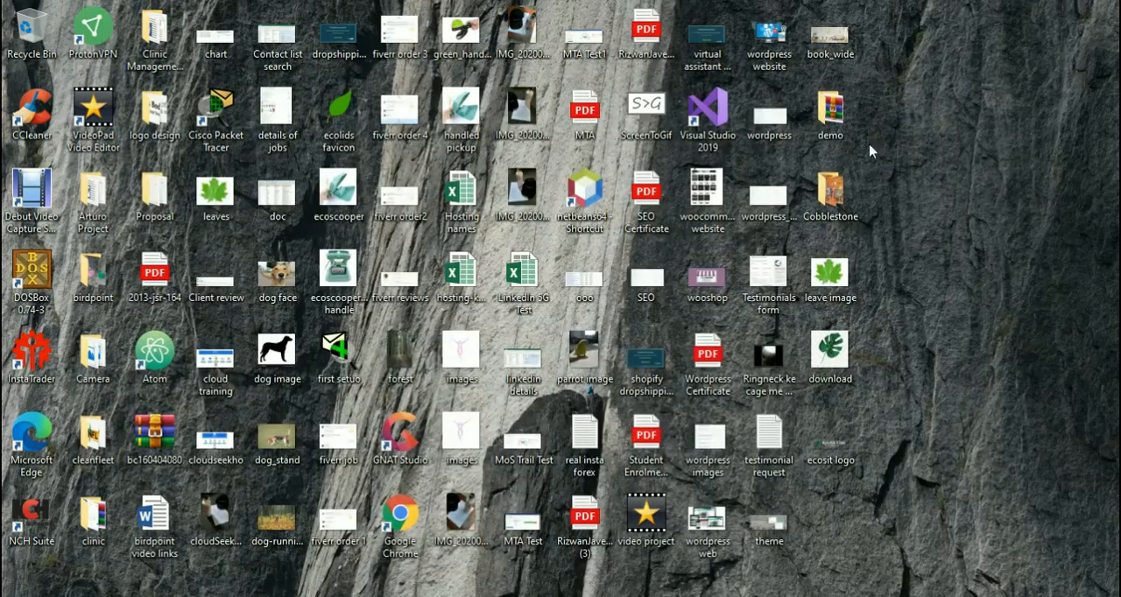
pyautogui.doubleClick(828, 442)
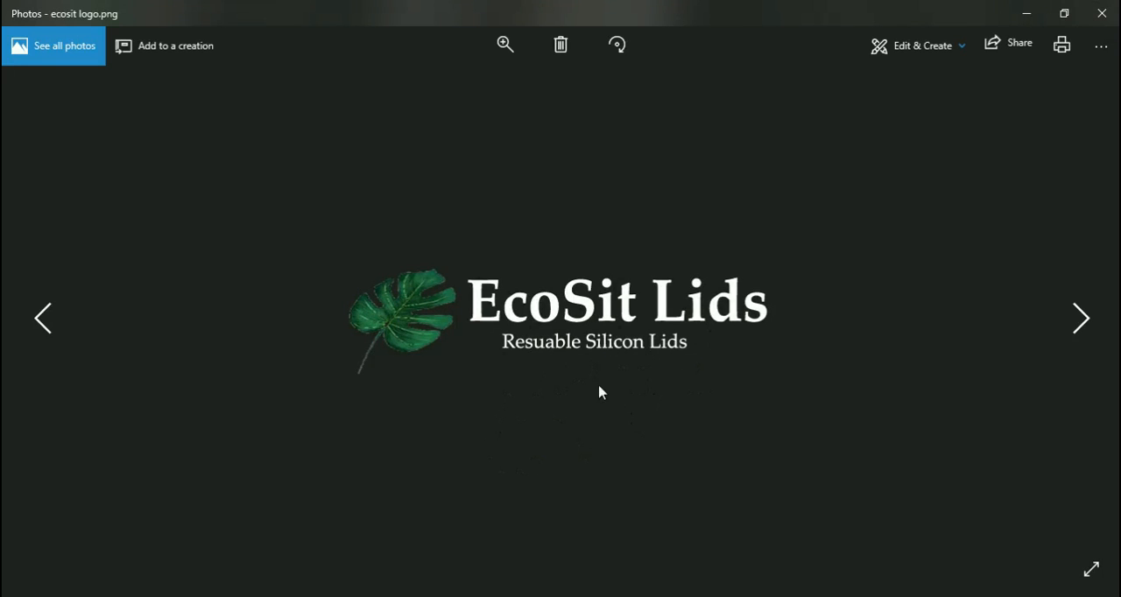
pyautogui.click(1101, 13)
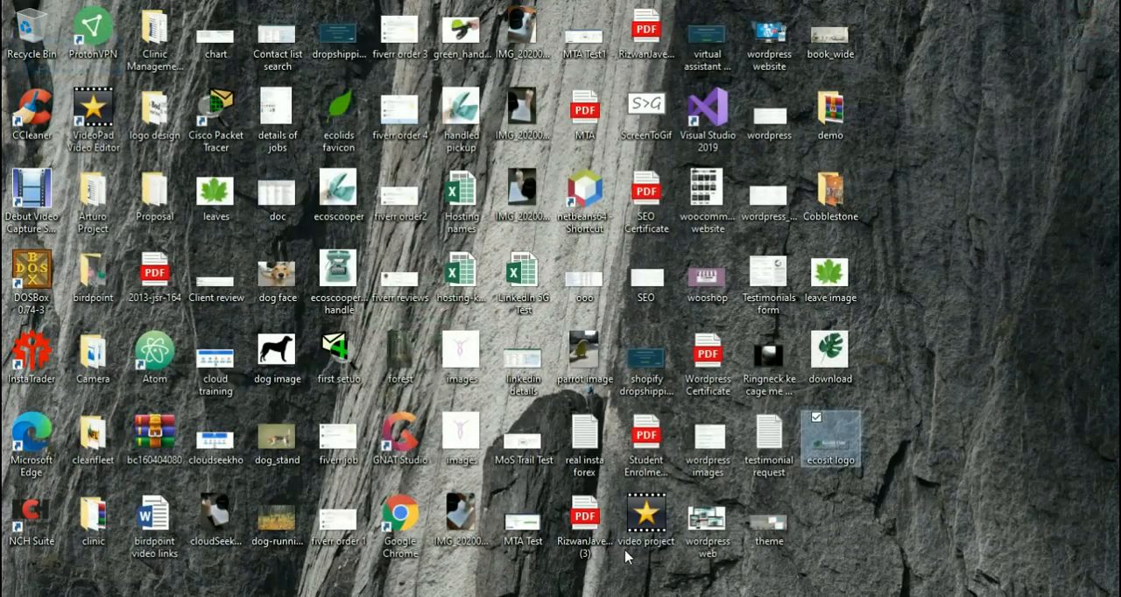
# Switch to the Shopify admin in Chrome, open the Siliconelids theme for customization, and review the home page header in the preview.
pyautogui.hotkey('alt', 'Tab')
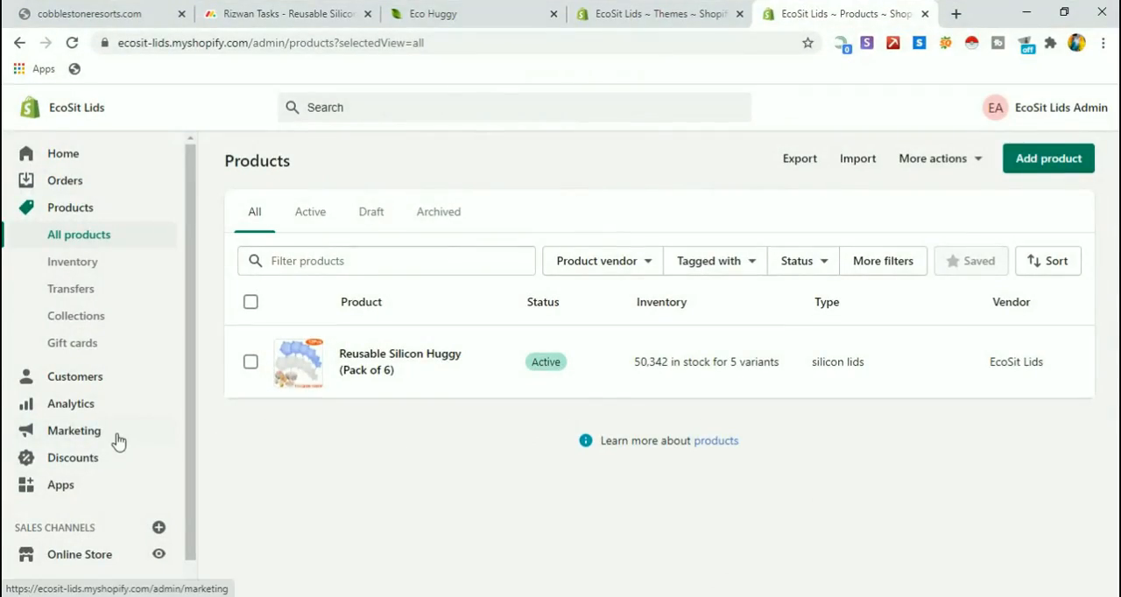
pyautogui.scroll(-1, 115, 441)
pyautogui.click(101, 535)
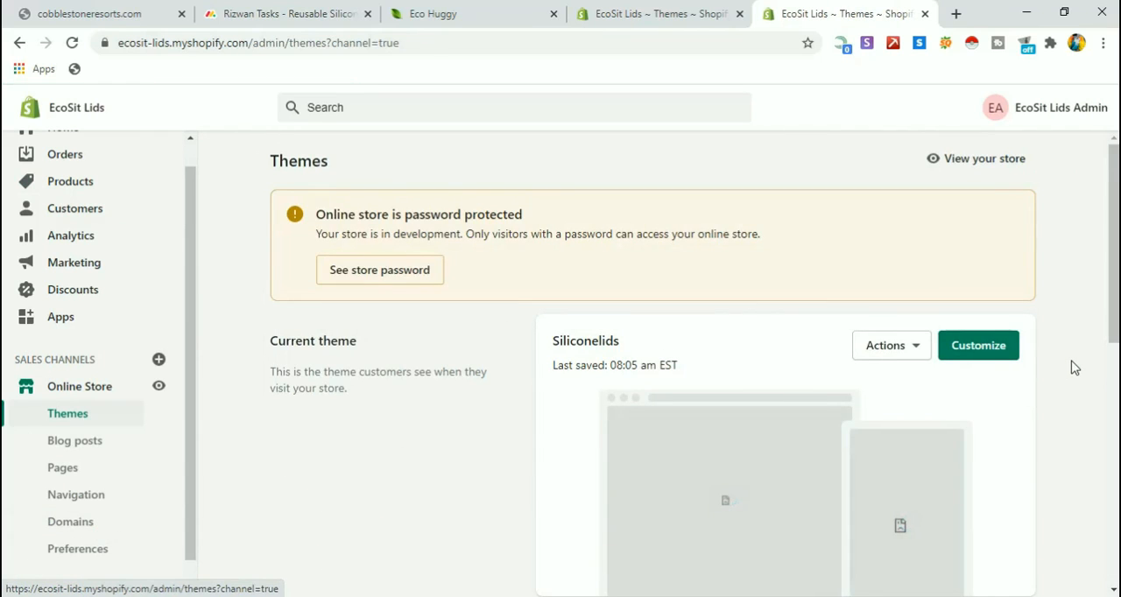
pyautogui.click(993, 357)
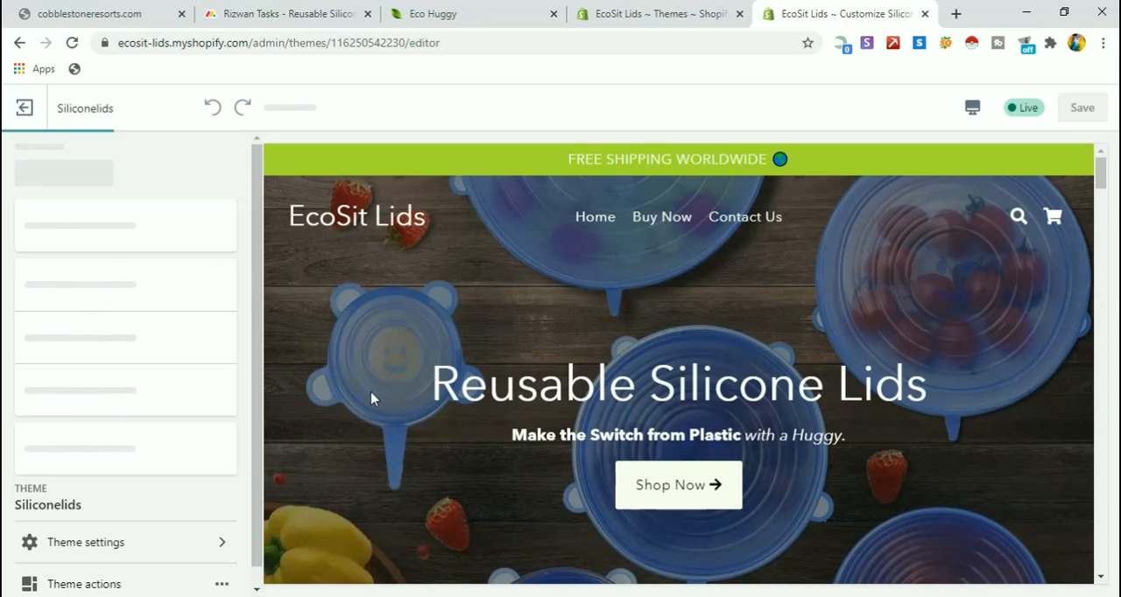
pyautogui.scroll(-2, 375, 399)
pyautogui.scroll(-2, 374, 399)
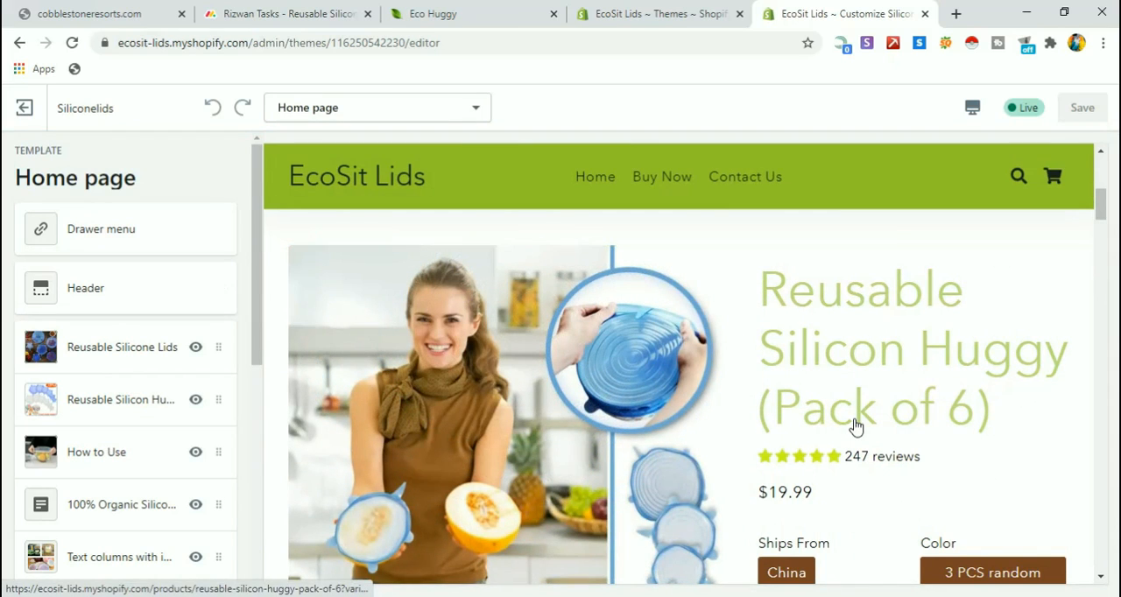
pyautogui.scroll(5, 856, 427)
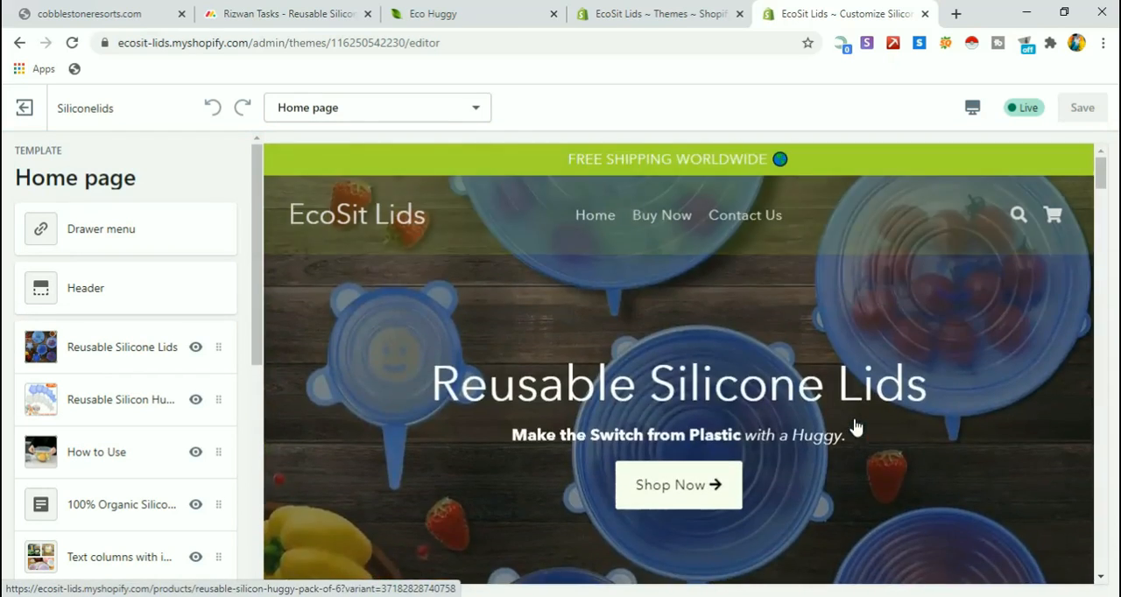
# Open the Header section settings and start uploading an image for the transparent header logo.
pyautogui.click(129, 298)
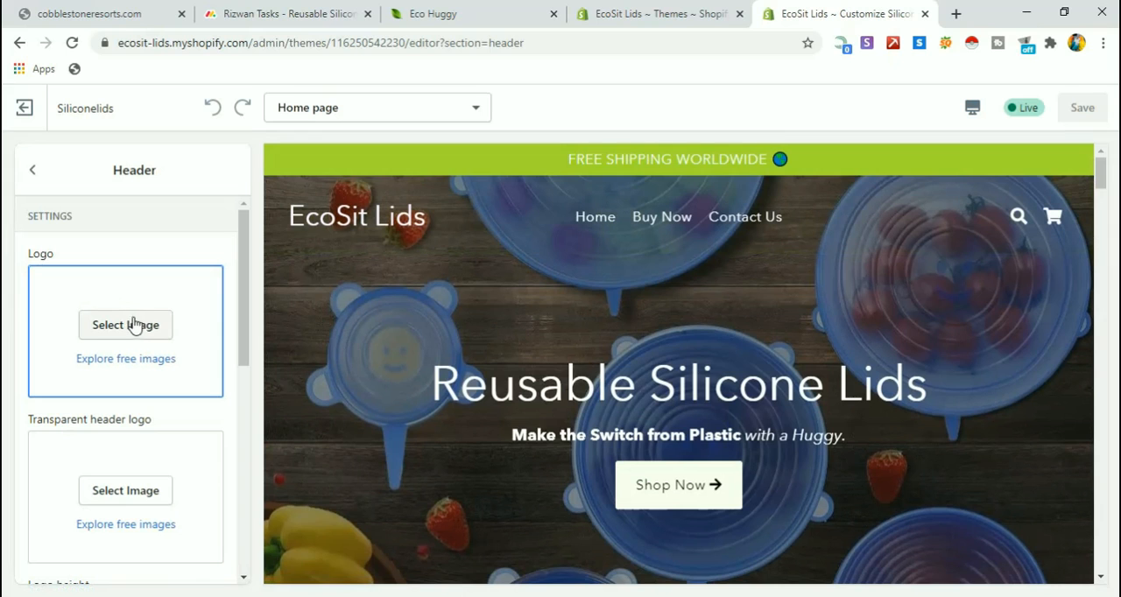
pyautogui.click(143, 492)
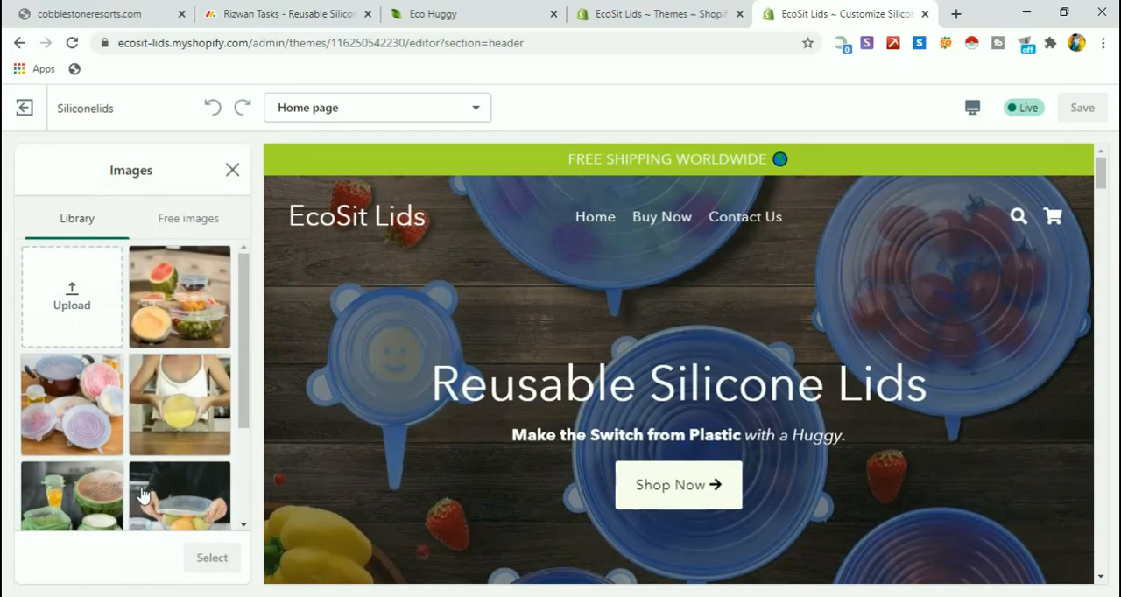
pyautogui.click(91, 322)
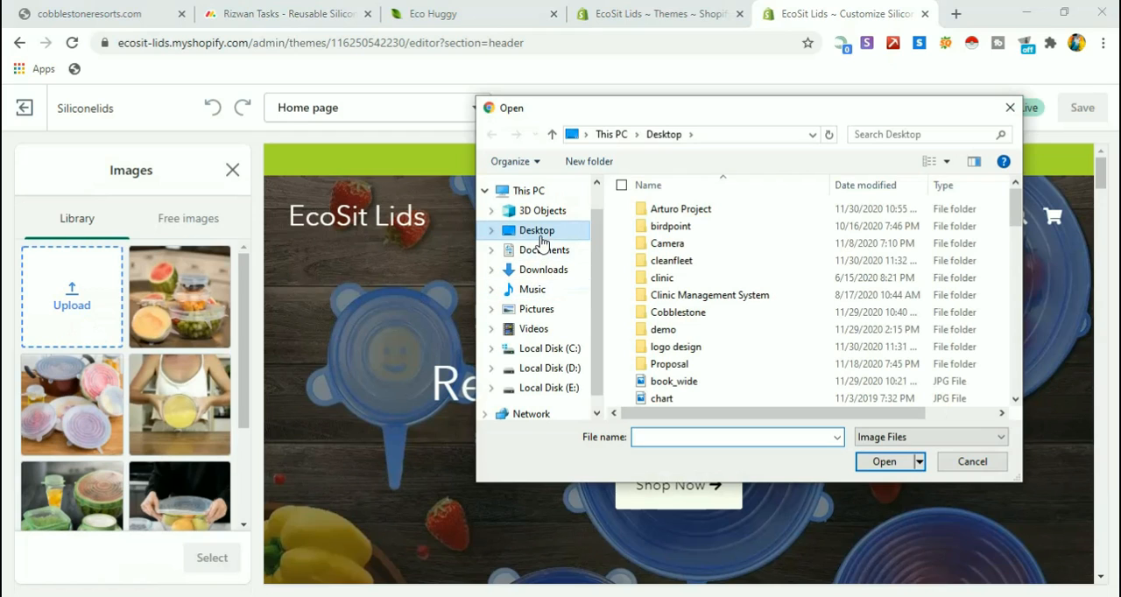
pyautogui.write('eco')
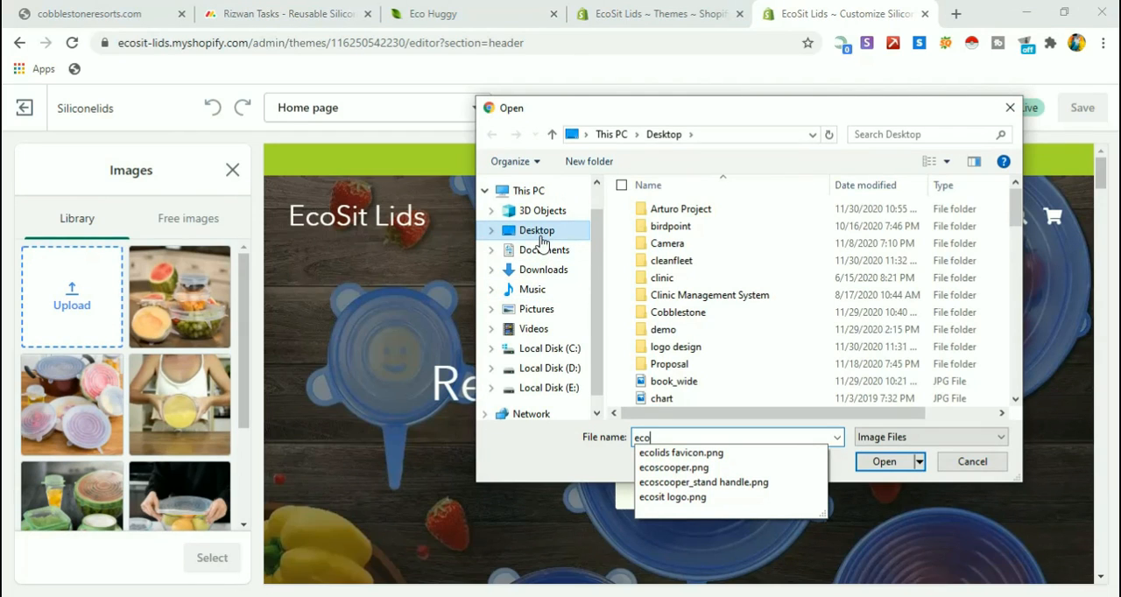
pyautogui.write('s')
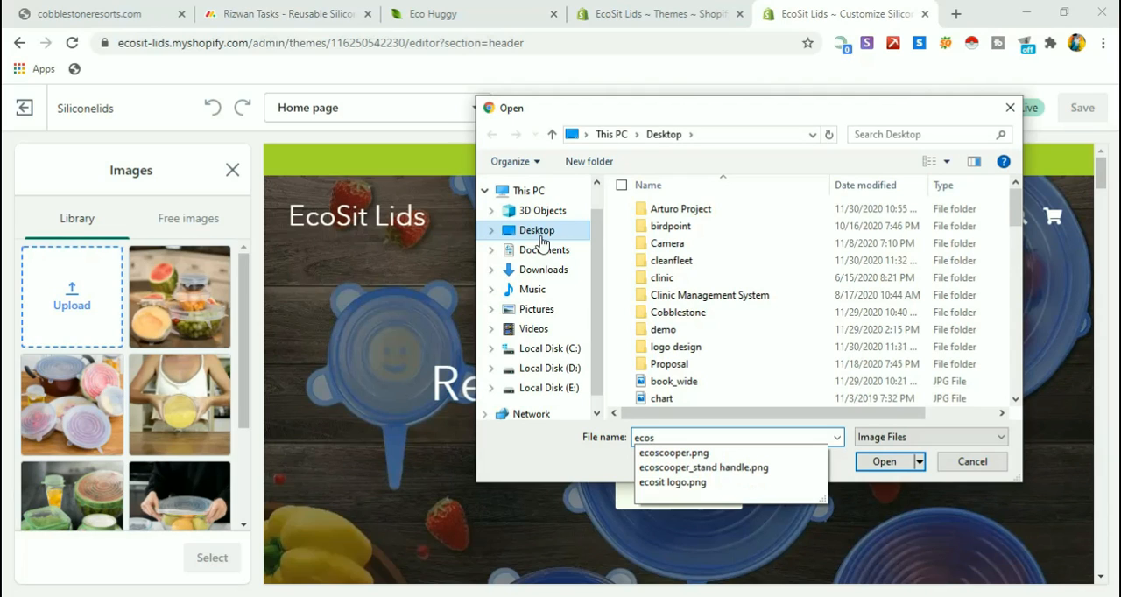
pyautogui.write('it')
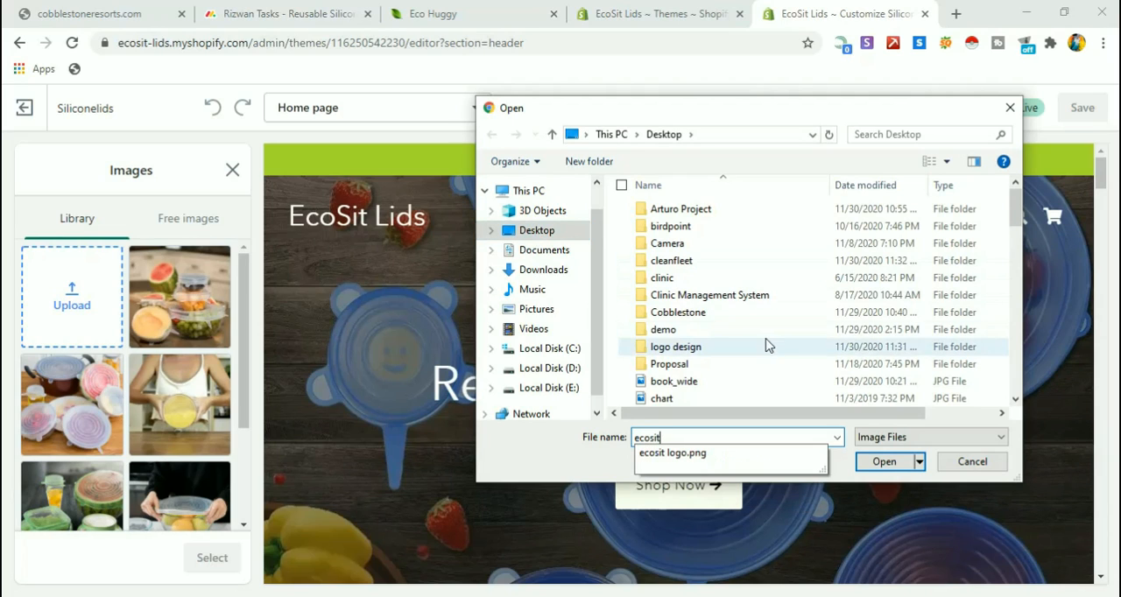
# Upload the "ecosit logo" PNG from the Desktop and apply it as the transparent header logo.
pyautogui.click(677, 336)
pyautogui.press('e')
pyautogui.press('Down')
pyautogui.press('Down')
pyautogui.press('Down')
pyautogui.press('e')
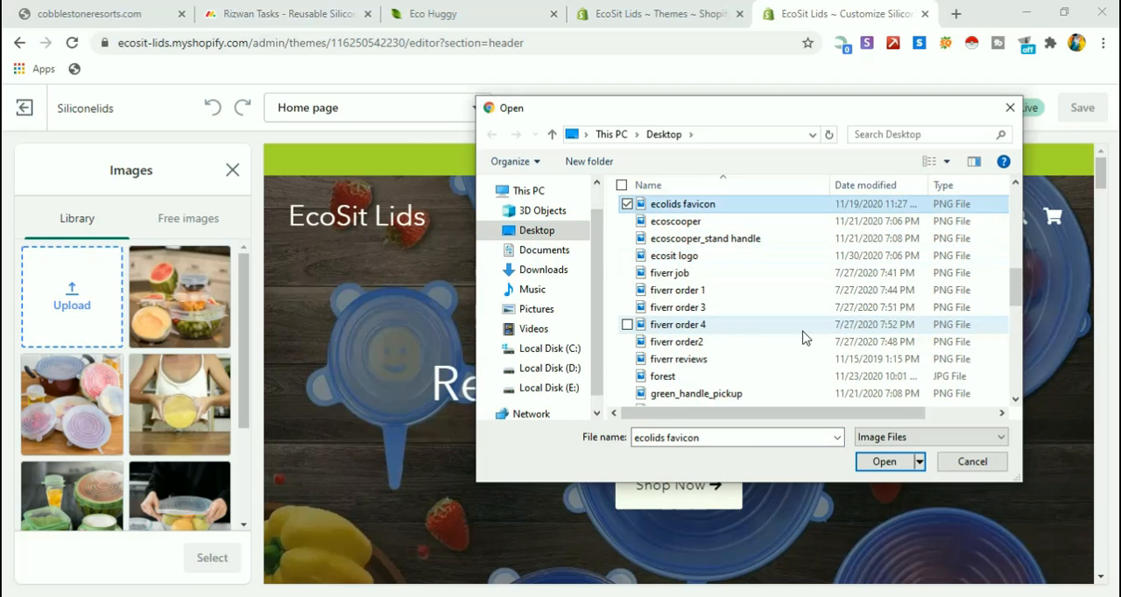
pyautogui.press('Down')
pyautogui.press('Down')
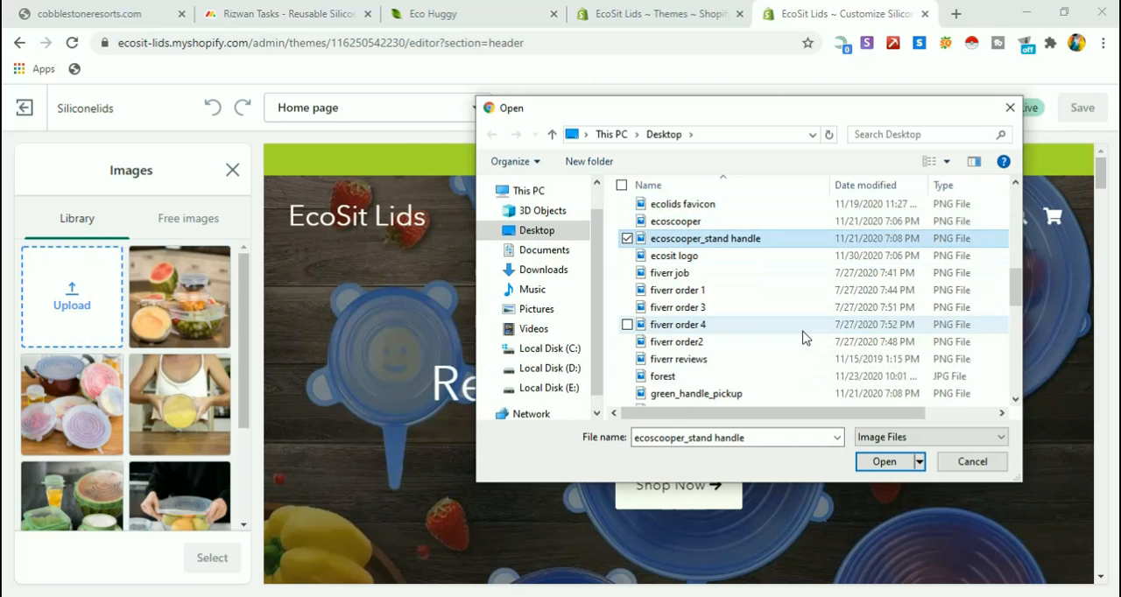
pyautogui.press('Down')
pyautogui.press('Return')
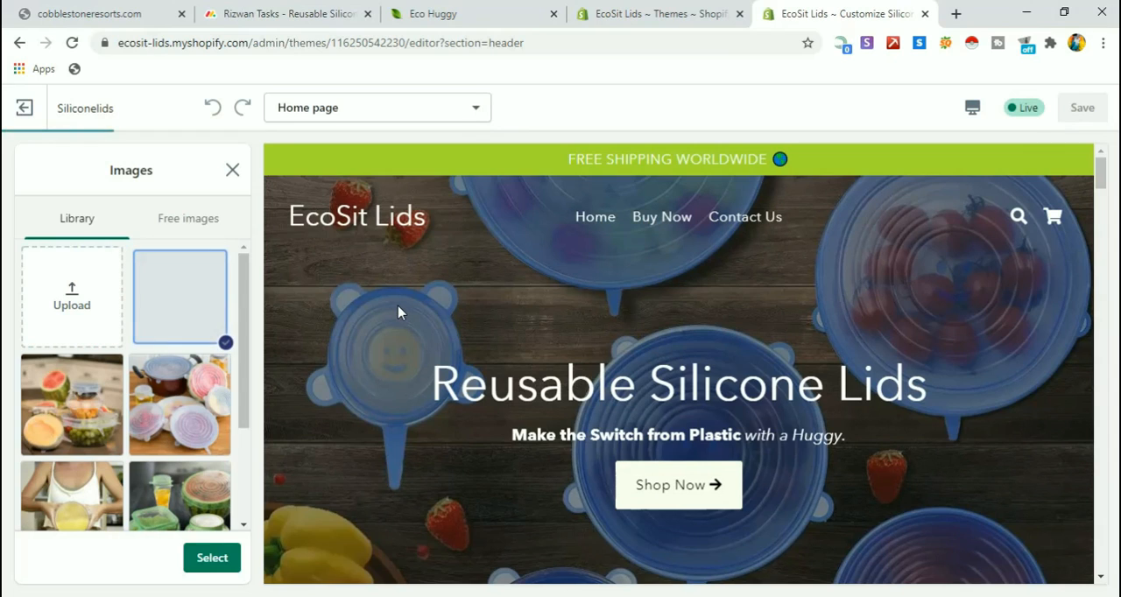
pyautogui.click(212, 559)
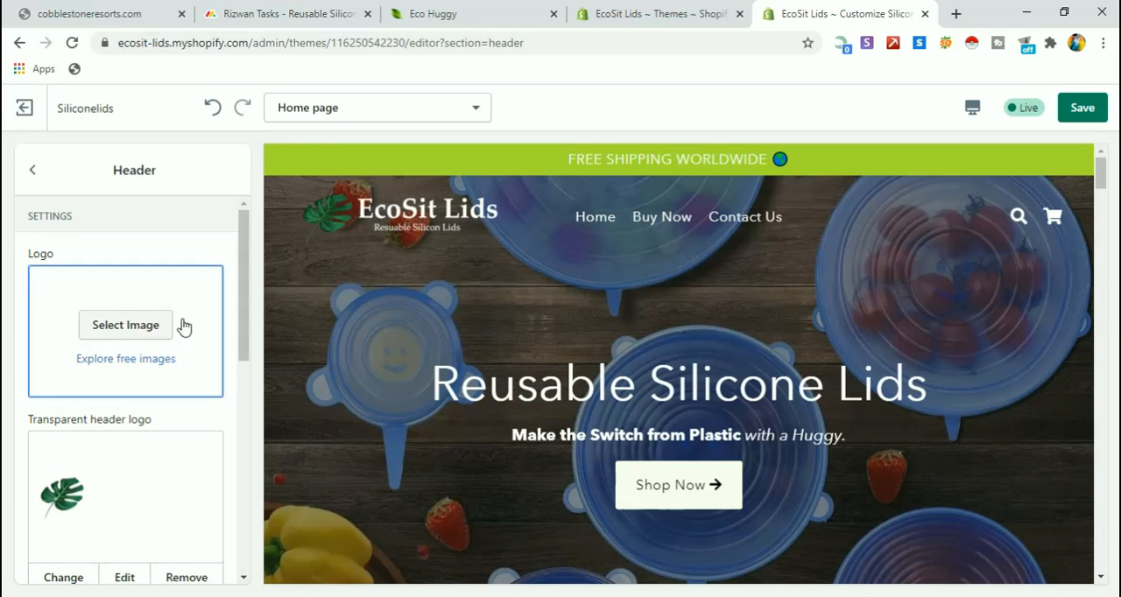
# Set the header's regular logo to the uploaded EcoSit Lids image from the library.
pyautogui.scroll(-5, 420, 355)
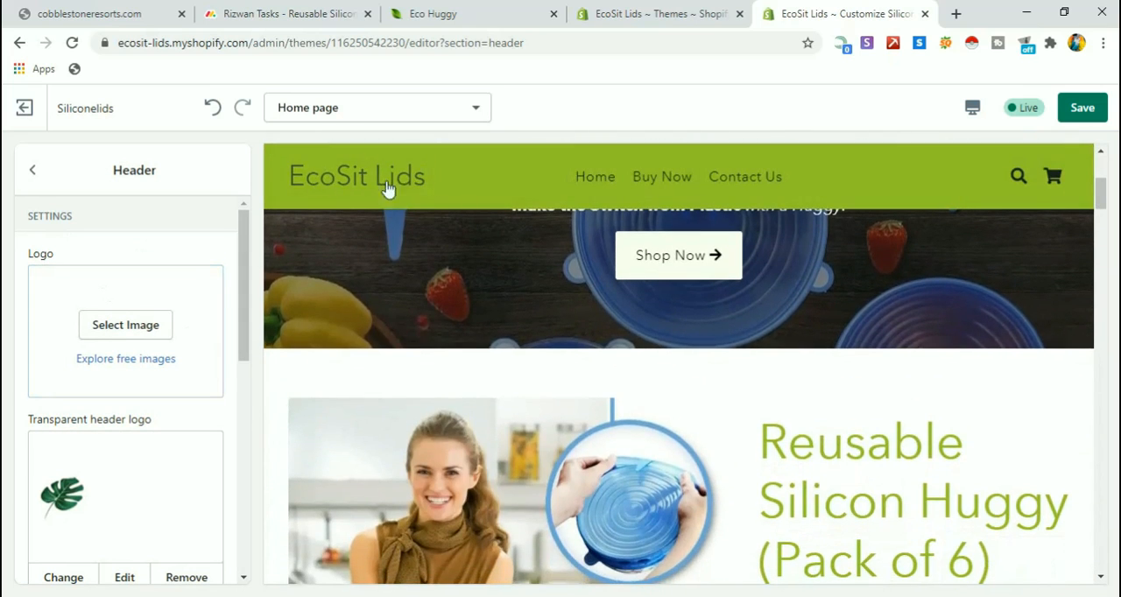
pyautogui.click(141, 333)
pyautogui.click(195, 311)
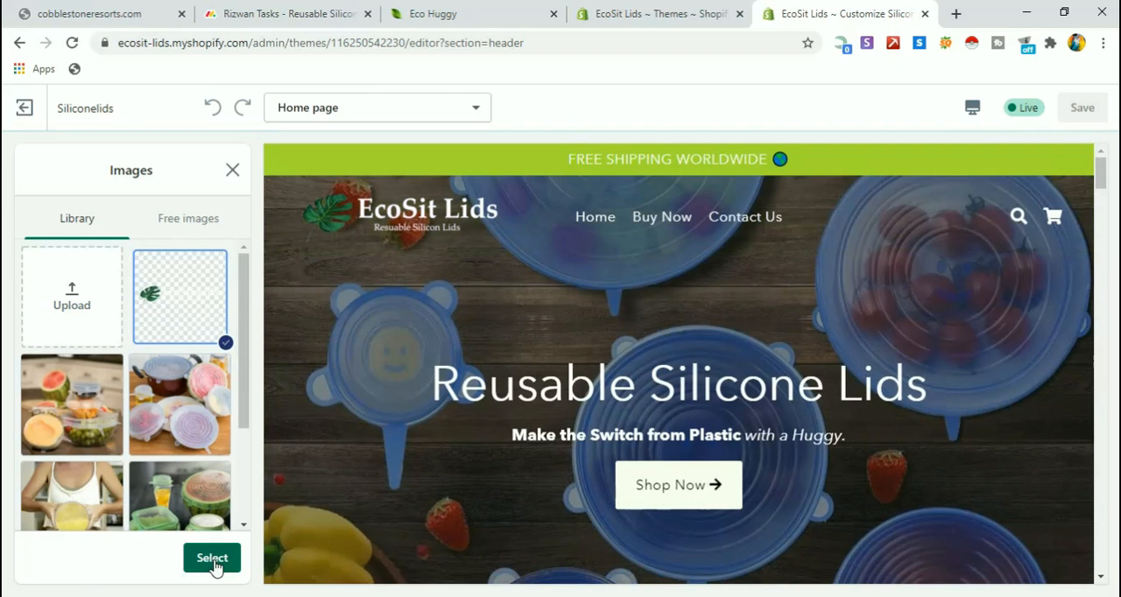
pyautogui.click(213, 565)
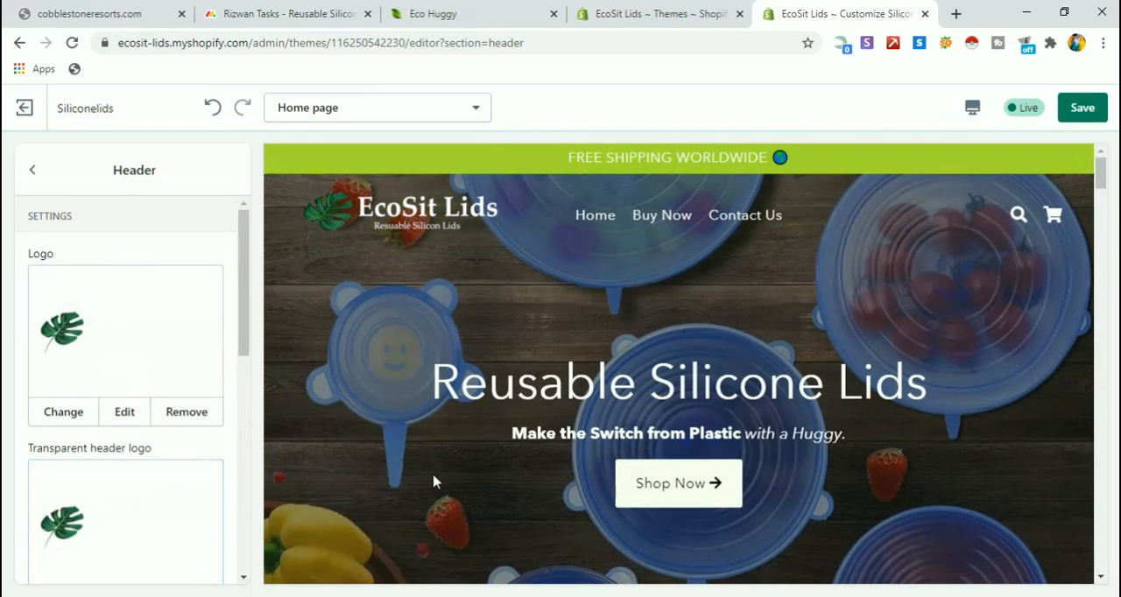
# Check both header logos in the page preview, save the theme changes, and return to the home page section list.
pyautogui.scroll(-2, 436, 482)
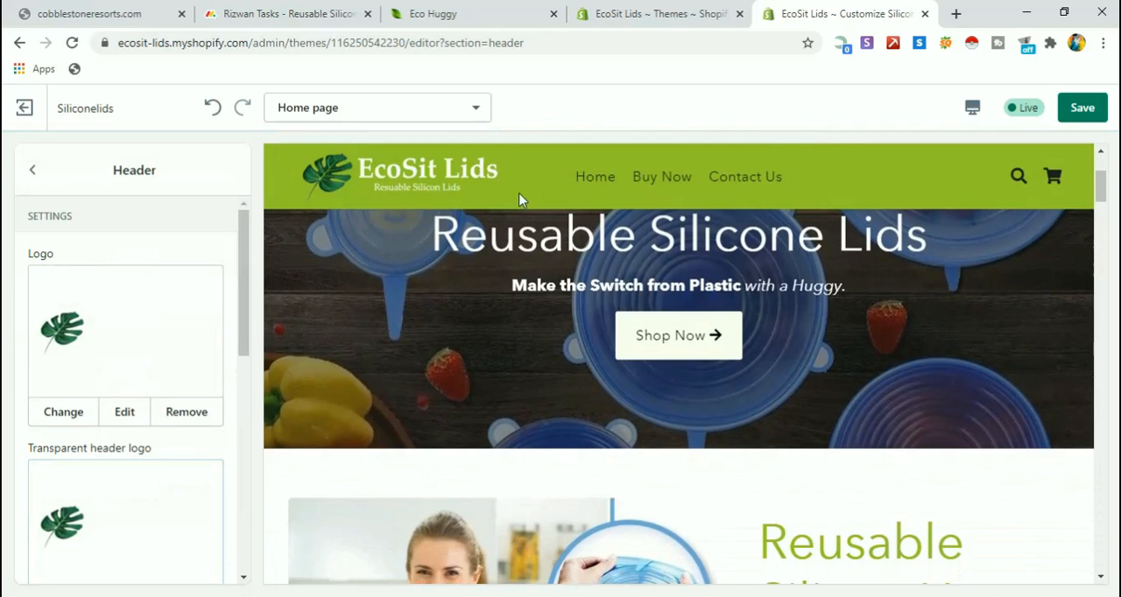
pyautogui.scroll(2, 422, 336)
pyautogui.scroll(-5, 422, 335)
pyautogui.scroll(5, 422, 336)
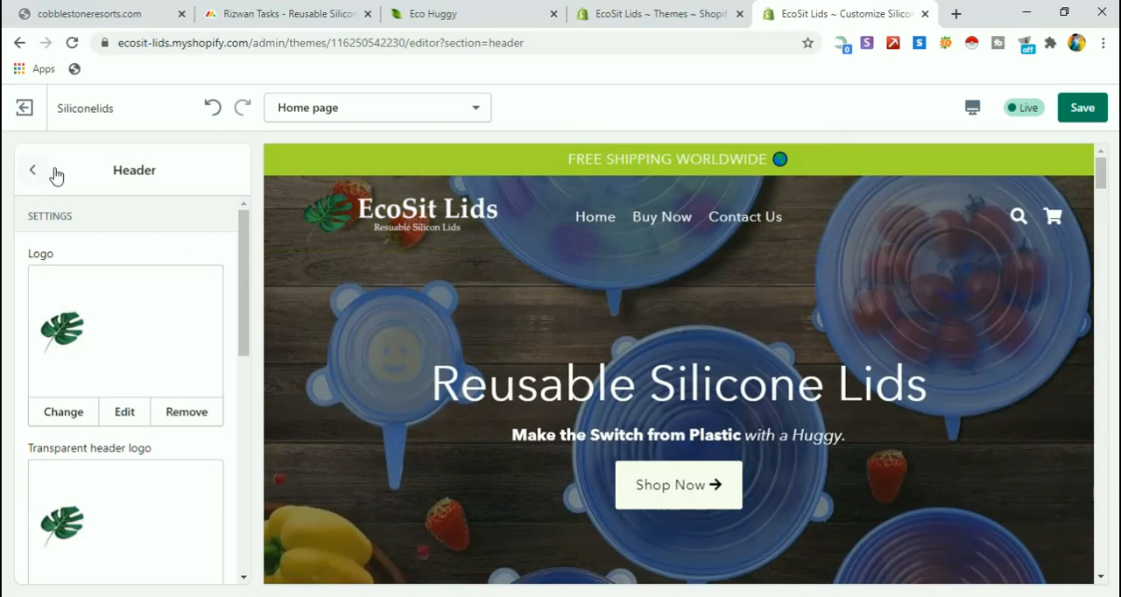
pyautogui.click(1071, 117)
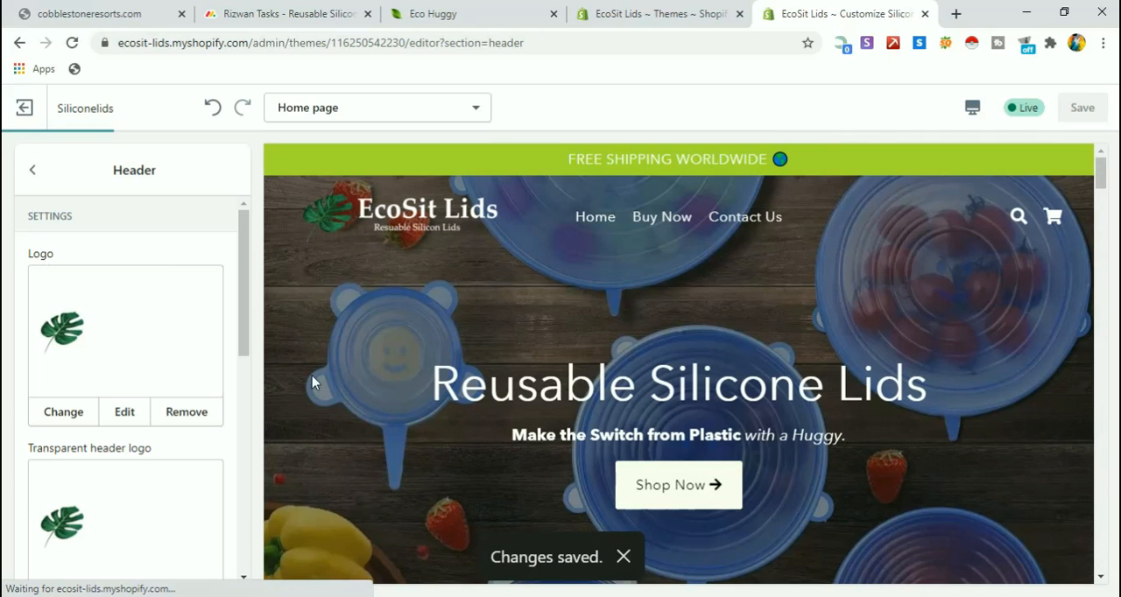
pyautogui.click(38, 181)
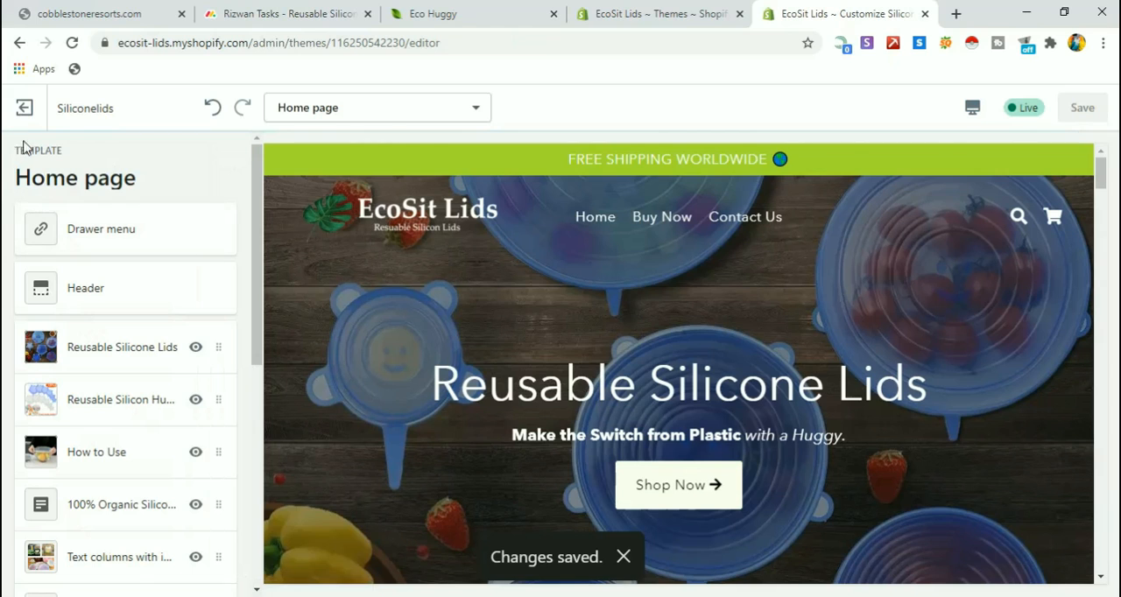
# Exit the theme editor and view the live online store, checking the header logo at the page top and over the product section.
pyautogui.click(25, 127)
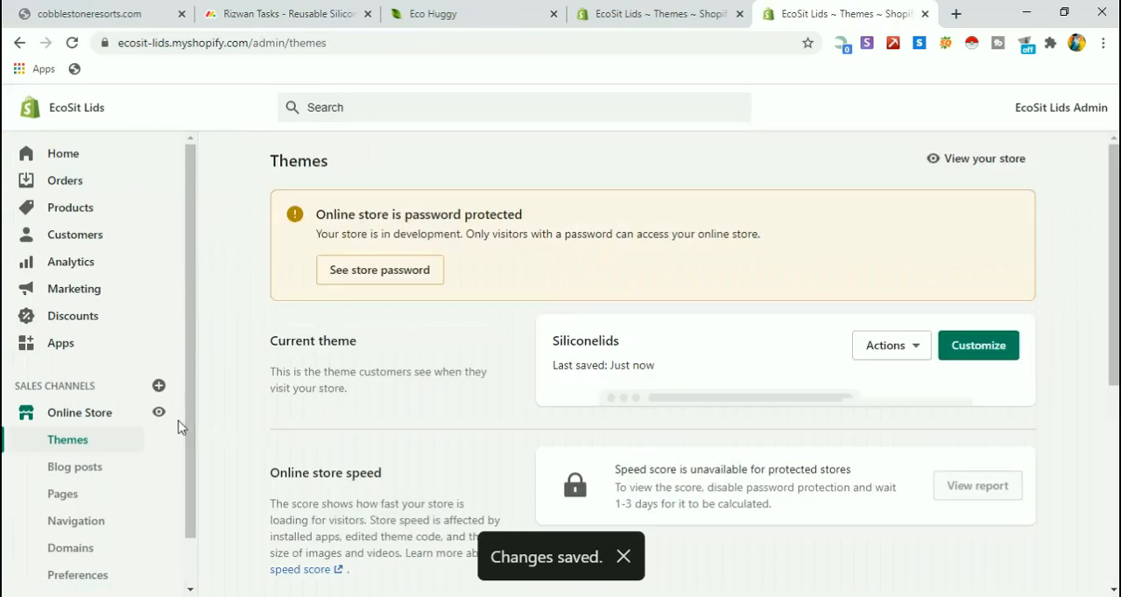
pyautogui.click(161, 415)
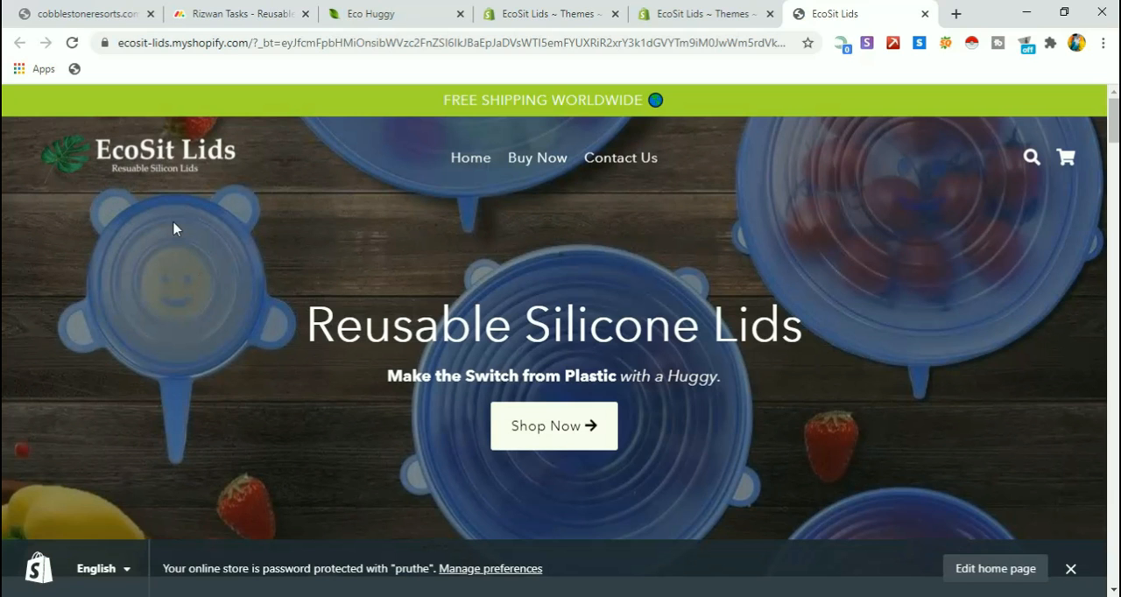
pyautogui.scroll(-3, 226, 309)
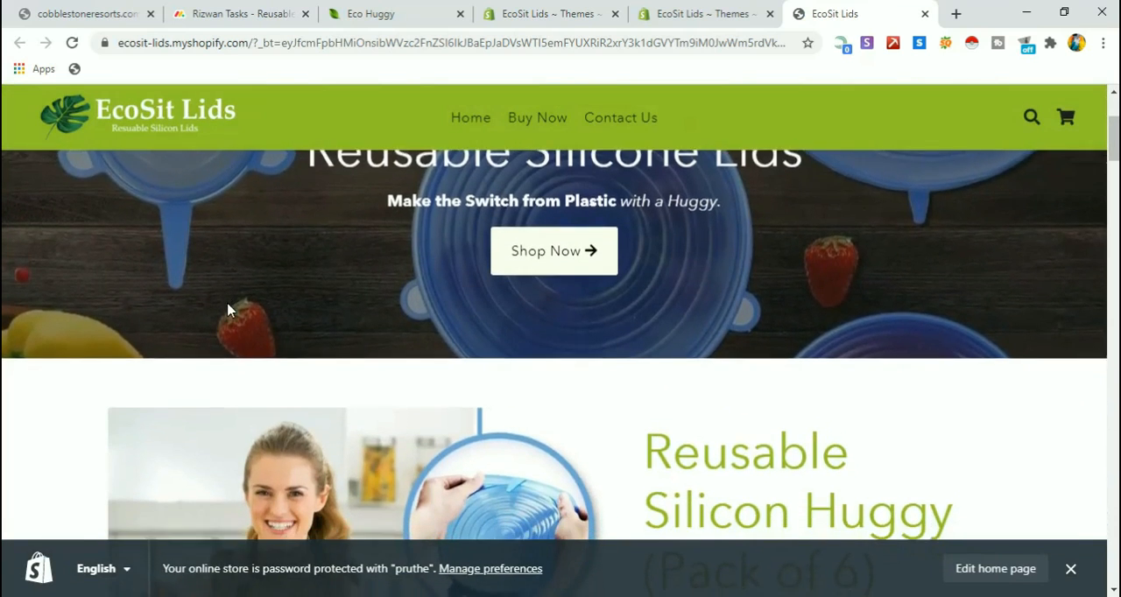
pyautogui.scroll(-1, 55, 391)
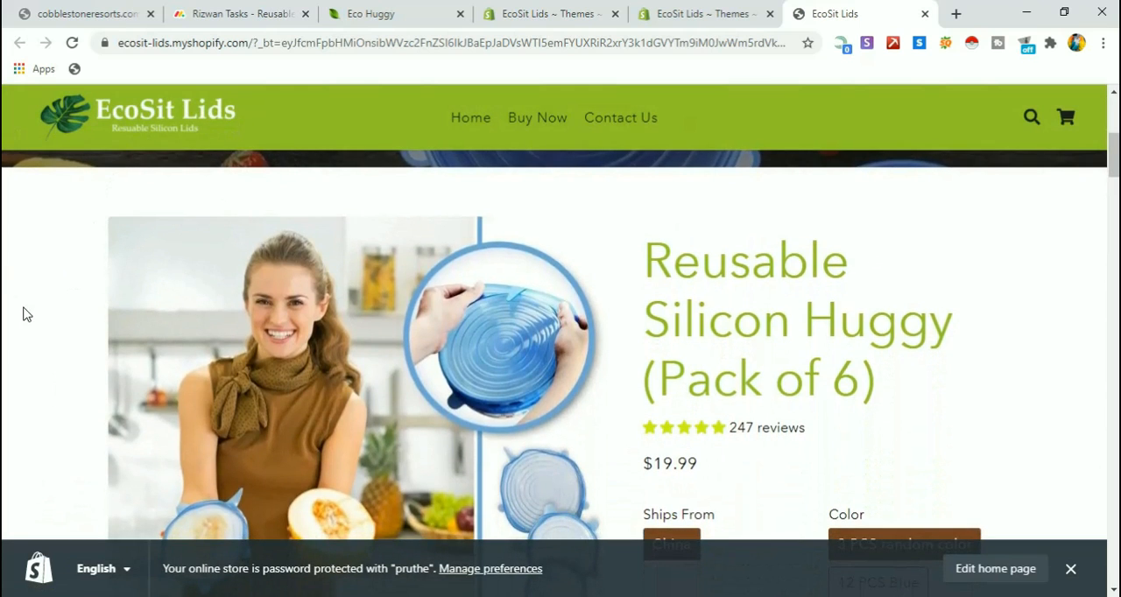
pyautogui.scroll(-2, 33, 395)
pyautogui.scroll(6, 32, 396)
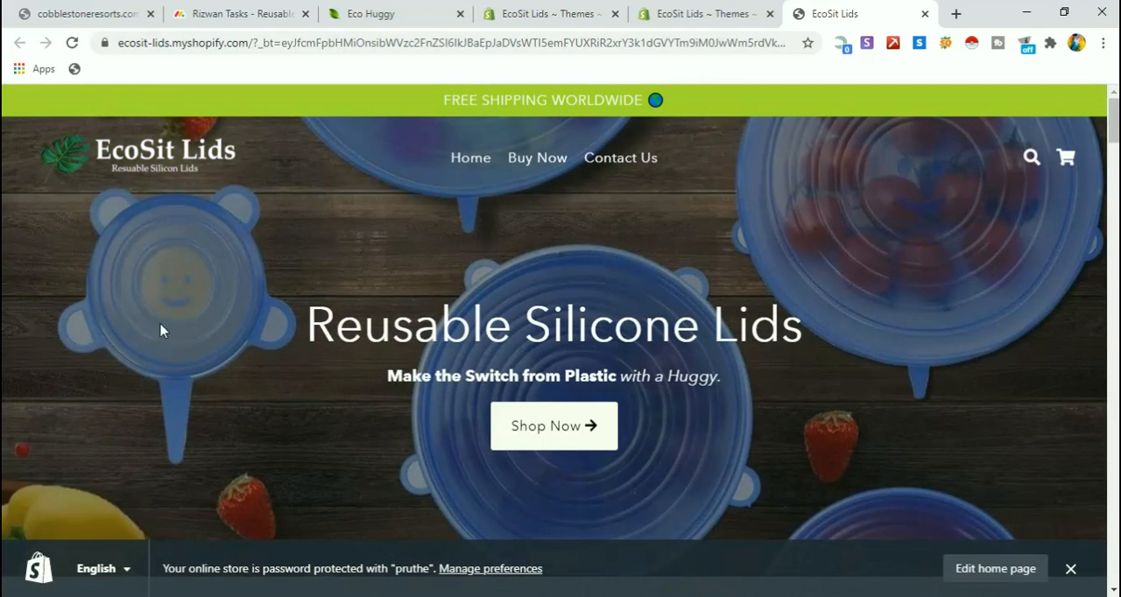
# Follow the header logo's link to the store home page and examine the logo against the transparent and the green sticky header.
pyautogui.click(164, 178)
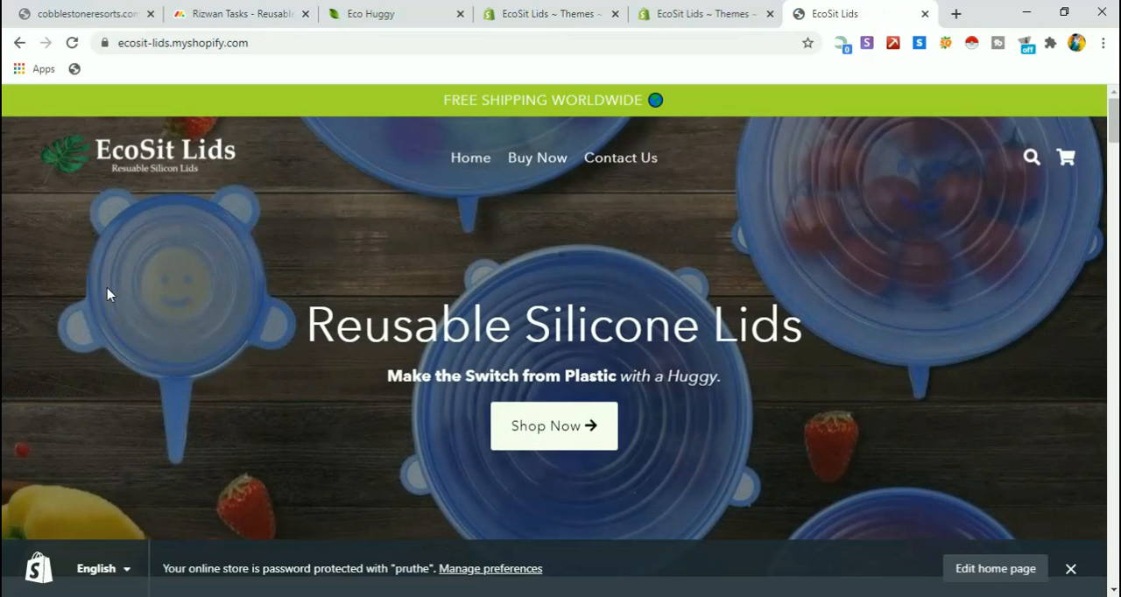
pyautogui.scroll(-8, 107, 295)
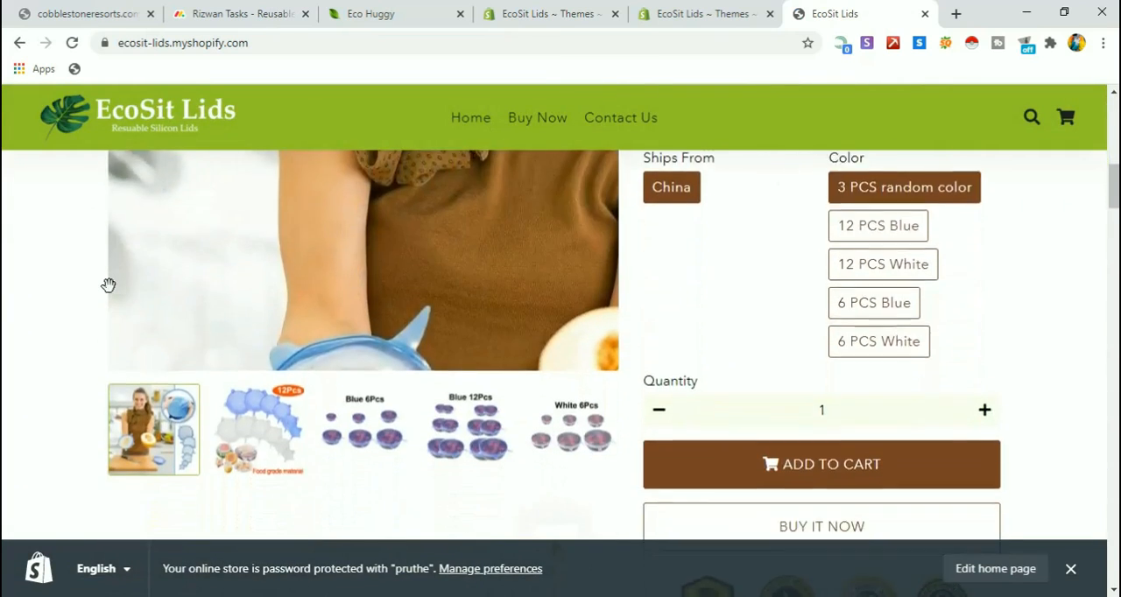
pyautogui.scroll(-5, 108, 285)
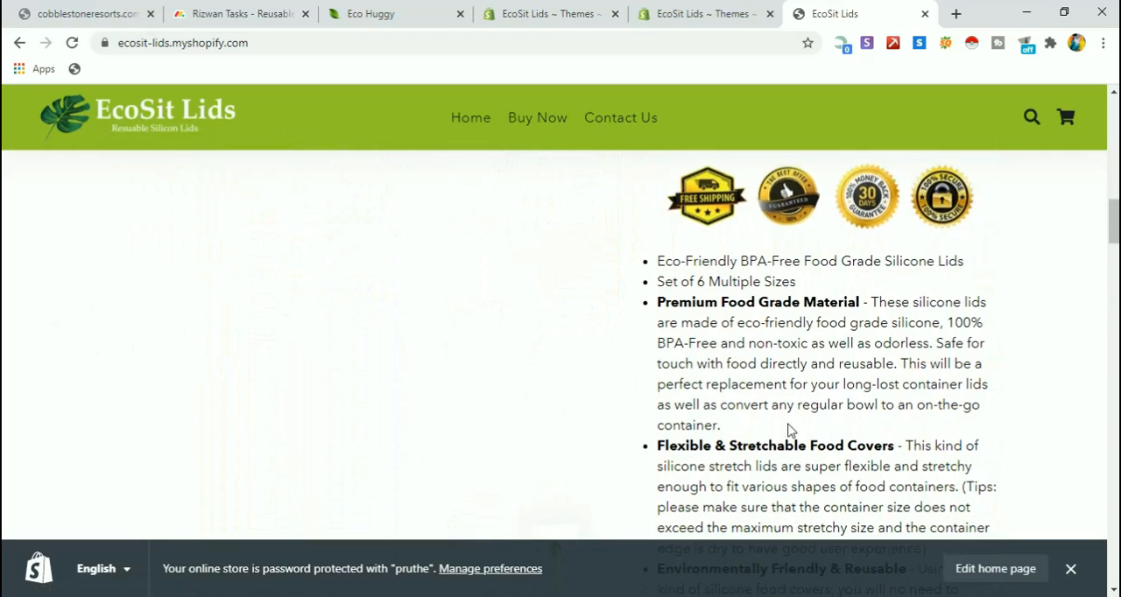
pyautogui.scroll(7, 788, 430)
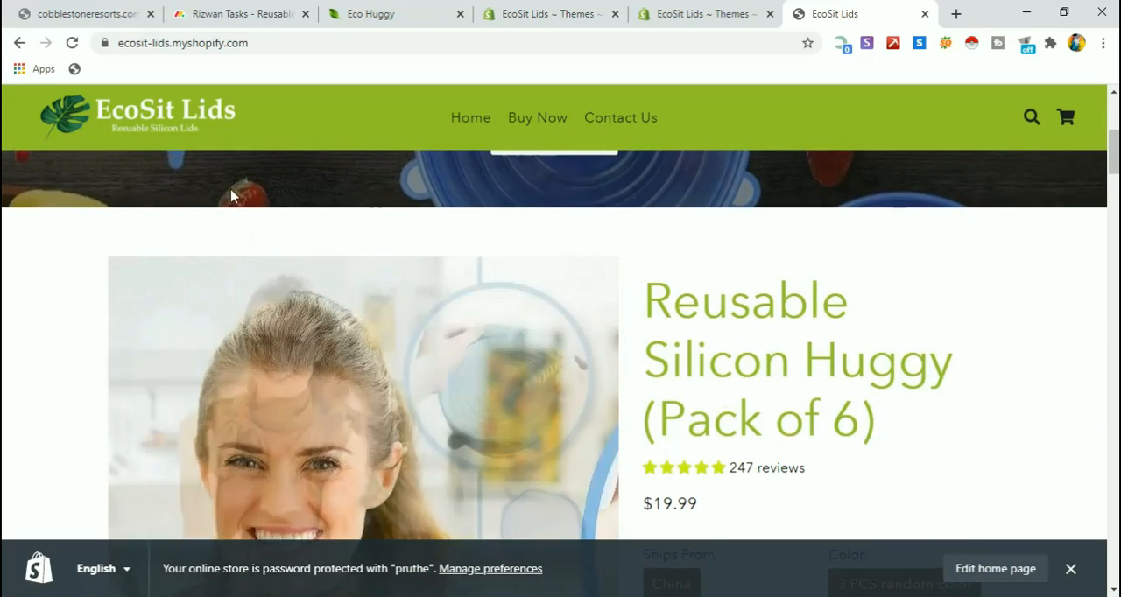
pyautogui.scroll(5, 948, 325)
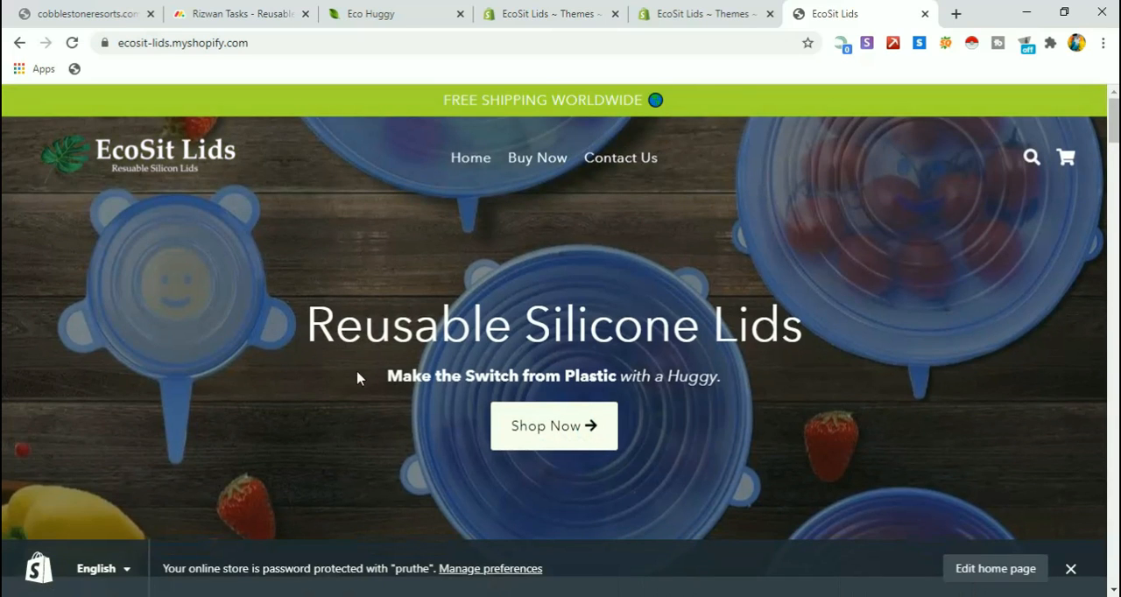
pyautogui.scroll(-3, 200, 350)
pyautogui.scroll(3, 200, 350)
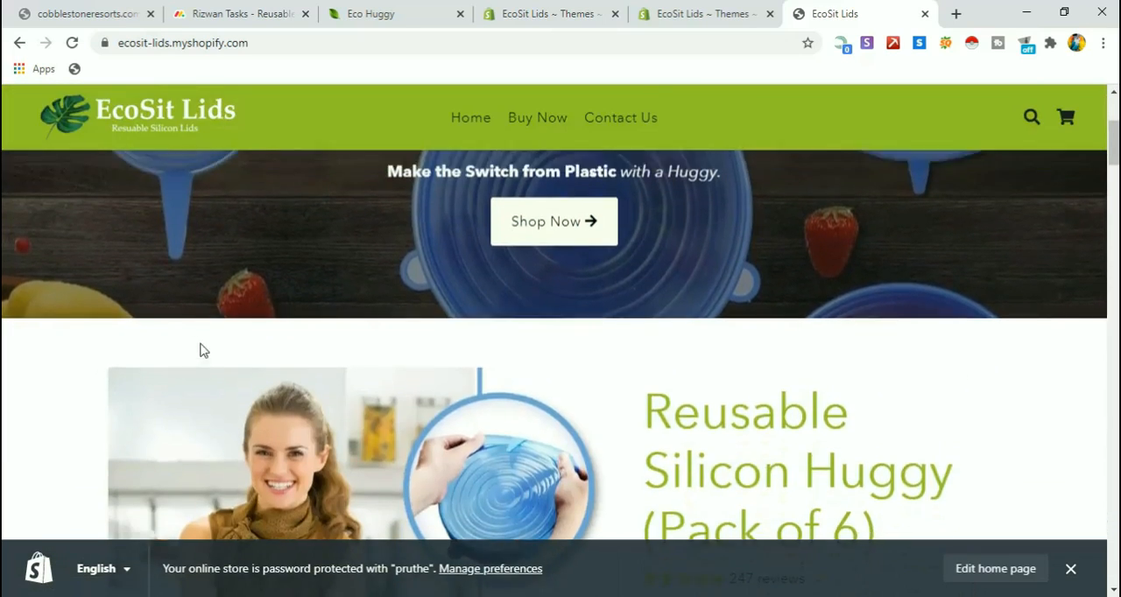